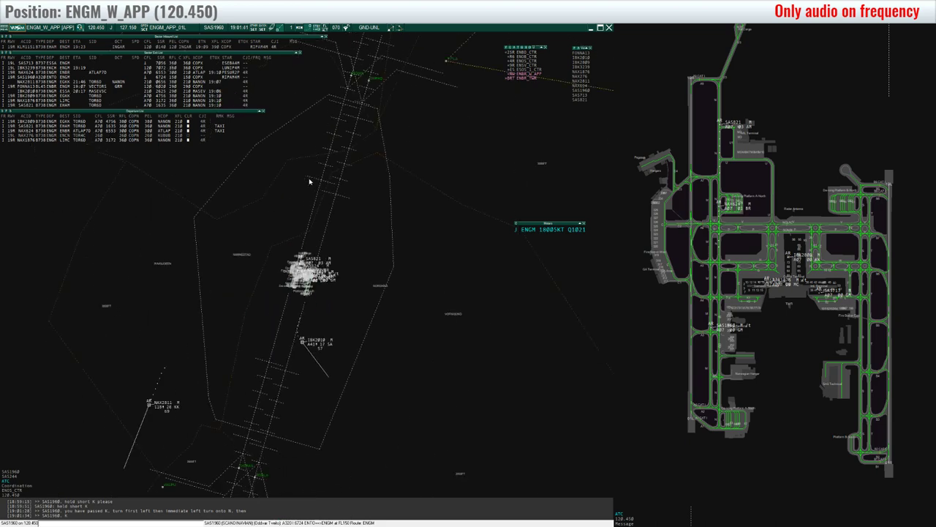
# - Set the ground status of departure SAS821 to DEPA
pyautogui.scroll(5, 348, 235)
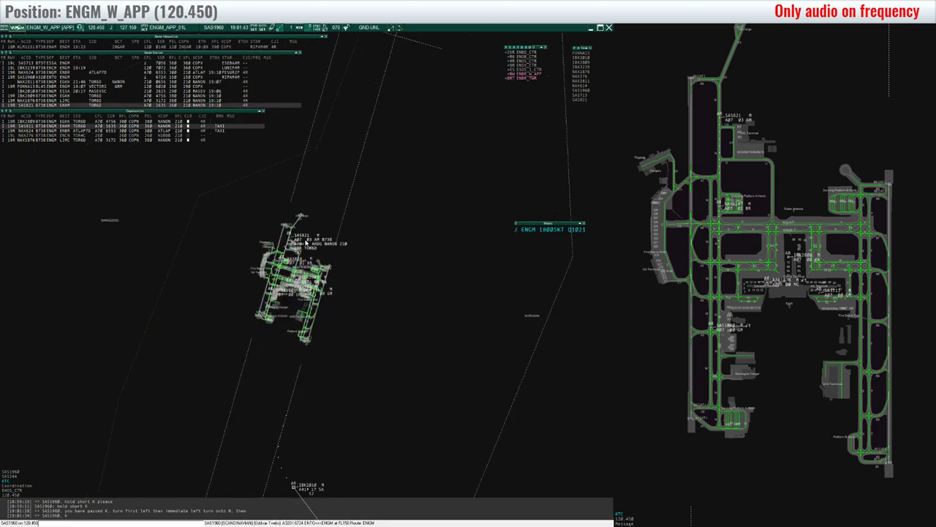
pyautogui.click(219, 126)
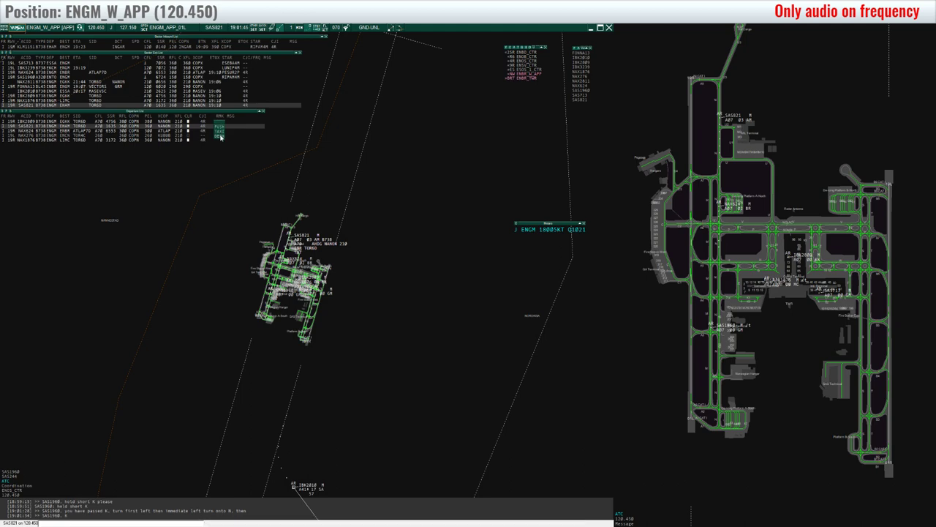
pyautogui.click(221, 136)
# - Set the cleared altitude of arrival FONNA13 to A70 and reselect the flight on the radar
pyautogui.scroll(-5, 359, 308)
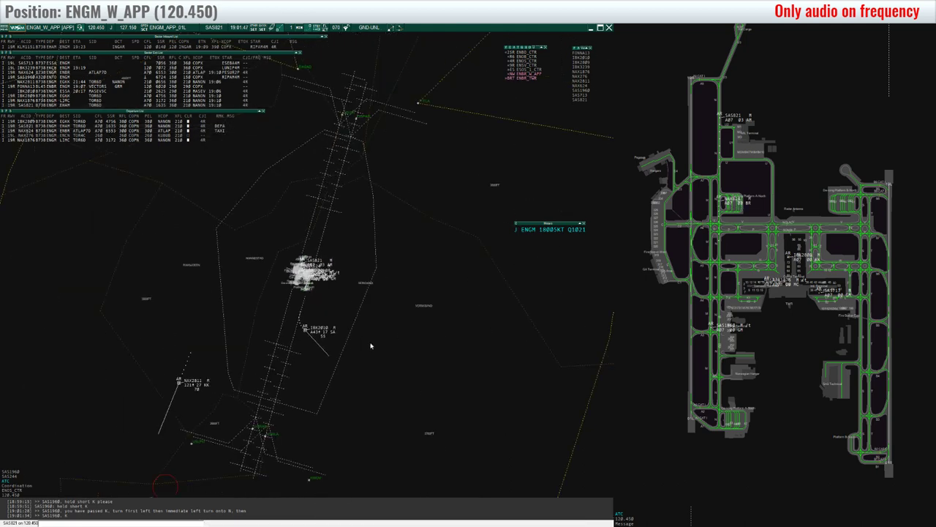
pyautogui.scroll(-3, 336, 332)
pyautogui.scroll(-1, 175, 289)
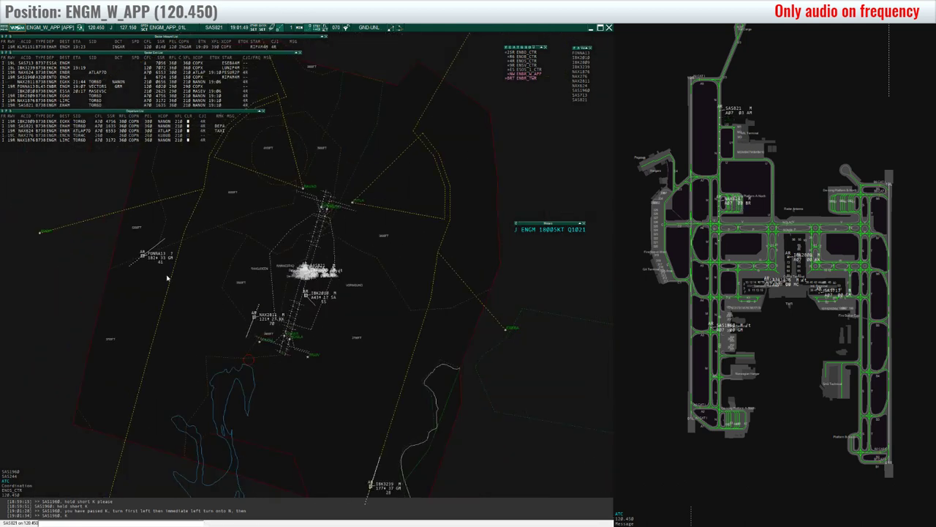
pyautogui.moveTo(154, 263)
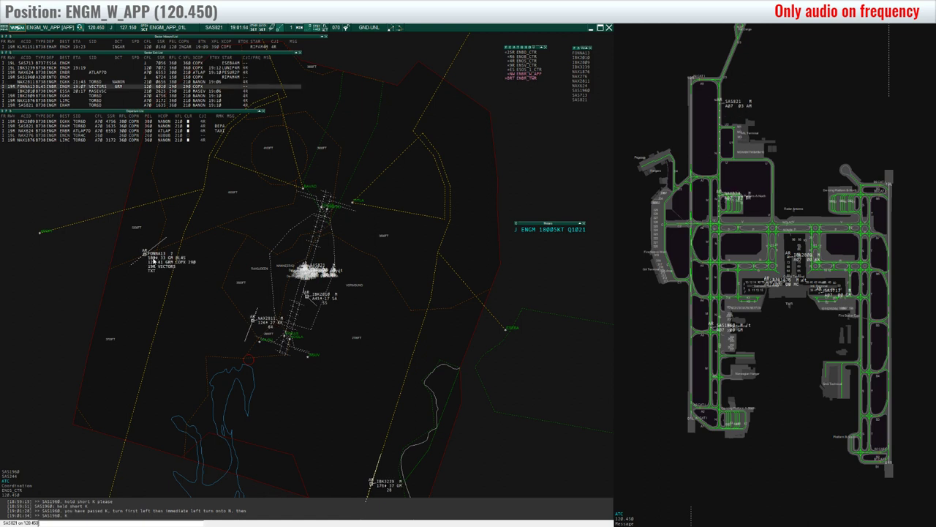
pyautogui.click(153, 259)
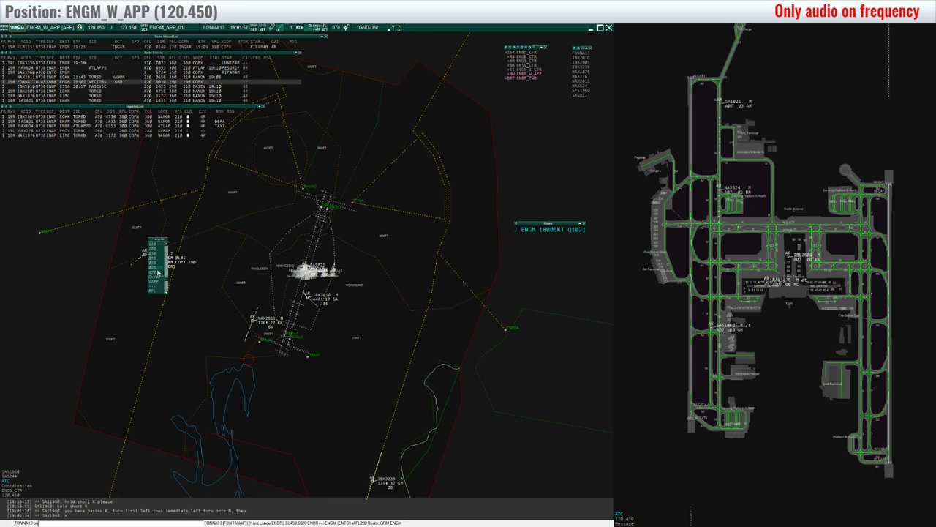
pyautogui.click(157, 274)
pyautogui.scroll(-2, 314, 239)
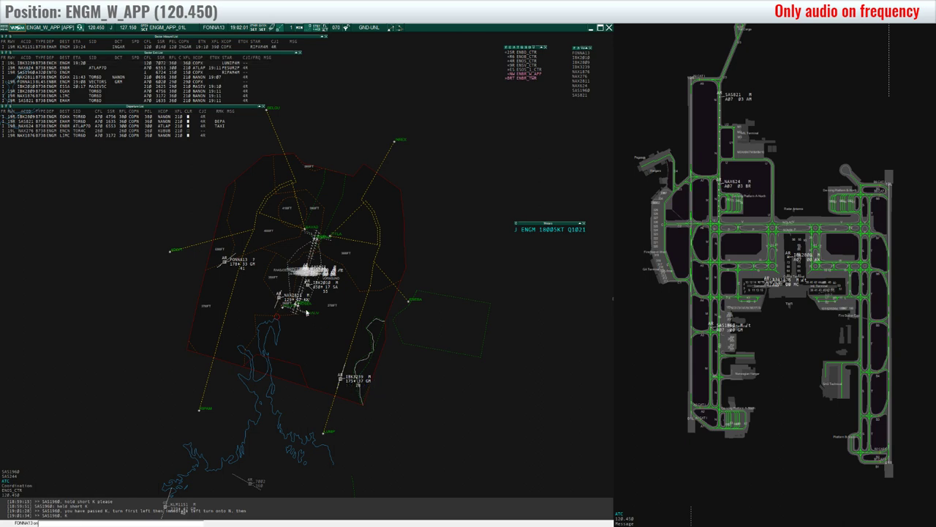
pyautogui.click(240, 260)
pyautogui.click(259, 244)
# - Start the transfer of NAX2811 to the next sector and select the IBK2010 flight
pyautogui.scroll(3, 259, 244)
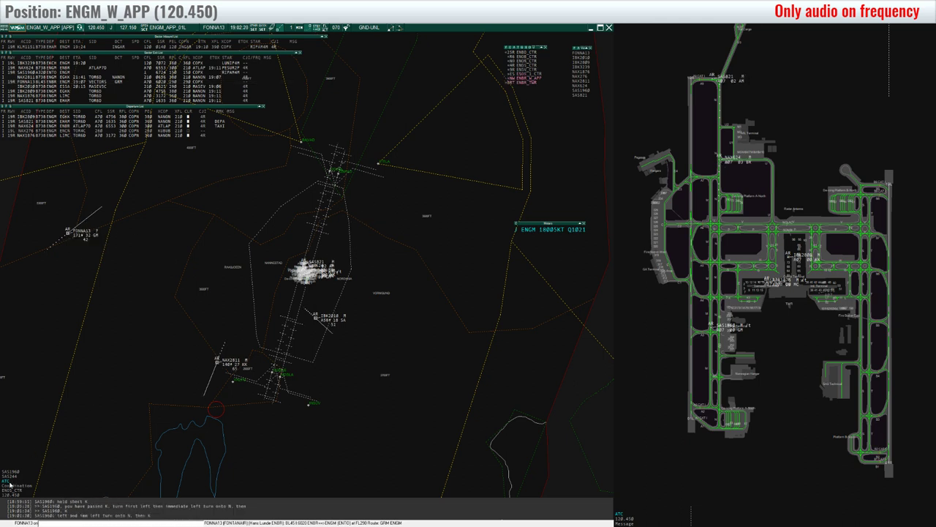
pyautogui.click(235, 364)
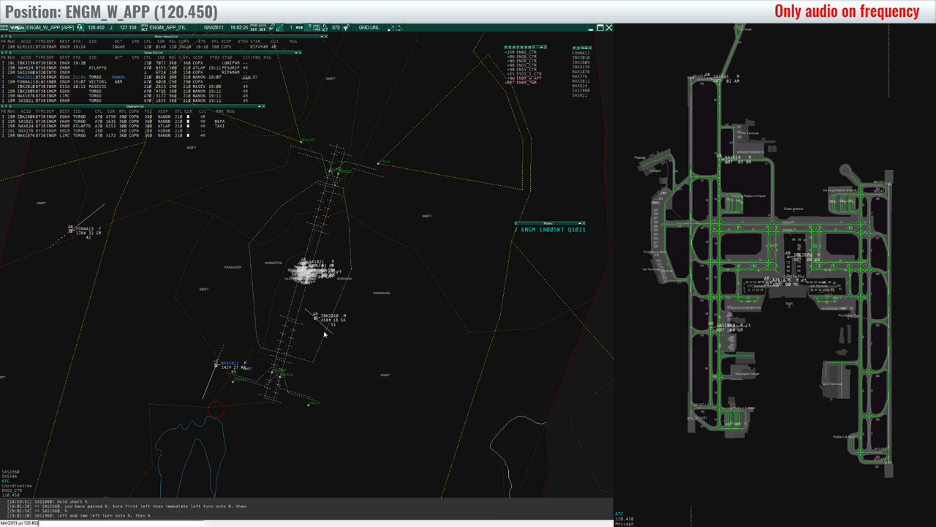
pyautogui.scroll(-1, 369, 327)
pyautogui.scroll(-1, 369, 327)
pyautogui.click(338, 307)
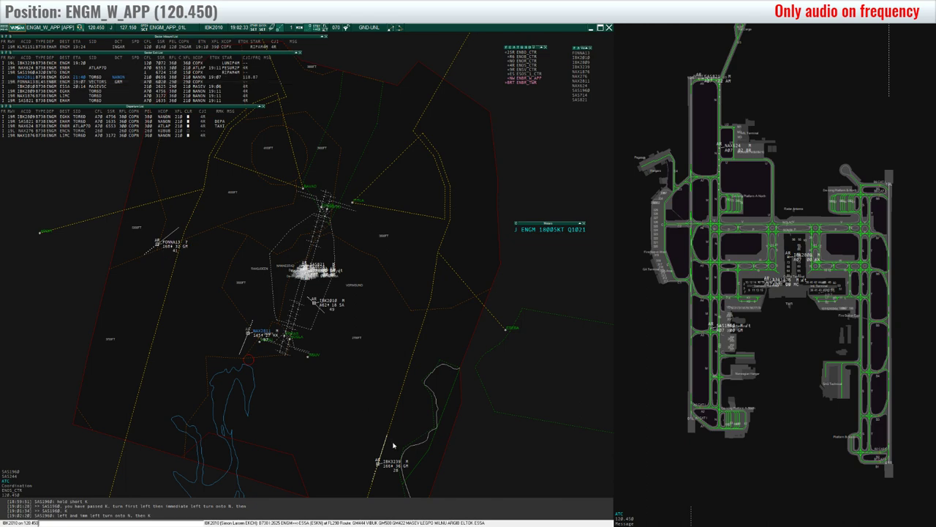
pyautogui.scroll(-5, 375, 430)
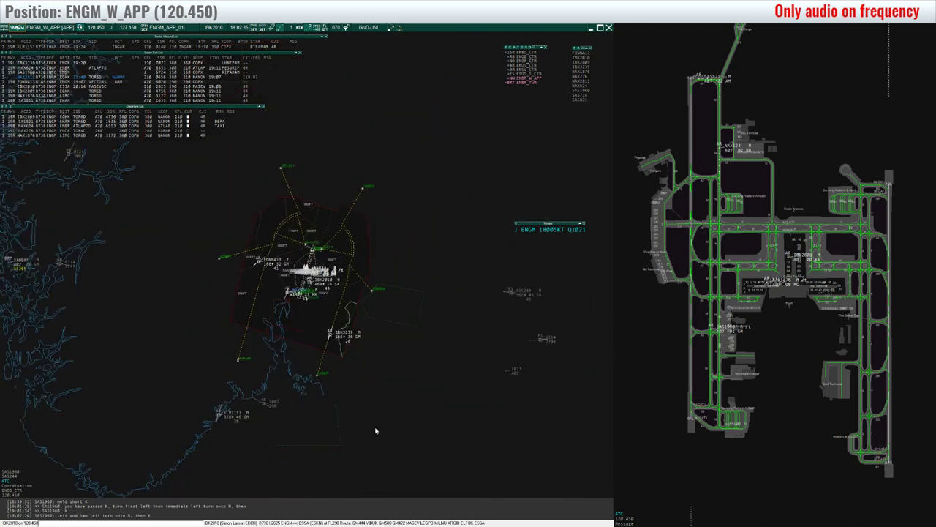
pyautogui.scroll(2, 374, 425)
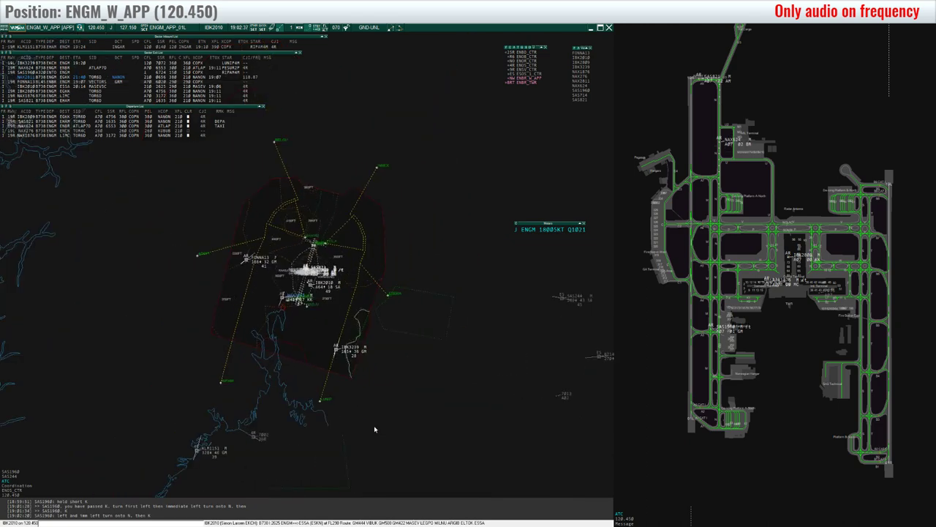
pyautogui.click(259, 258)
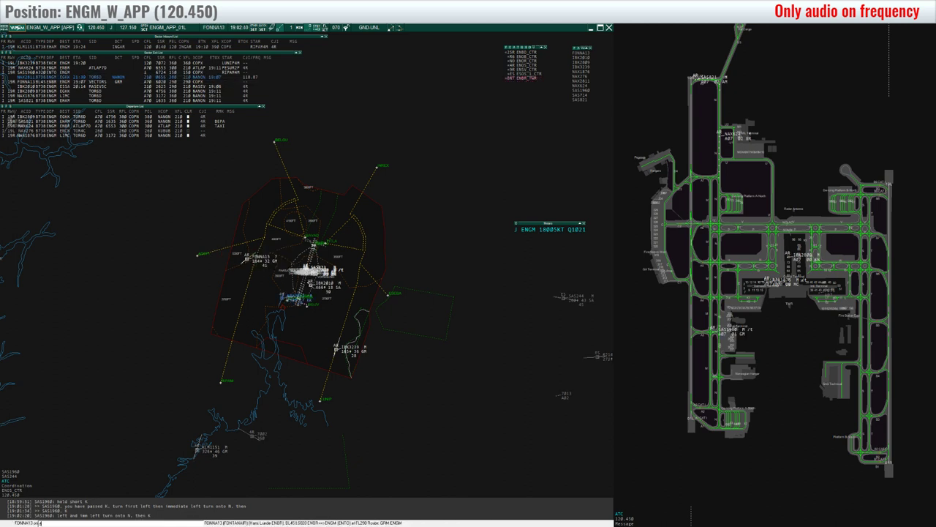
pyautogui.write('read me?')
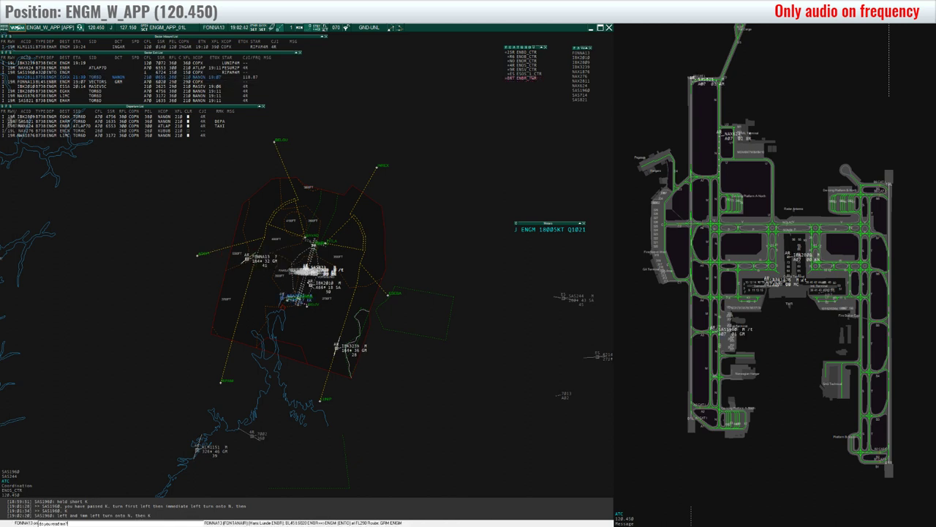
pyautogui.press('Return')
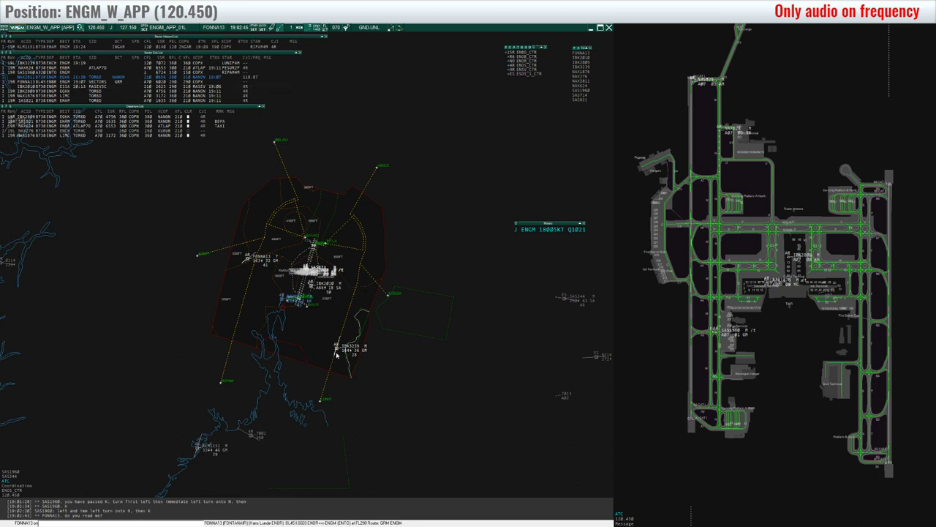
# - Set the cleared level of arrival IBK3239 to 090
pyautogui.click(342, 355)
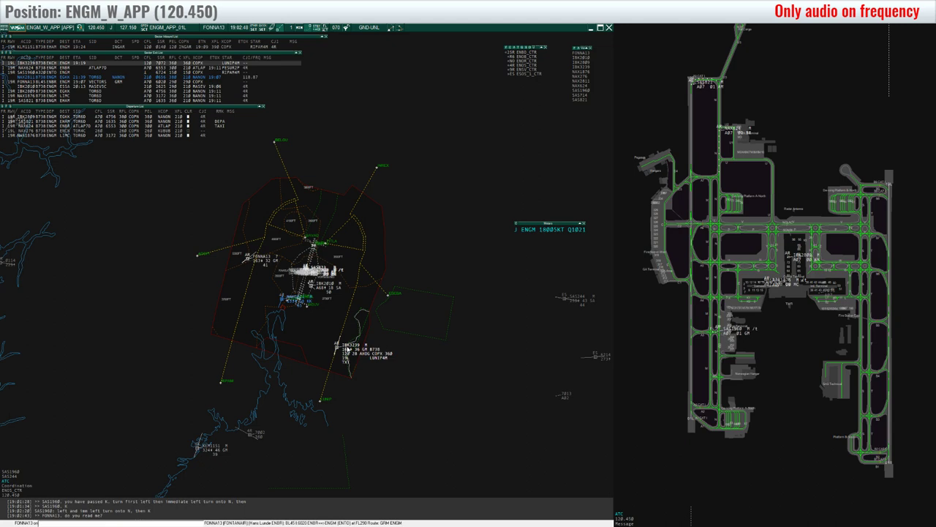
pyautogui.click(348, 354)
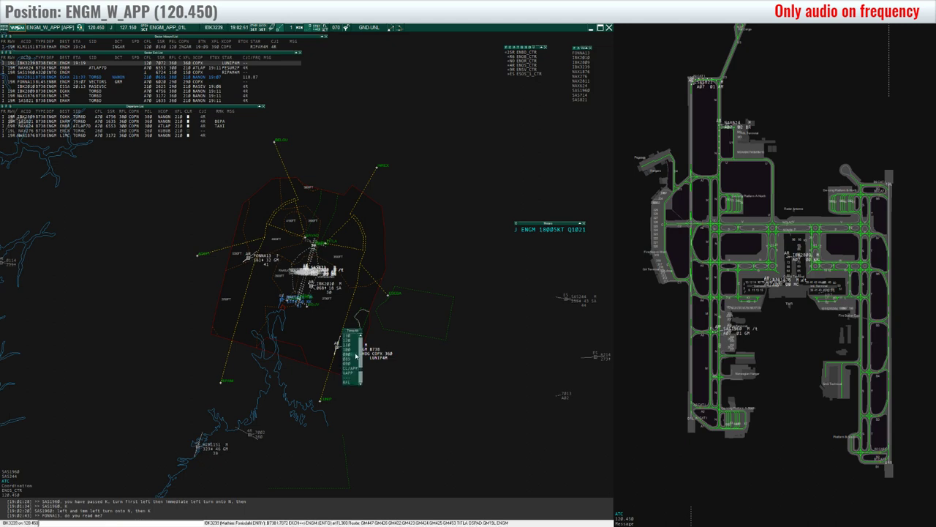
pyautogui.click(355, 359)
pyautogui.scroll(10, 395, 249)
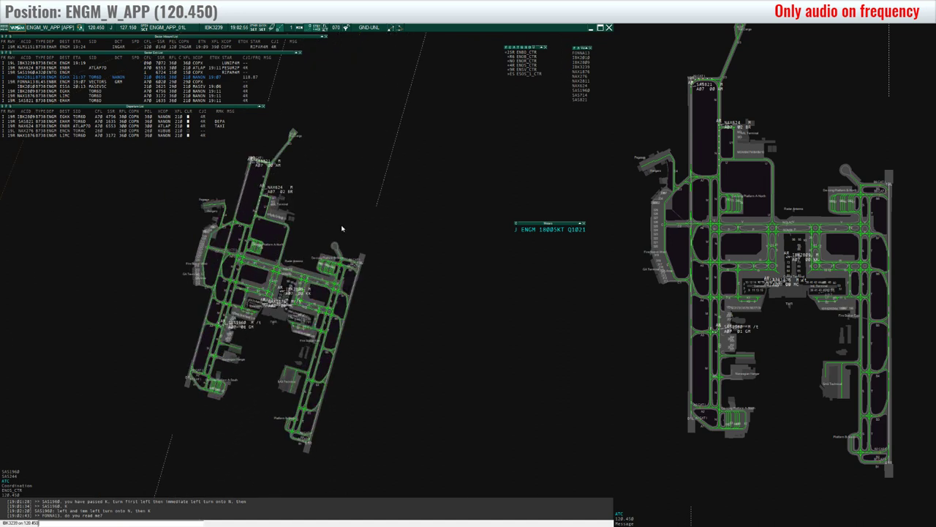
pyautogui.click(256, 166)
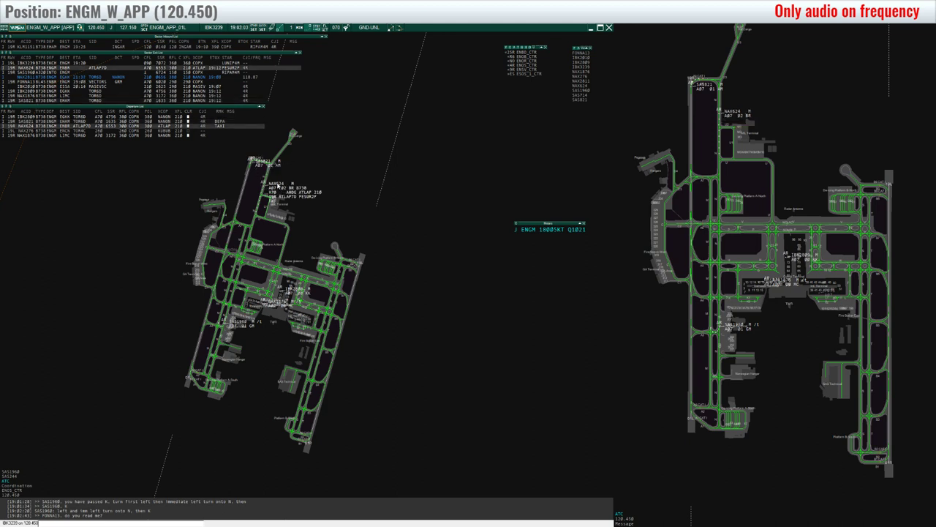
pyautogui.scroll(-5, 321, 220)
pyautogui.scroll(-5, 316, 233)
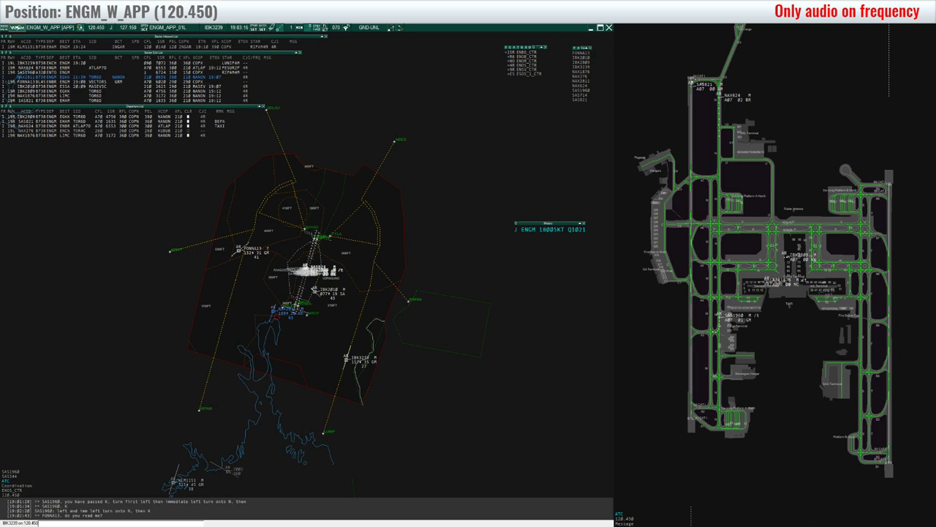
# - Assign departure NAX276 the TOR6D departure route, squawk code 1543 and a cleared altitude of A70
pyautogui.scroll(5, 307, 271)
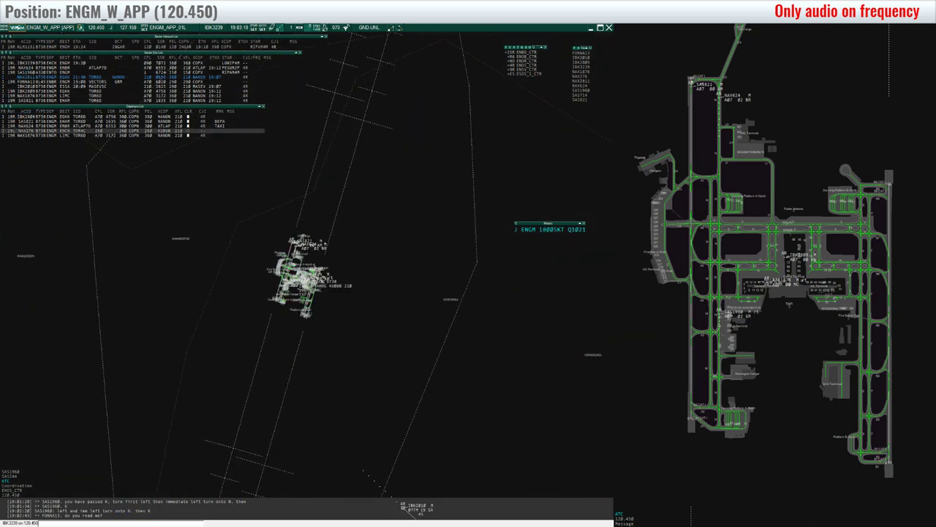
pyautogui.scroll(5, 304, 275)
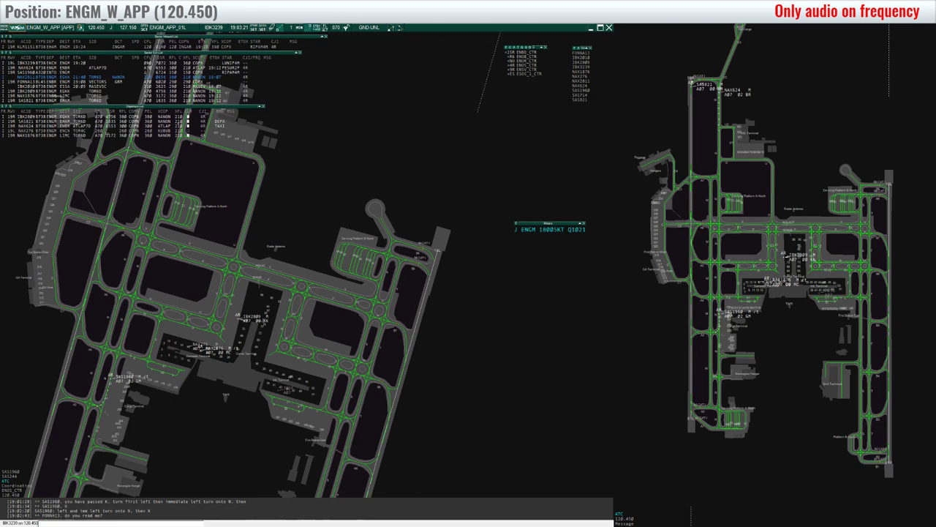
pyautogui.click(76, 131)
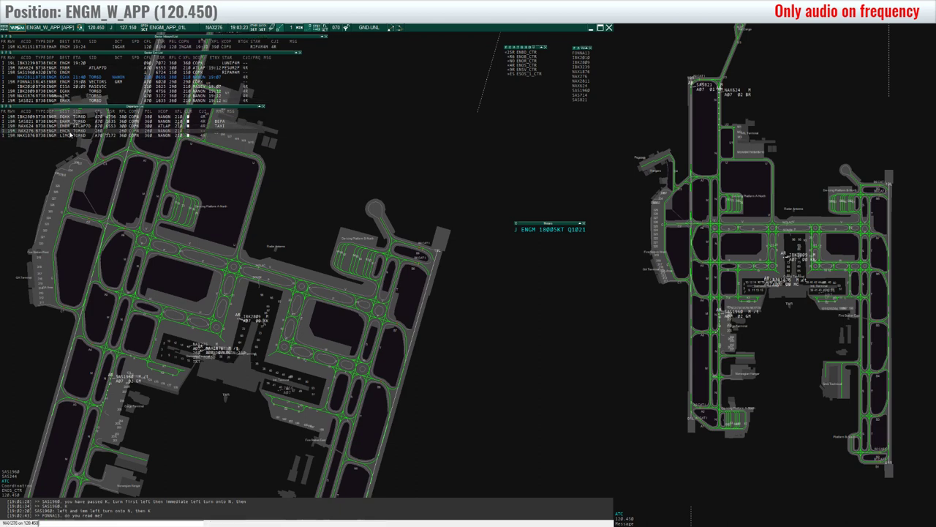
pyautogui.click(101, 130)
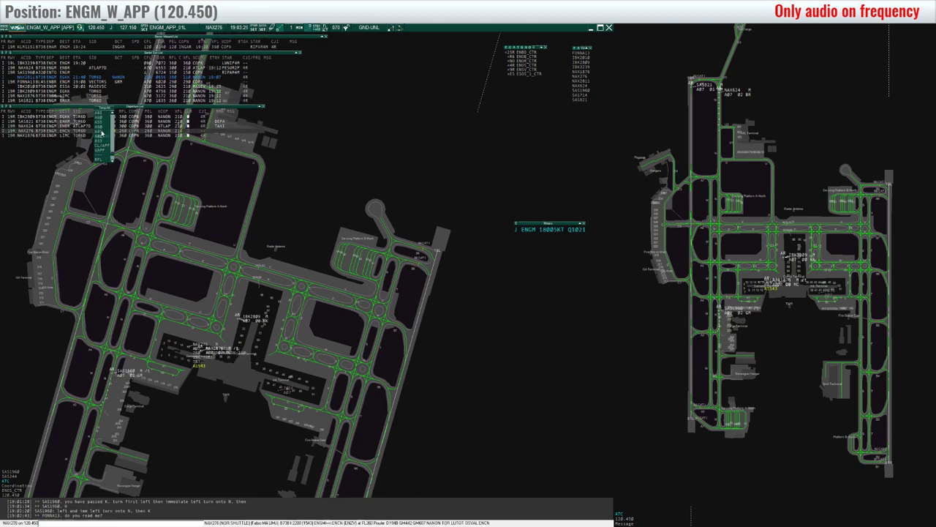
# - Send FONNA13 the text message "I tried calling you, descend 7000ft QNH 1021"
pyautogui.scroll(-5, 73, 234)
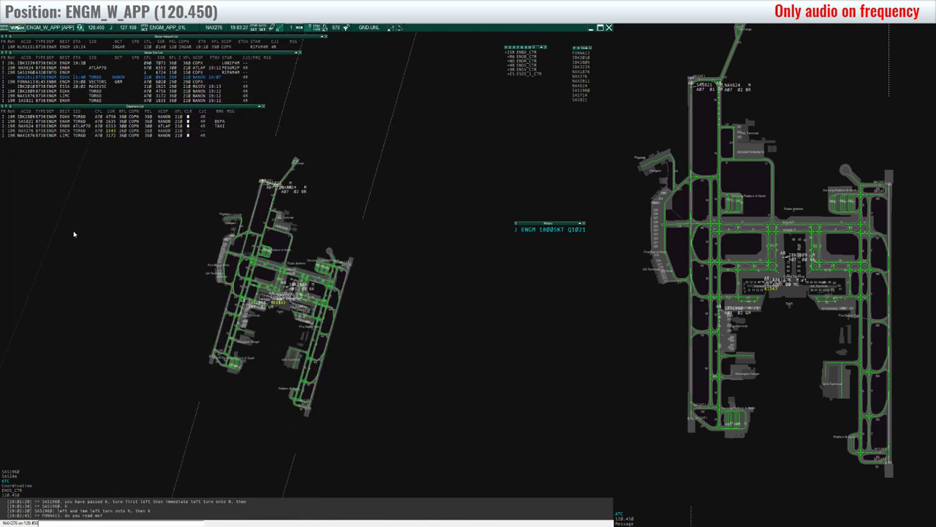
pyautogui.scroll(-5, 73, 234)
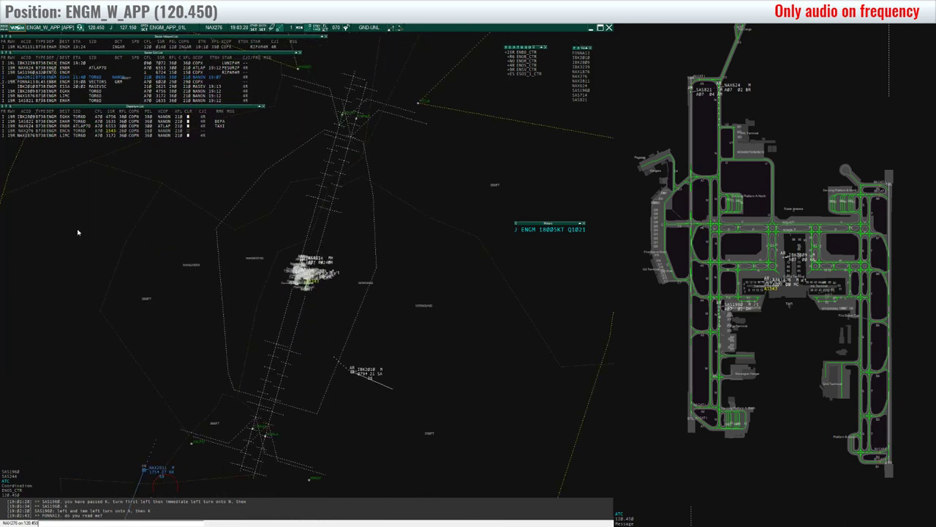
pyautogui.scroll(-3, 78, 232)
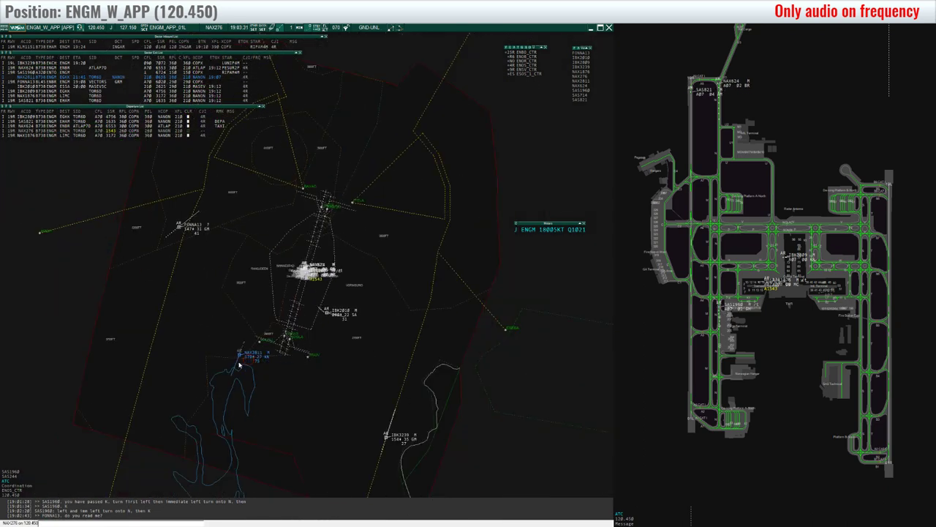
pyautogui.moveTo(251, 356)
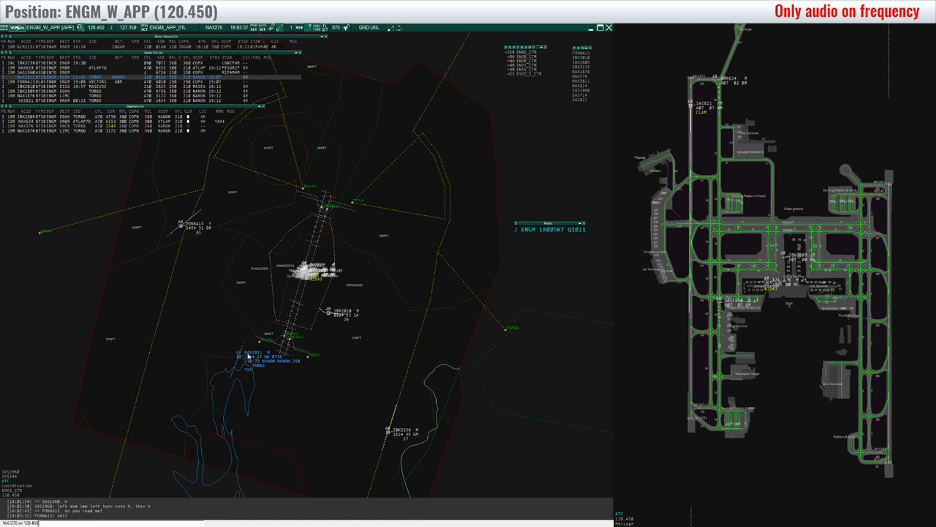
pyautogui.click(193, 226)
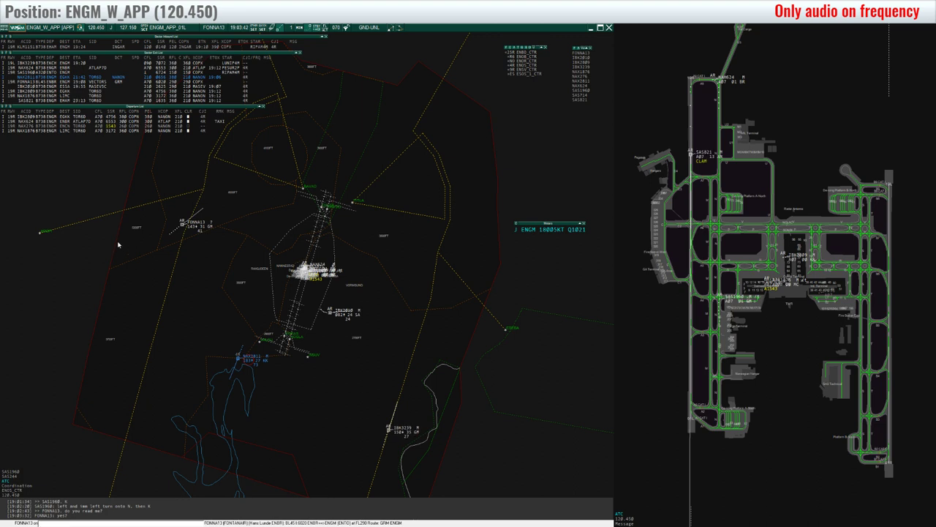
pyautogui.write('read calling you')
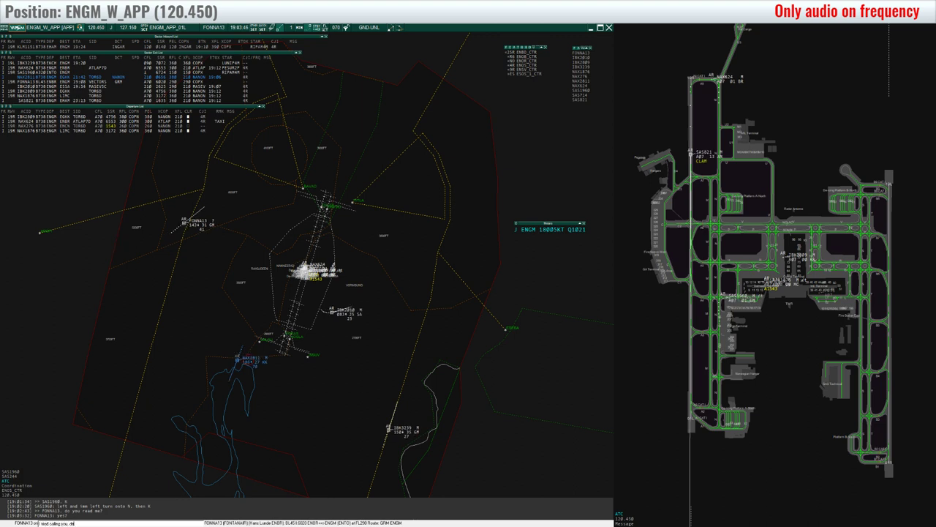
pyautogui.write(', descend 7000ft QNH 1021')
pyautogui.press('Return')
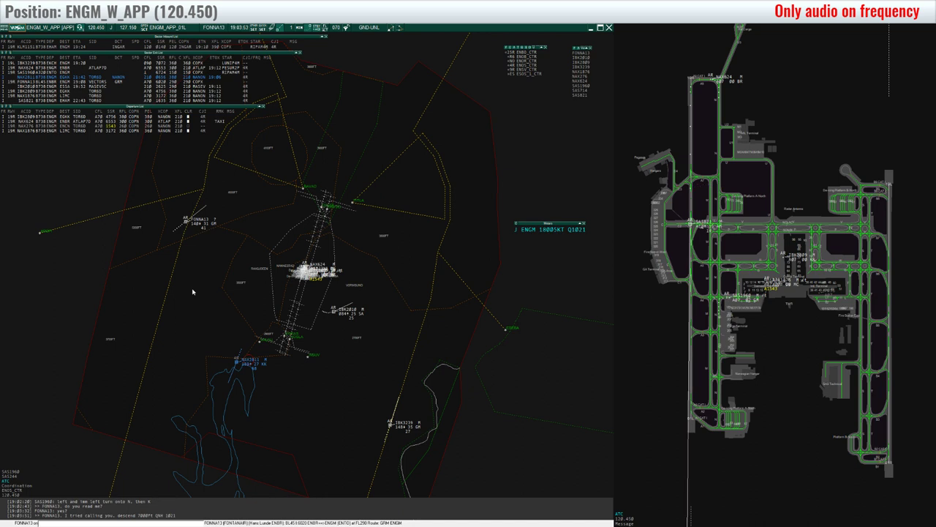
# - Select departure IBK2010 to show its flight plan details
pyautogui.moveTo(401, 427)
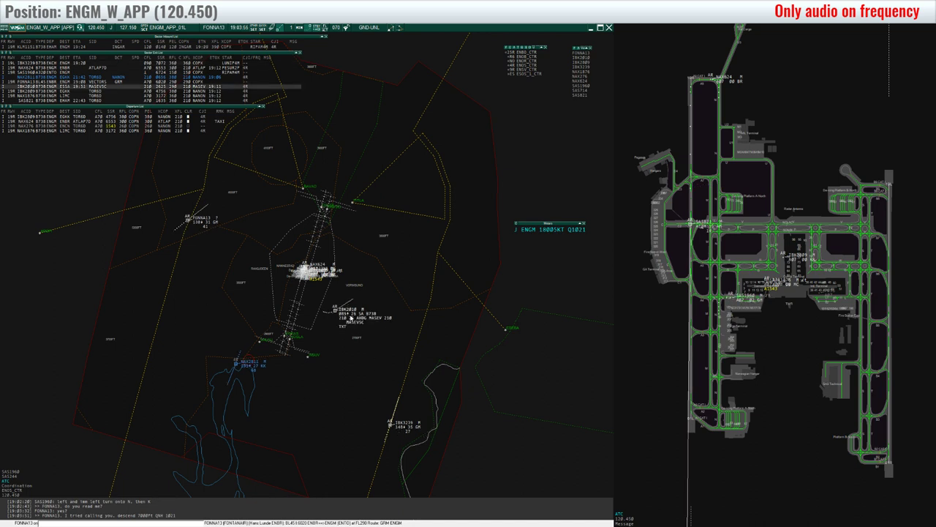
pyautogui.click(363, 315)
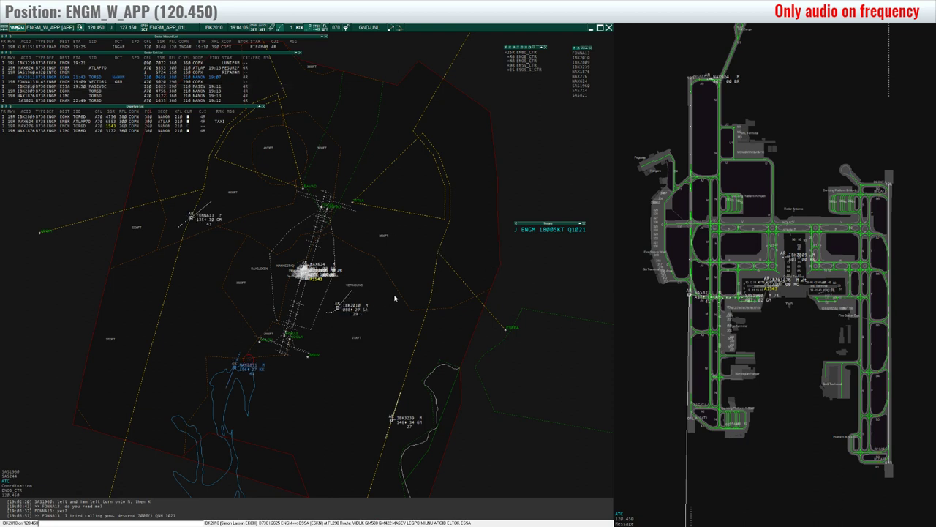
# - Set the ground status of departure NAX624 to DEPA
pyautogui.scroll(5, 343, 288)
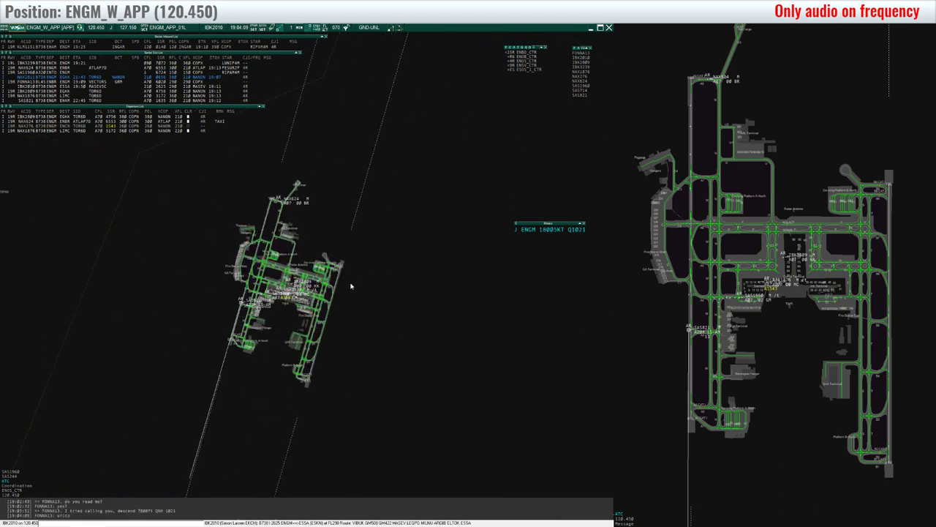
pyautogui.scroll(-5, 319, 211)
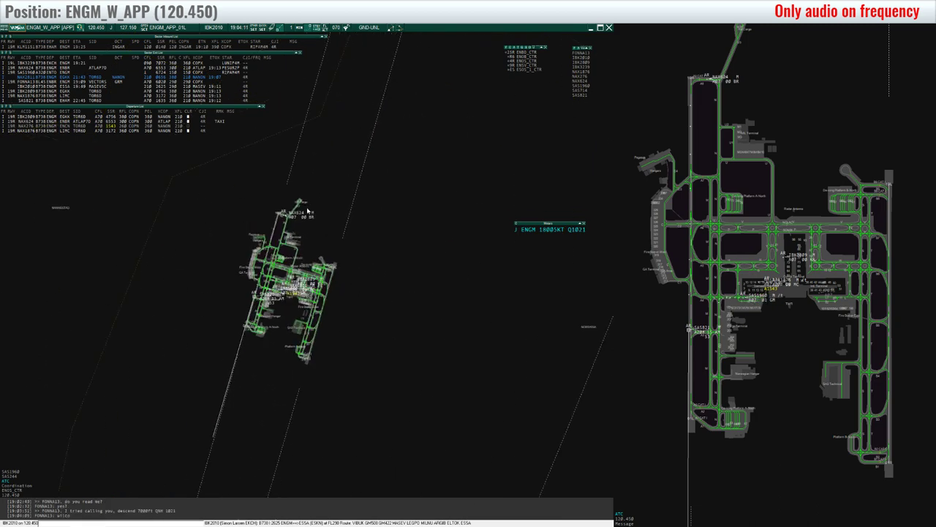
pyautogui.scroll(4, 304, 261)
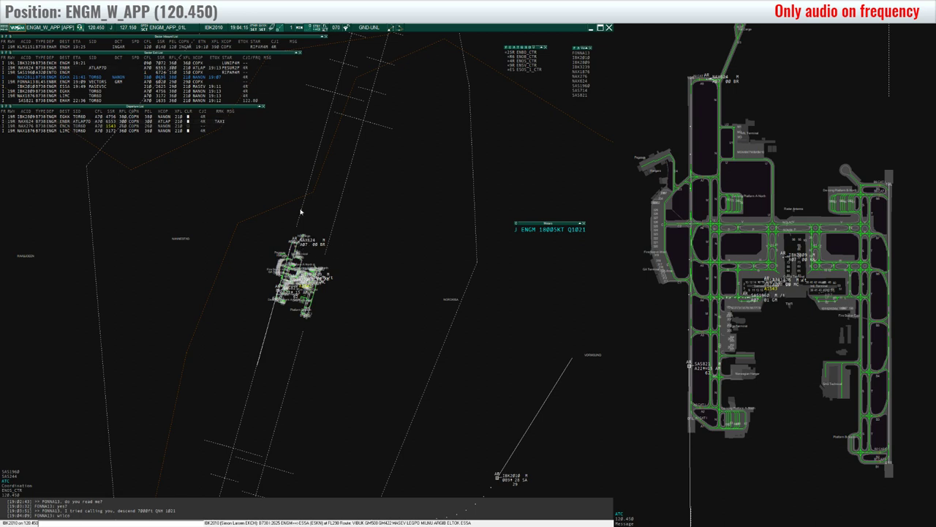
pyautogui.click(219, 122)
pyautogui.click(219, 128)
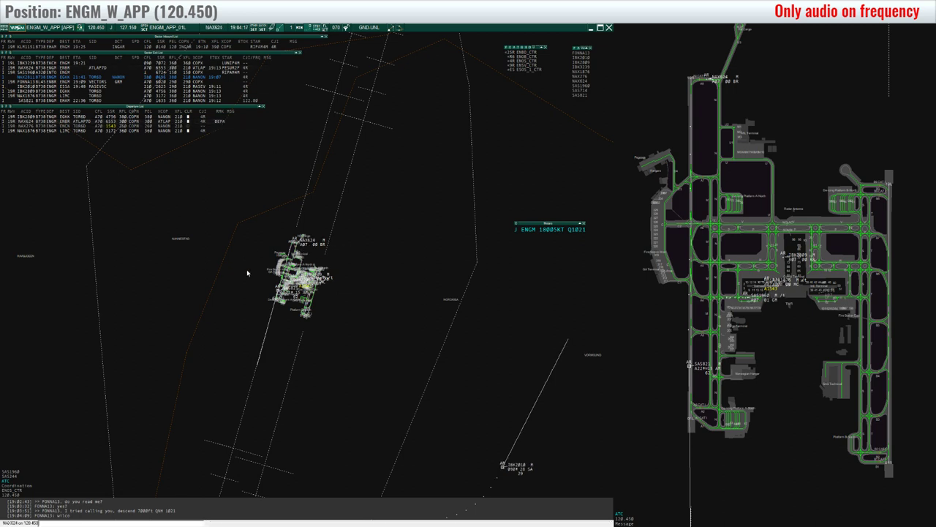
pyautogui.scroll(-3, 243, 255)
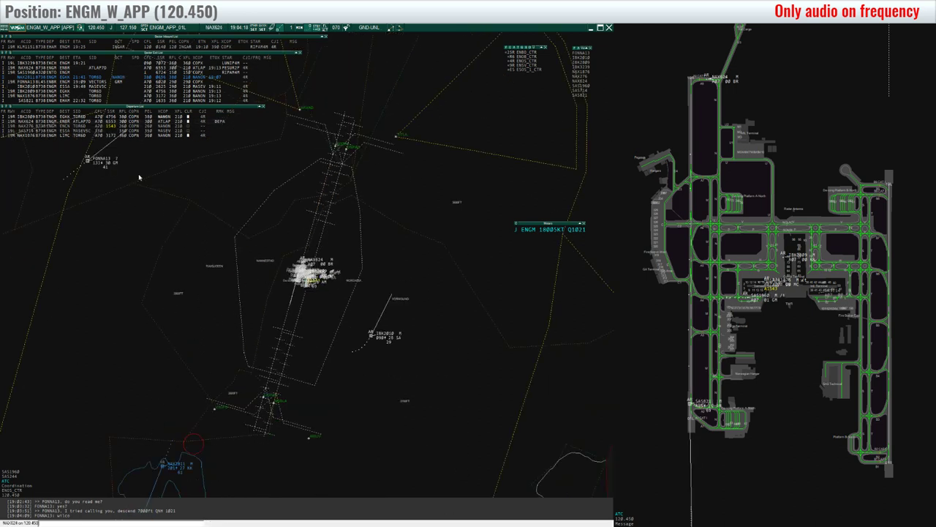
pyautogui.click(106, 158)
pyautogui.write('rea')
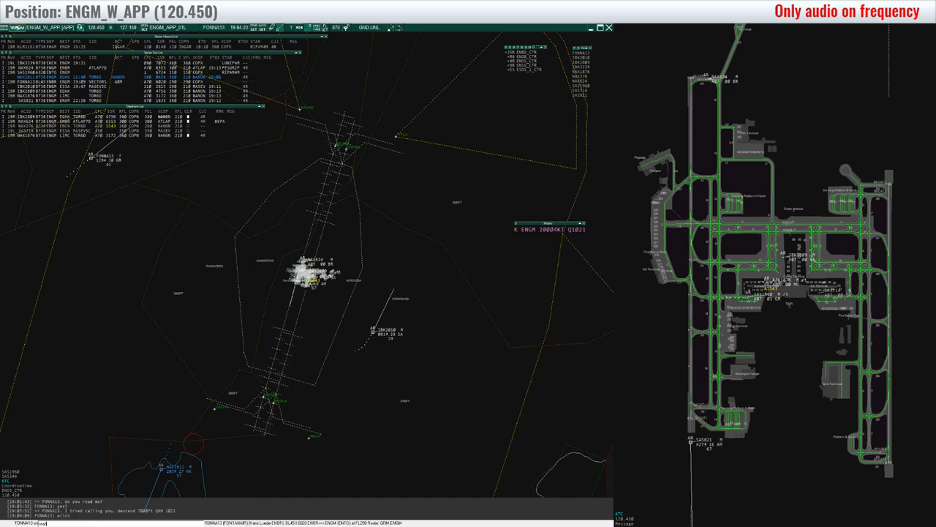
pyautogui.write('d tah')
pyautogui.press('BackSpace')
pyautogui.press('BackSpace')
pyautogui.write('hat bac')
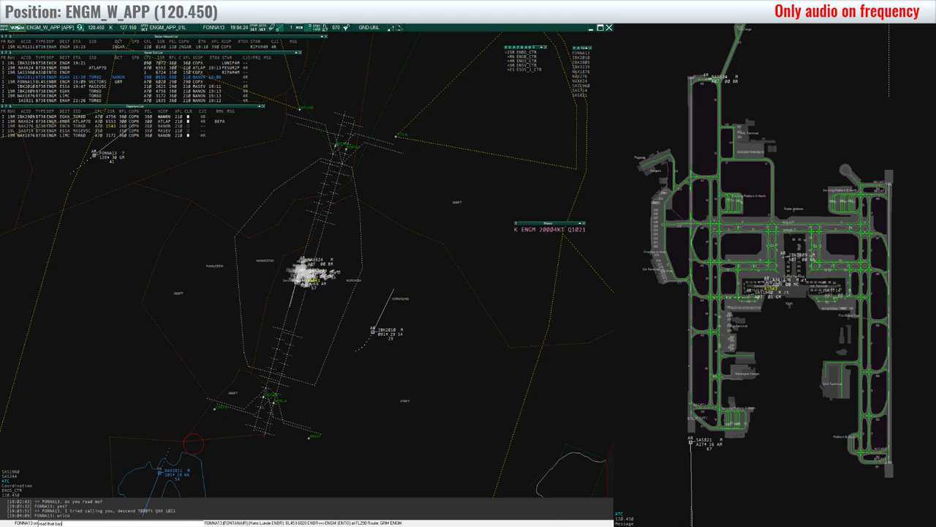
pyautogui.write('k, pllease. :)')
pyautogui.press('Return')
# - Examine the ground traffic around the airport terminals and locate departure SAS714 at its stand
pyautogui.scroll(-5, 155, 245)
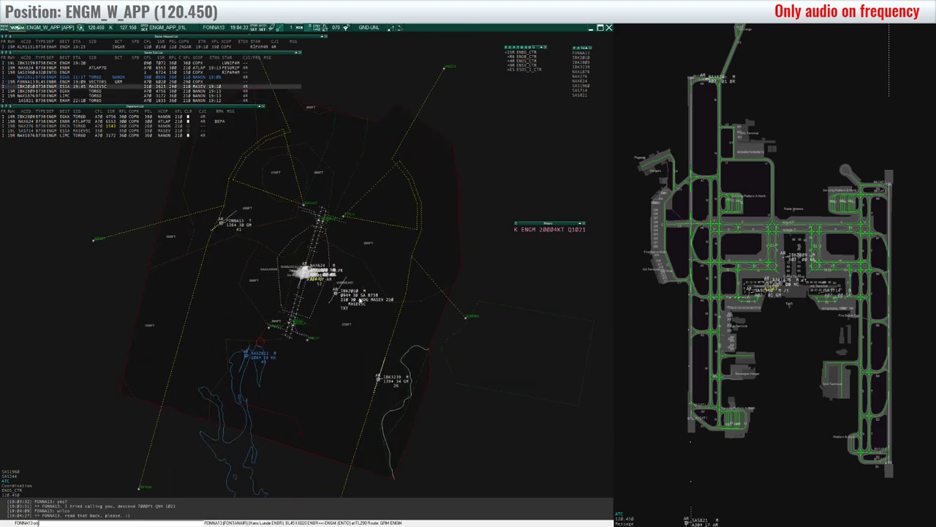
pyautogui.scroll(6, 373, 277)
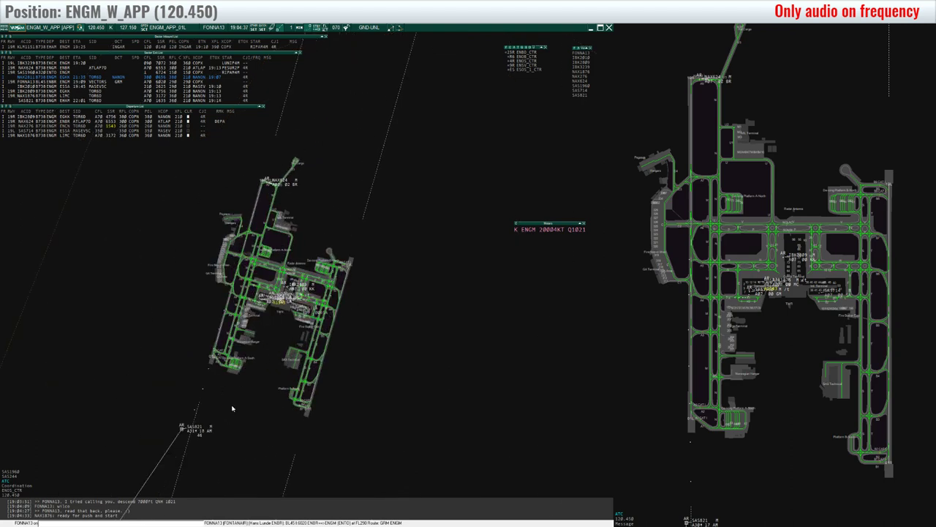
pyautogui.scroll(4, 240, 399)
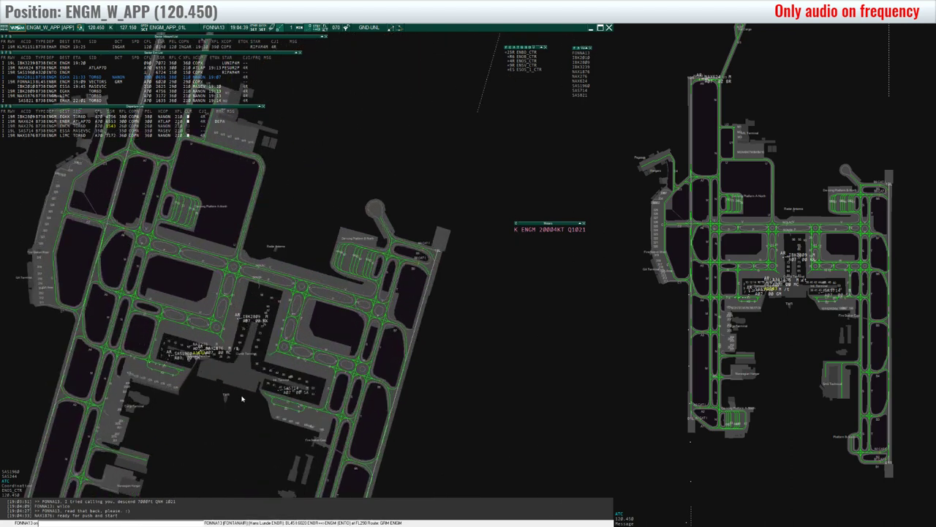
pyautogui.scroll(2, 223, 389)
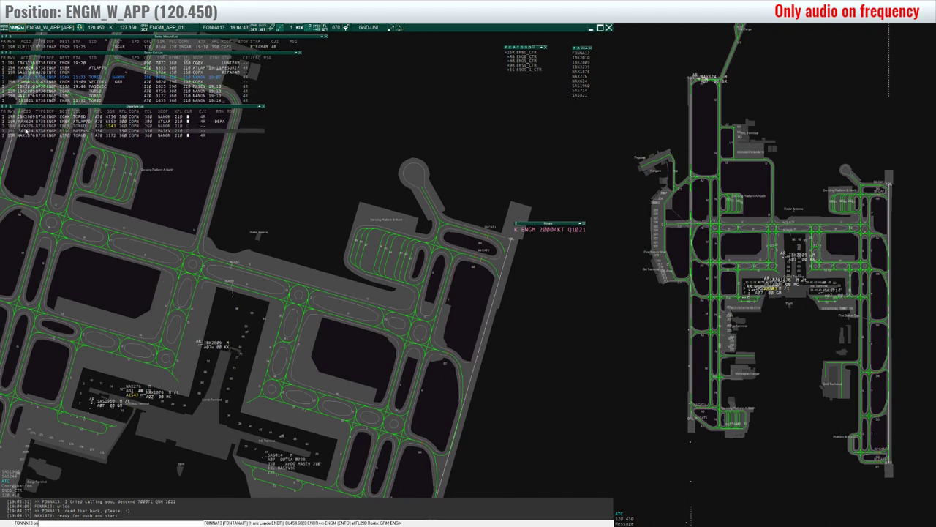
pyautogui.click(25, 131)
pyautogui.scroll(-5, 107, 276)
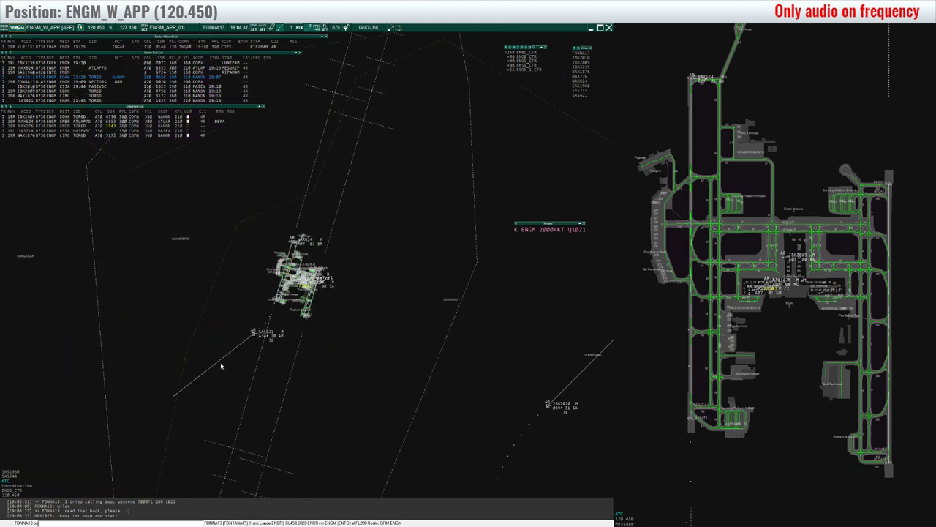
pyautogui.scroll(-1, 221, 366)
# - Set the cleared level of departure SAS821 to 210 and route it direct to NANON
pyautogui.moveTo(277, 326)
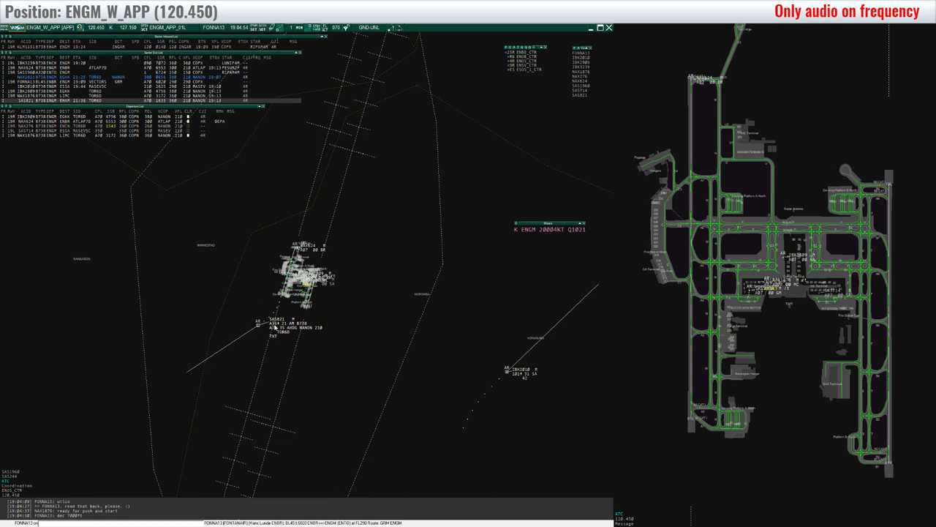
pyautogui.scroll(-3, 275, 327)
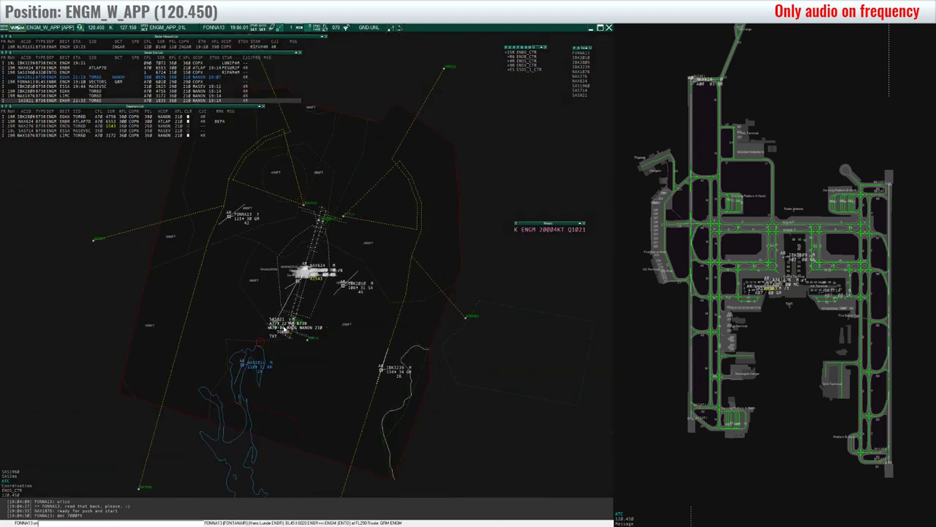
pyautogui.click(278, 330)
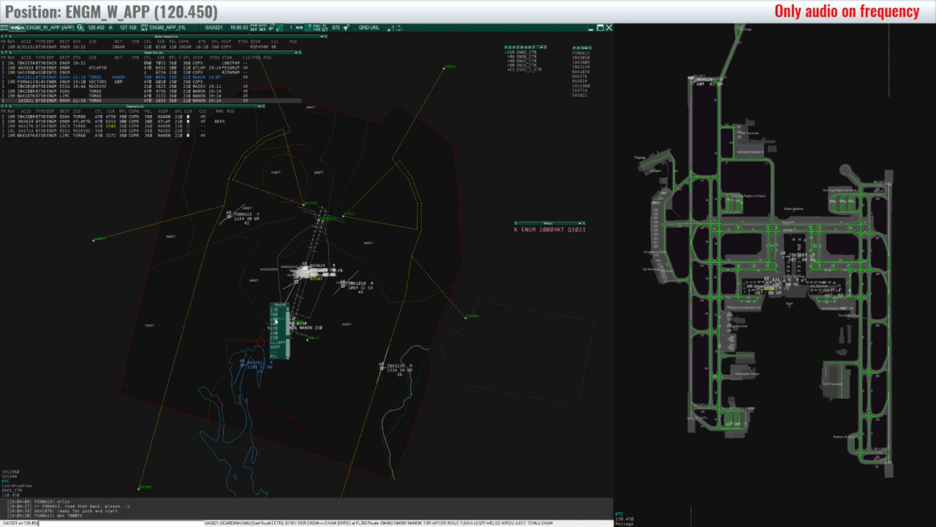
pyautogui.click(277, 311)
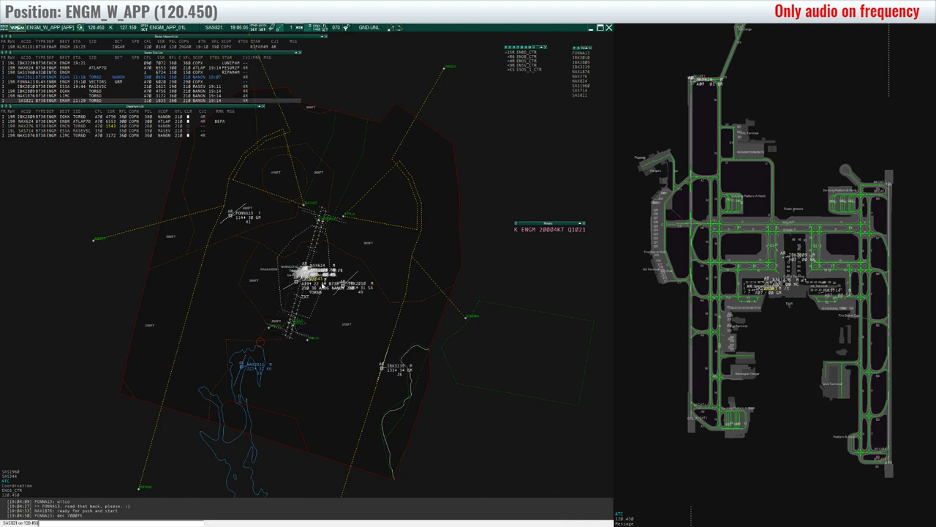
pyautogui.click(337, 290)
pyautogui.click(339, 298)
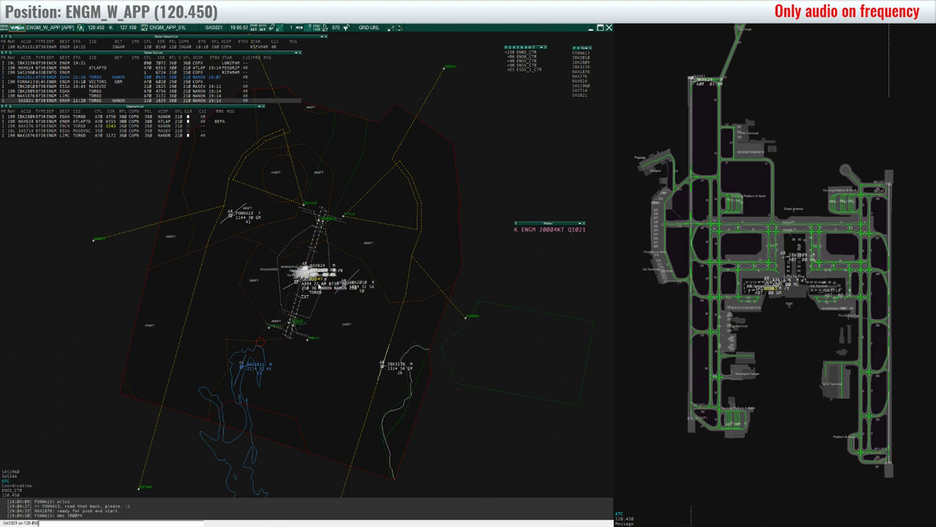
pyautogui.click(324, 286)
pyautogui.click(325, 286)
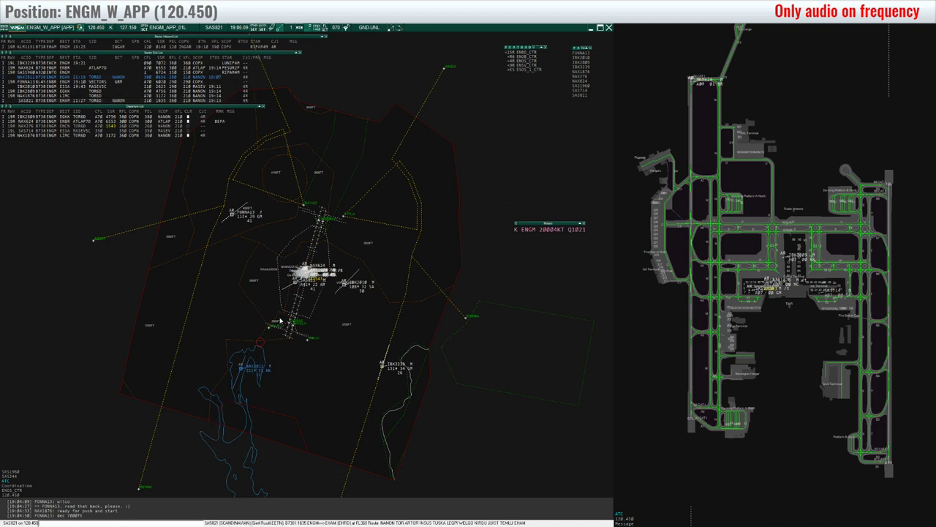
# - Initiate the transfer of departure IBK2010 to the next controller
pyautogui.click(360, 283)
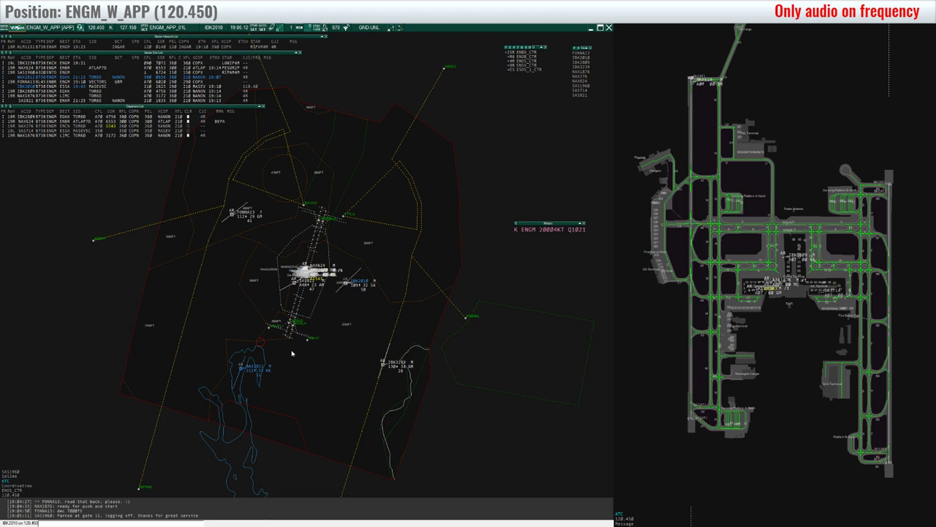
# - Send FONNA13 the text message "QNH1021"
pyautogui.scroll(4, 272, 356)
pyautogui.scroll(-2, 268, 355)
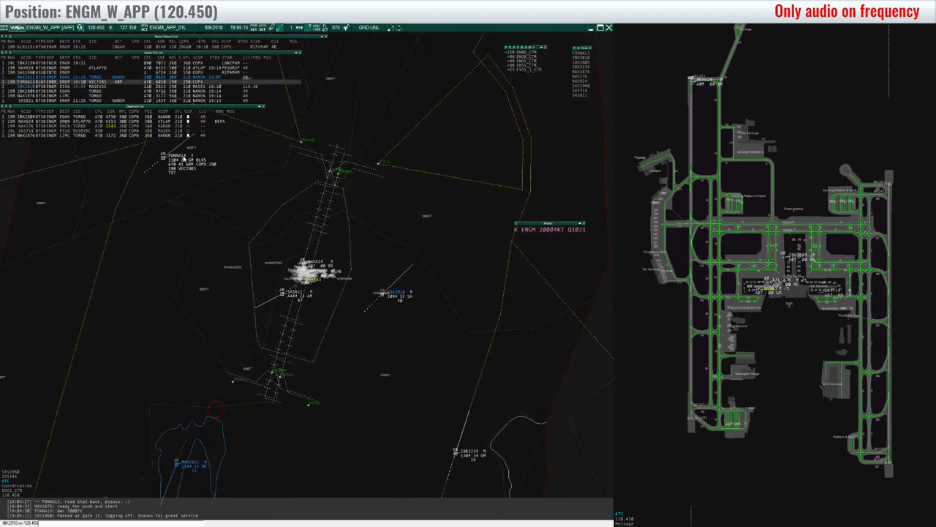
pyautogui.click(180, 155)
pyautogui.click(169, 223)
pyautogui.write('gqn')
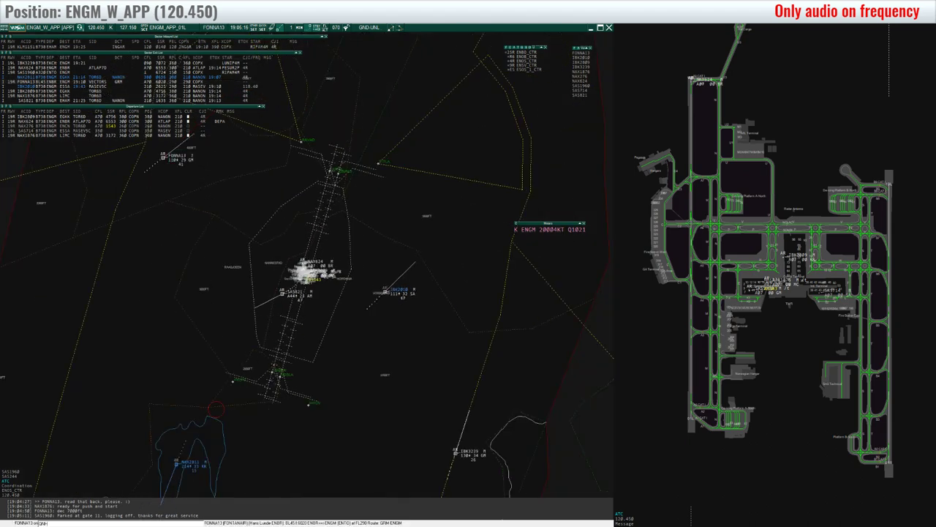
pyautogui.write(' plea')
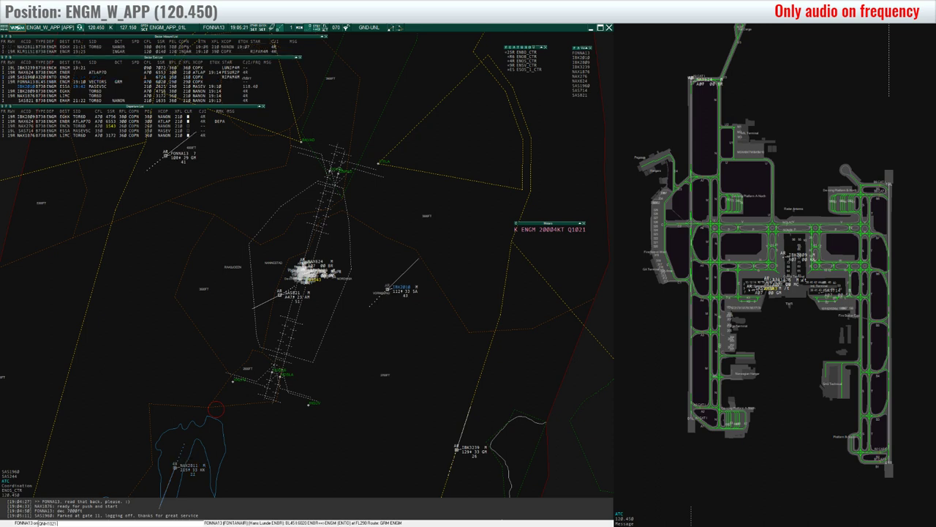
pyautogui.press('Return')
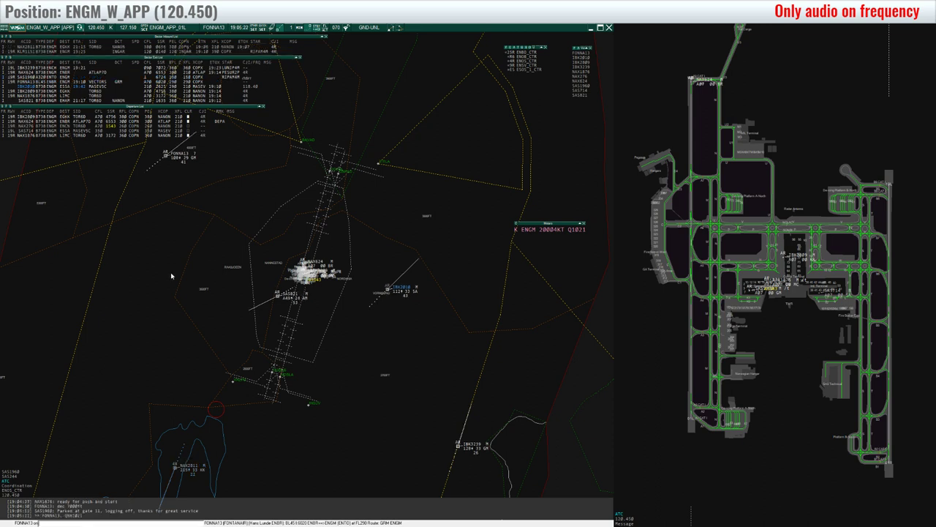
pyautogui.scroll(8, 174, 276)
pyautogui.scroll(-3, 173, 277)
pyautogui.scroll(5, 176, 270)
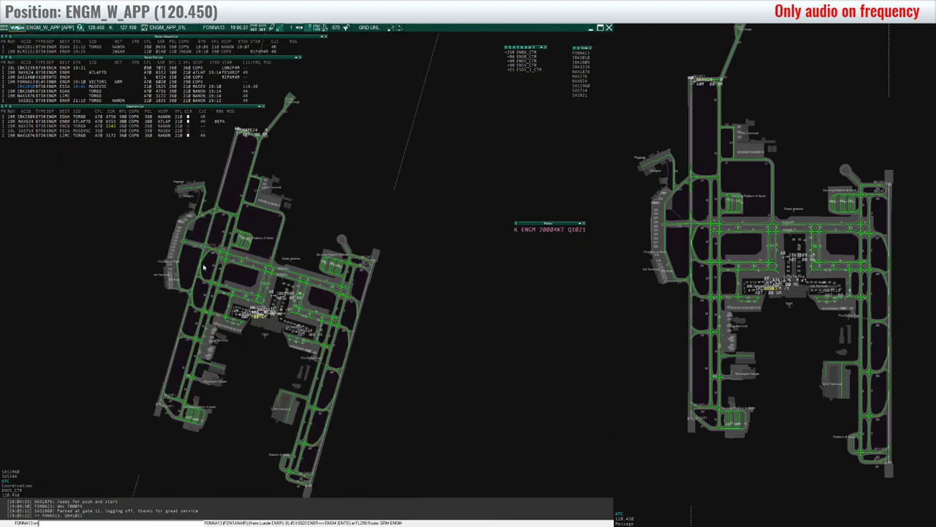
pyautogui.scroll(3, 220, 274)
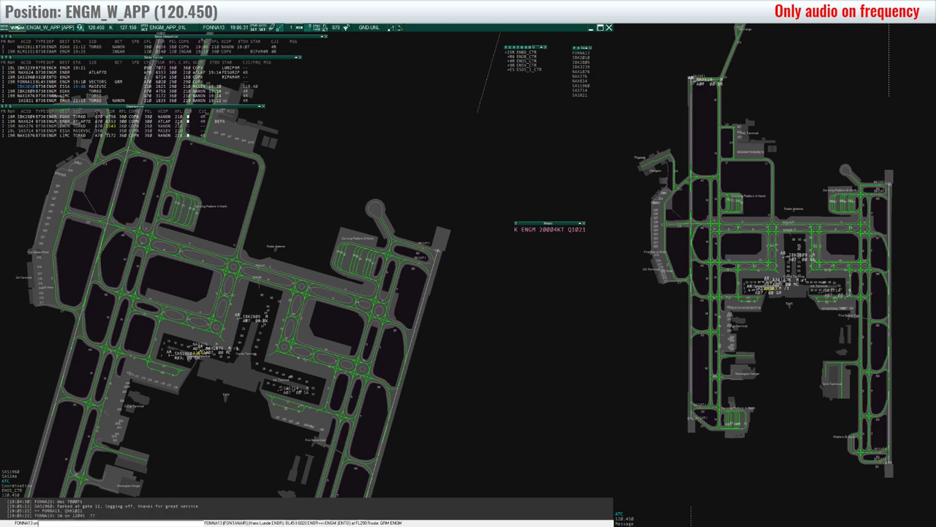
pyautogui.scroll(-10, 306, 265)
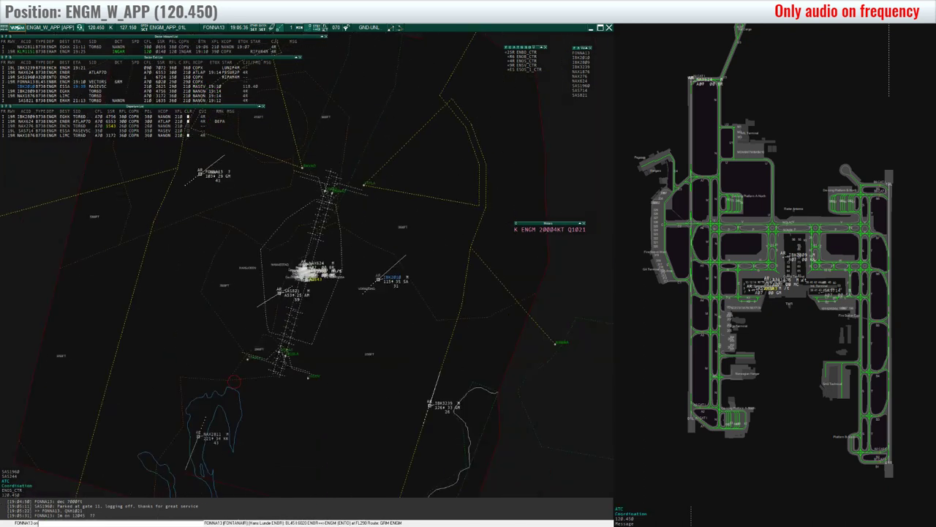
# - Send FONNA13 the text messages "Q N H 1021." and "thank you"
pyautogui.moveTo(217, 174)
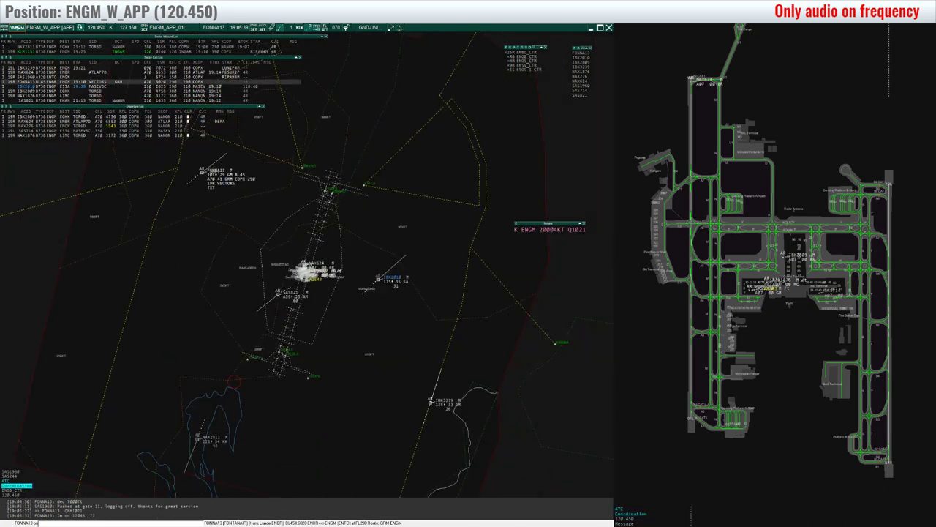
pyautogui.write('gNH1021')
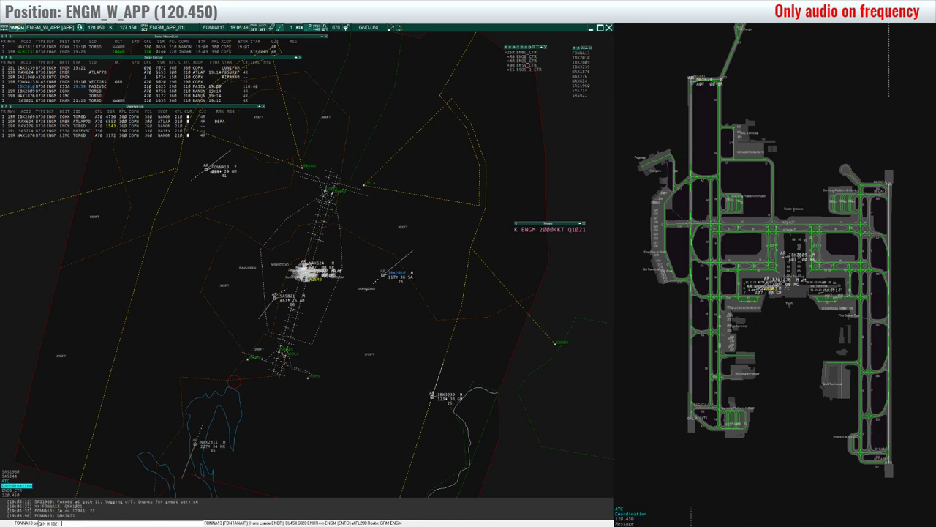
pyautogui.press('Return')
pyautogui.write('thank you')
pyautogui.press('Return')
# - Assume control of arrival KLM1151
pyautogui.scroll(-3, 315, 272)
pyautogui.click(197, 433)
pyautogui.scroll(3, 249, 287)
pyautogui.scroll(1, 249, 287)
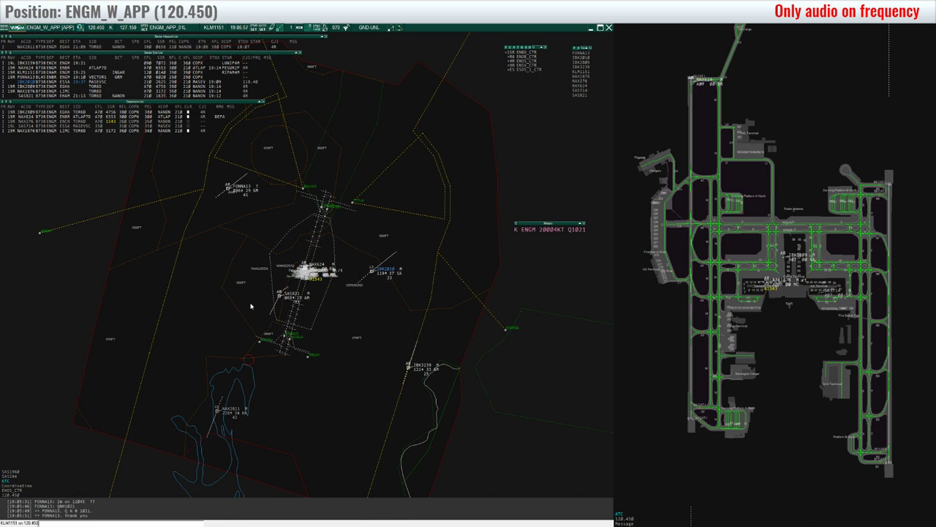
# - Acknowledge the updated ENGM weather and display its full weather report
pyautogui.moveTo(379, 273)
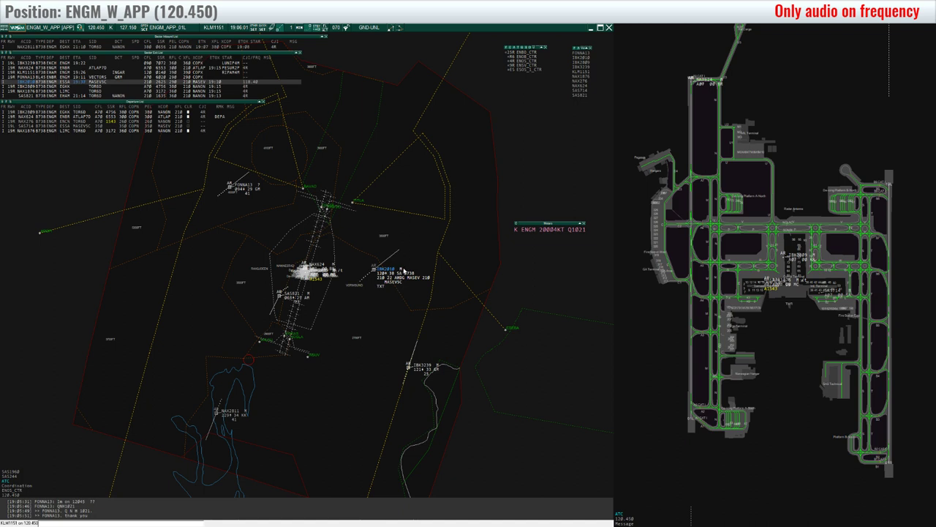
pyautogui.click(523, 232)
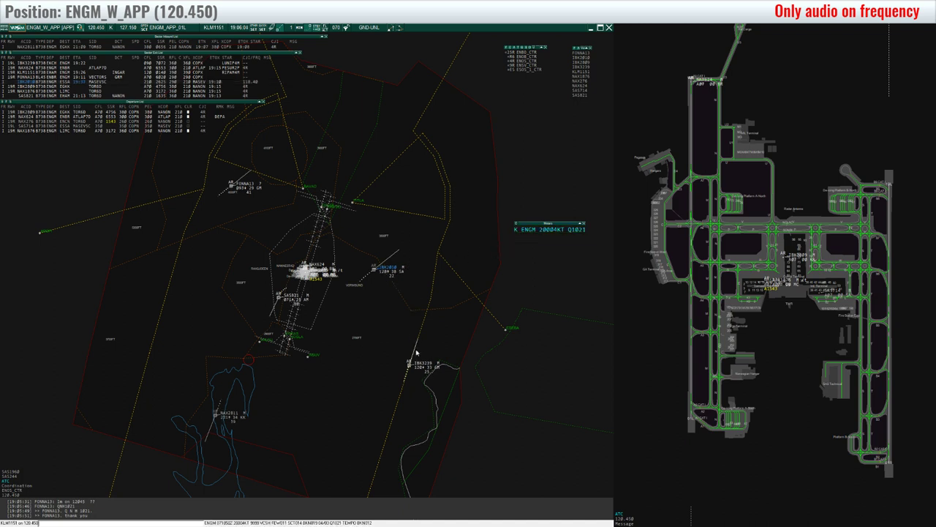
pyautogui.moveTo(422, 376)
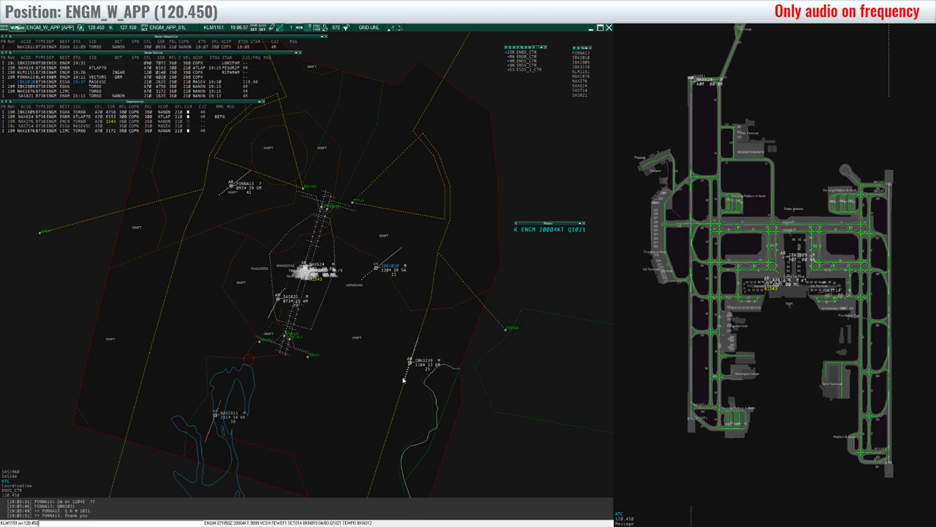
pyautogui.scroll(5, 331, 328)
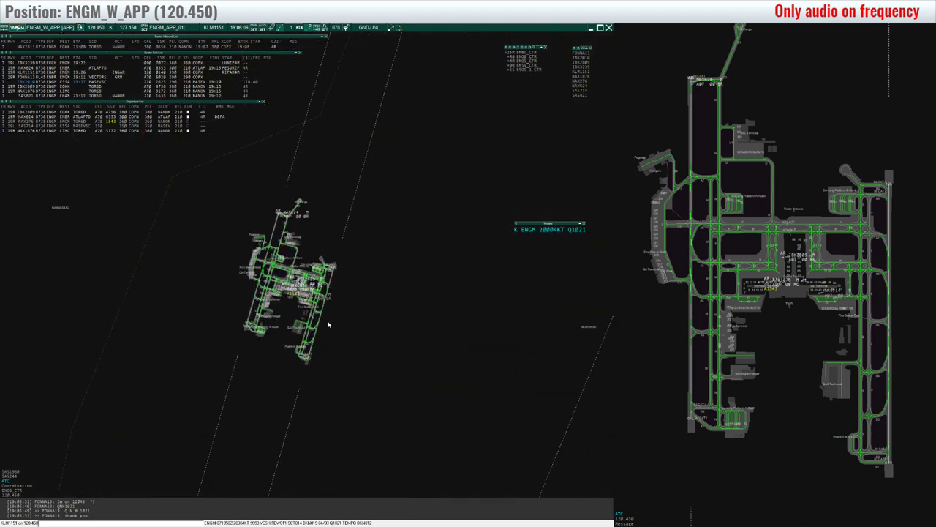
# - Reassume departure IBK2010 and start a manual transfer of it to ENOS_CTR on 118.87
pyautogui.scroll(4, 196, 379)
pyautogui.scroll(-7, 203, 367)
pyautogui.moveTo(503, 260)
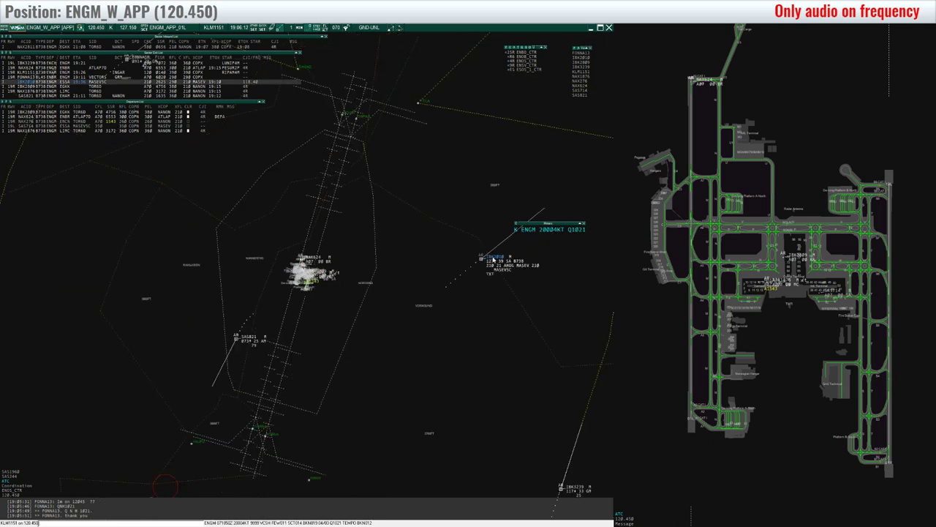
pyautogui.click(495, 258)
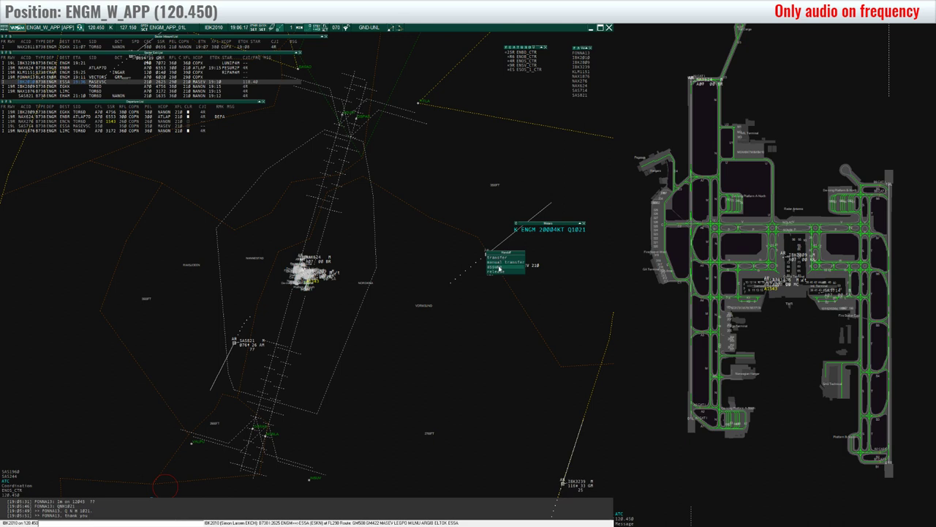
pyautogui.click(499, 266)
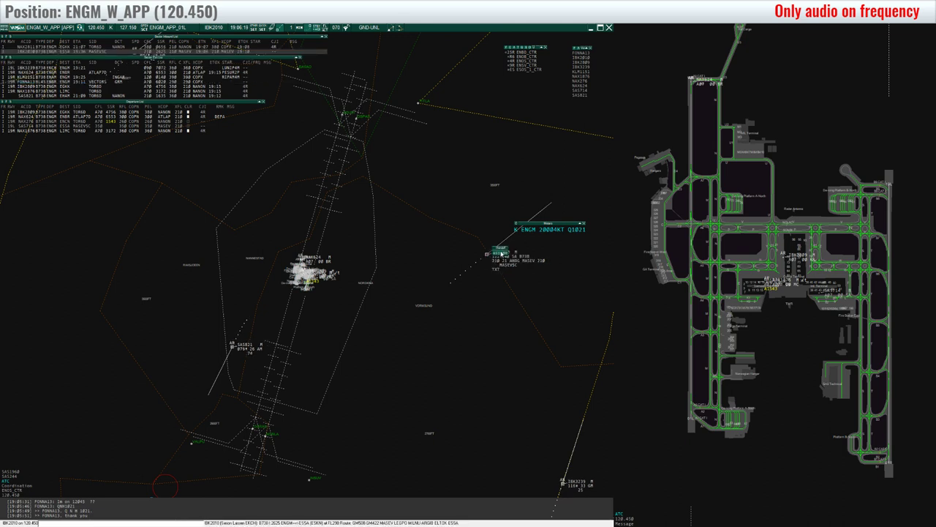
pyautogui.click(501, 258)
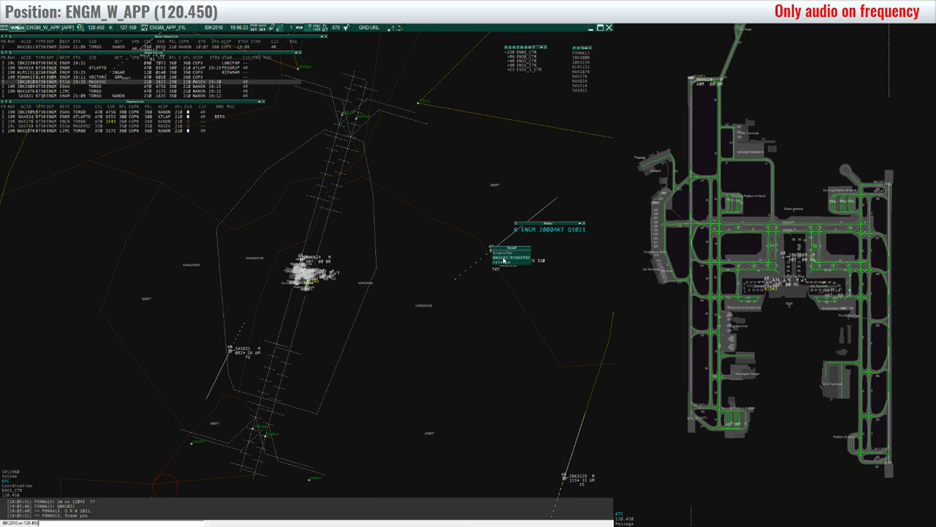
pyautogui.click(502, 259)
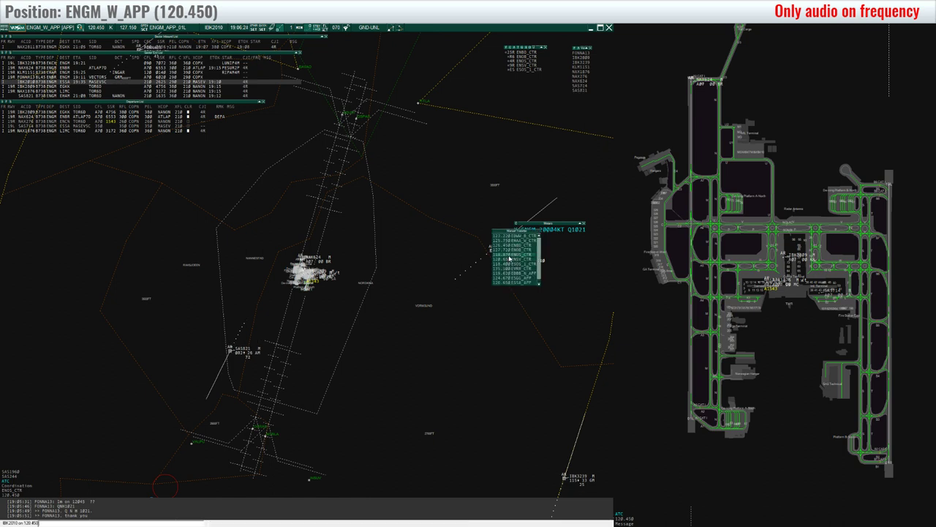
pyautogui.click(510, 258)
# - Survey the traffic around ENGM and display the airport's full weather report
pyautogui.scroll(-3, 246, 313)
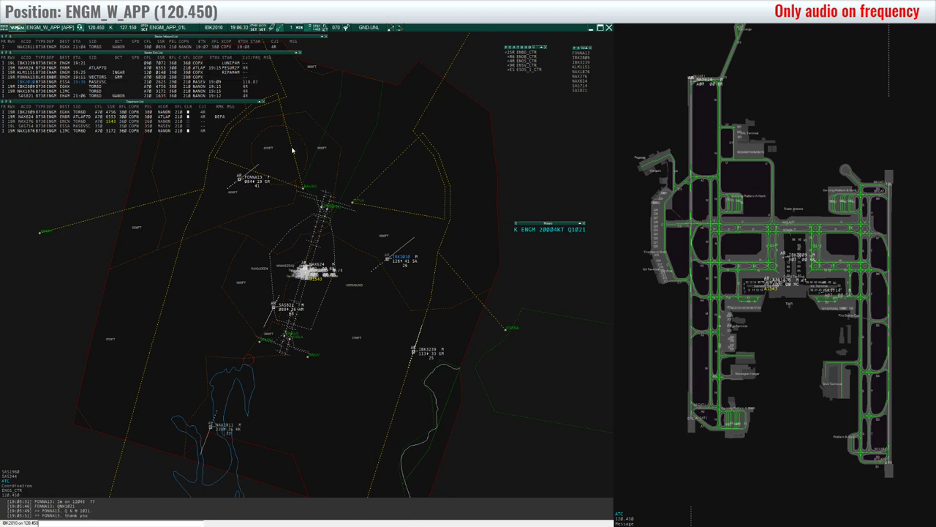
pyautogui.scroll(2, 318, 213)
pyautogui.scroll(6, 318, 213)
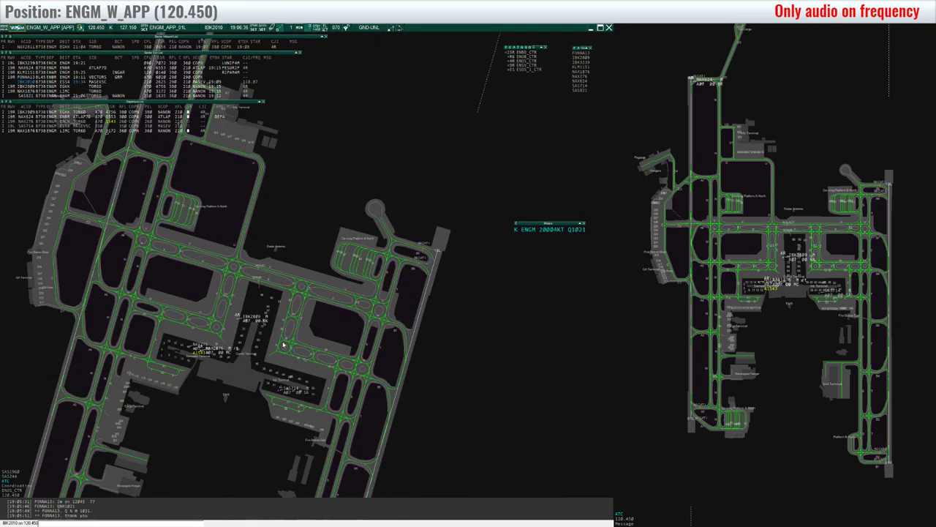
pyautogui.scroll(-8, 285, 345)
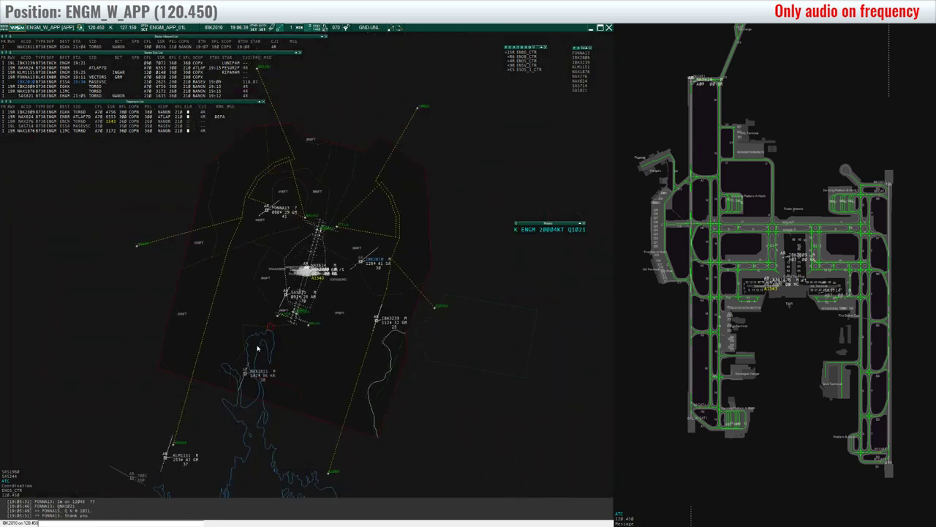
pyautogui.moveTo(178, 471)
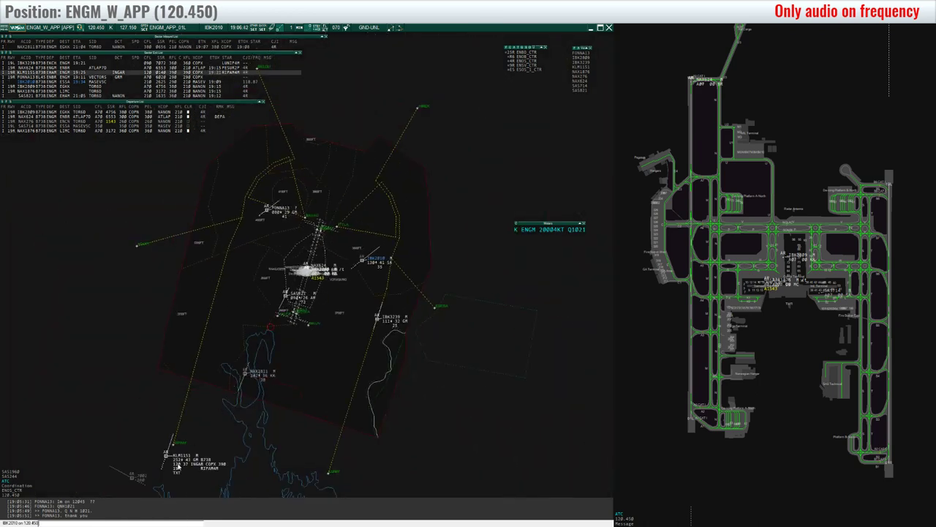
pyautogui.click(542, 230)
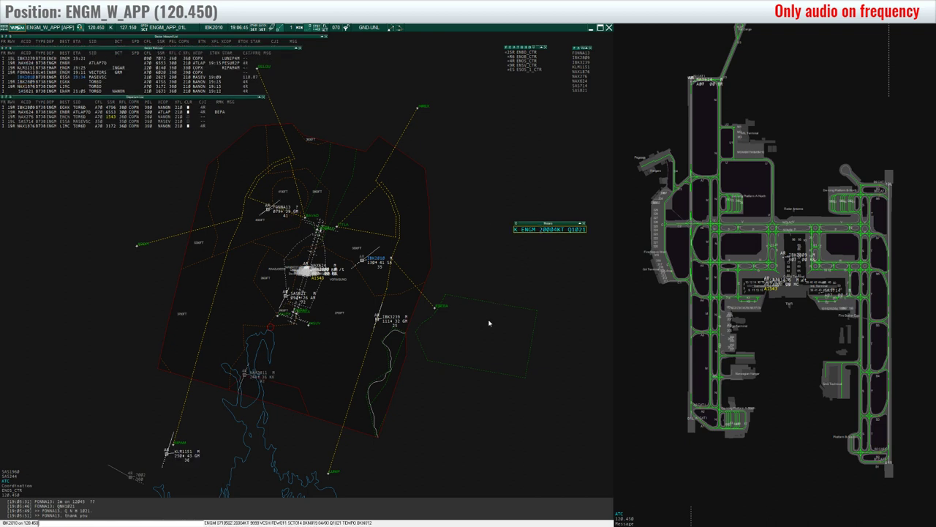
# - Assign runway 19L to arrival KLM1151
pyautogui.moveTo(188, 455)
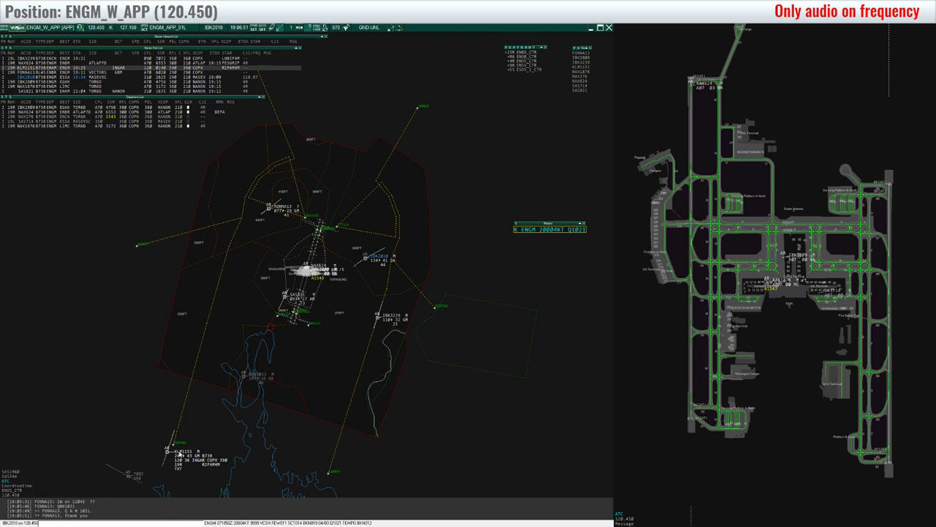
pyautogui.click(11, 68)
pyautogui.click(10, 76)
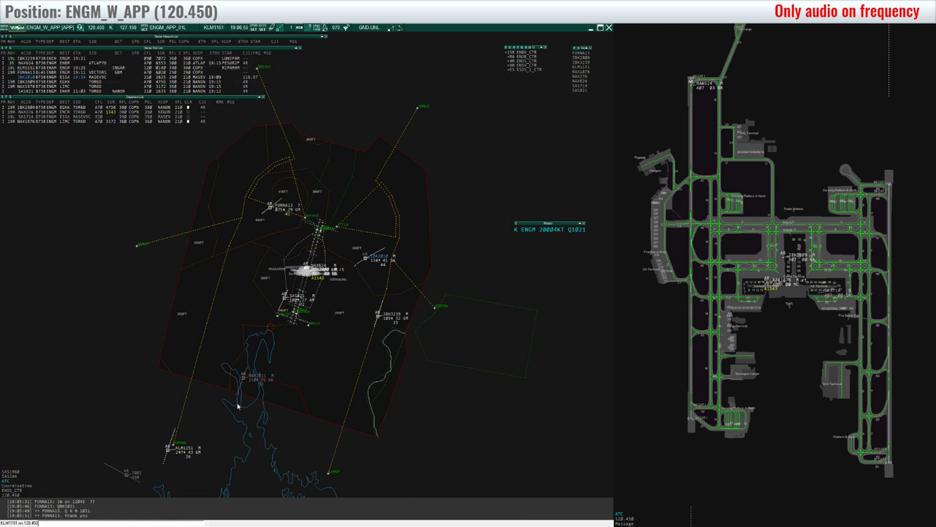
# - Initiate the transfer of departure SAS821 to the next controller on 118.87
pyautogui.click(293, 295)
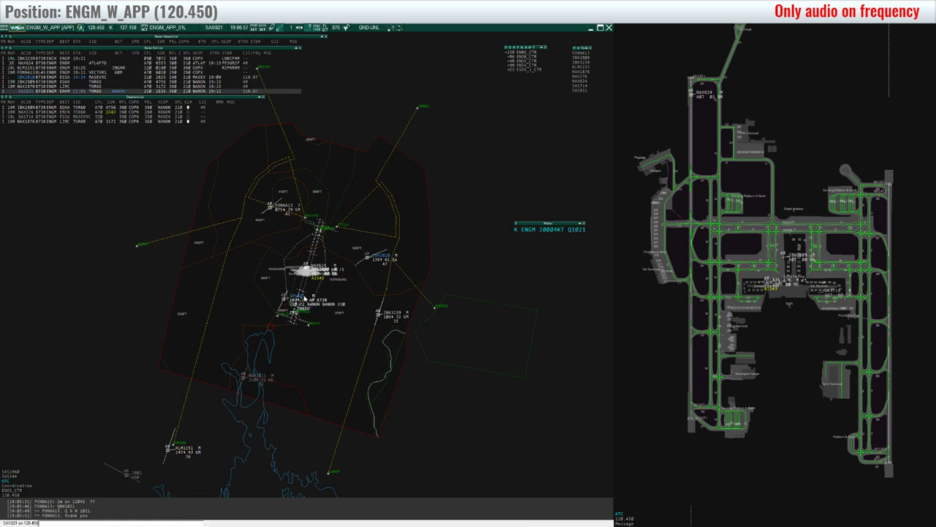
pyautogui.moveTo(384, 260)
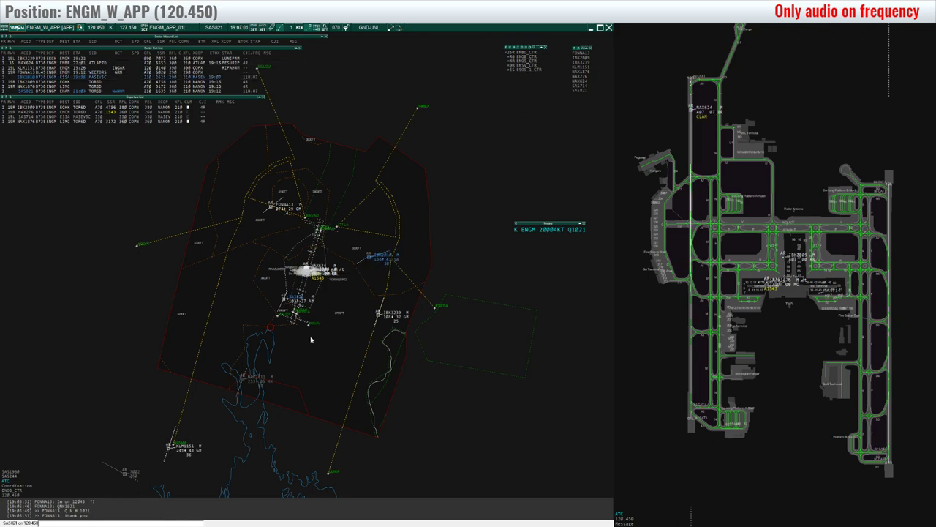
# - Examine the ground traffic at the ENGM terminals and NAX624 on its runway
pyautogui.scroll(2, 322, 305)
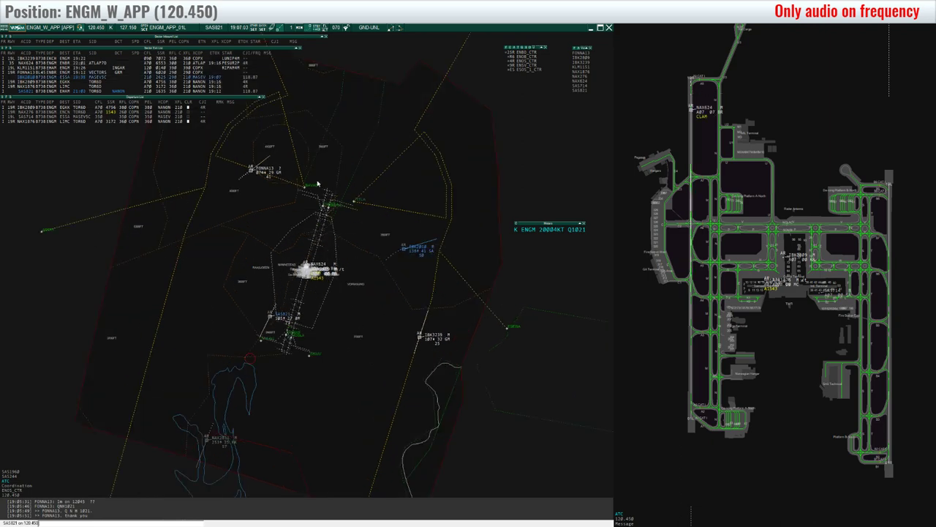
pyautogui.scroll(3, 320, 195)
pyautogui.scroll(5, 320, 194)
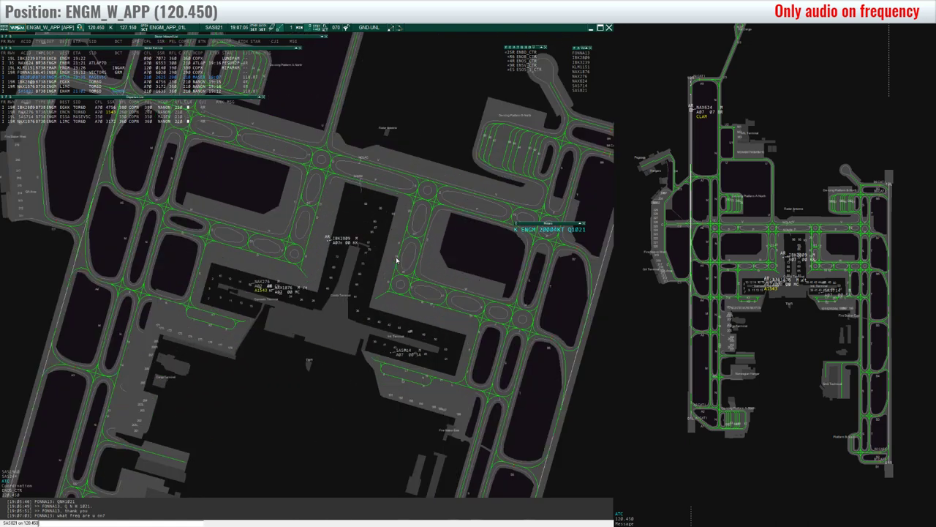
pyautogui.moveTo(338, 243)
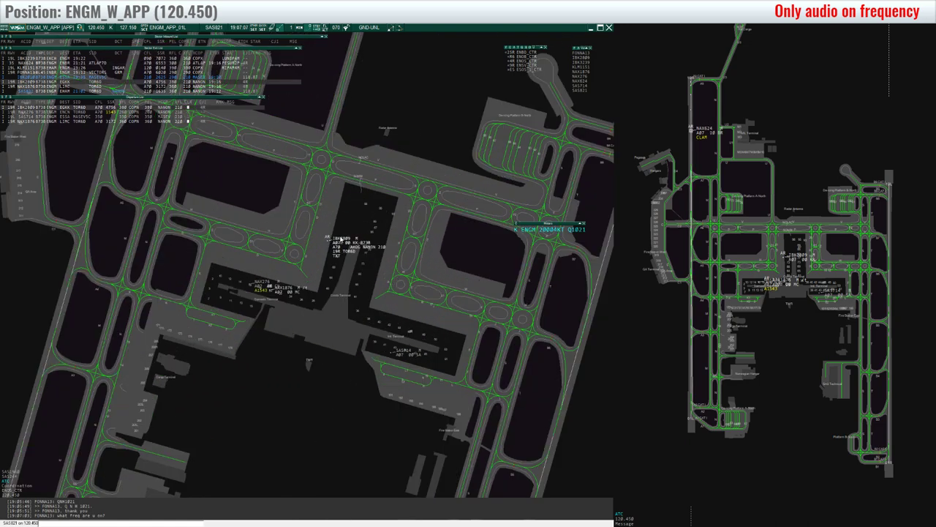
pyautogui.scroll(-2, 329, 171)
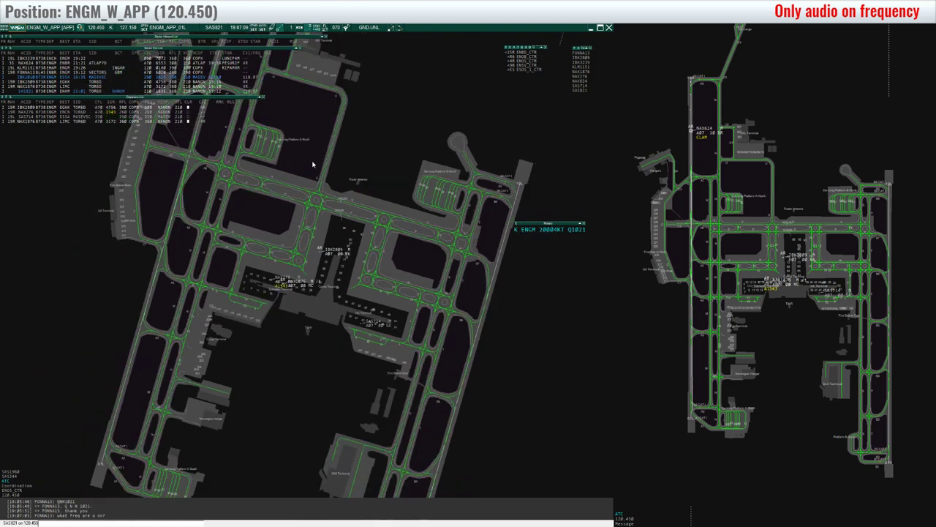
pyautogui.scroll(-2, 269, 176)
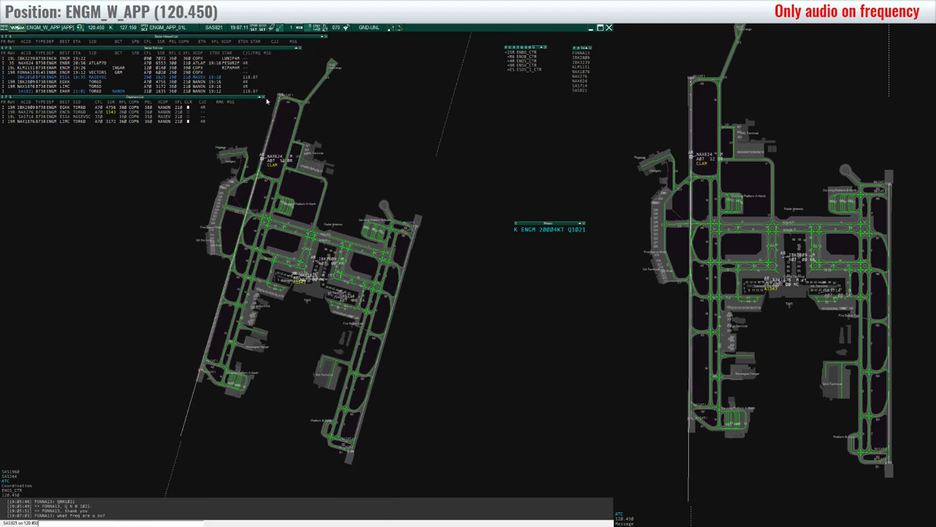
pyautogui.scroll(-5, 217, 311)
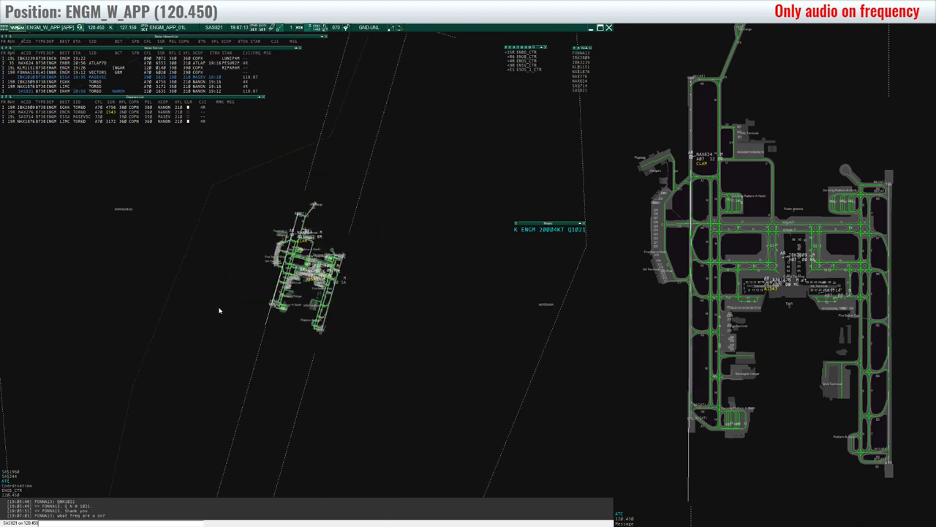
pyautogui.scroll(-2, 258, 152)
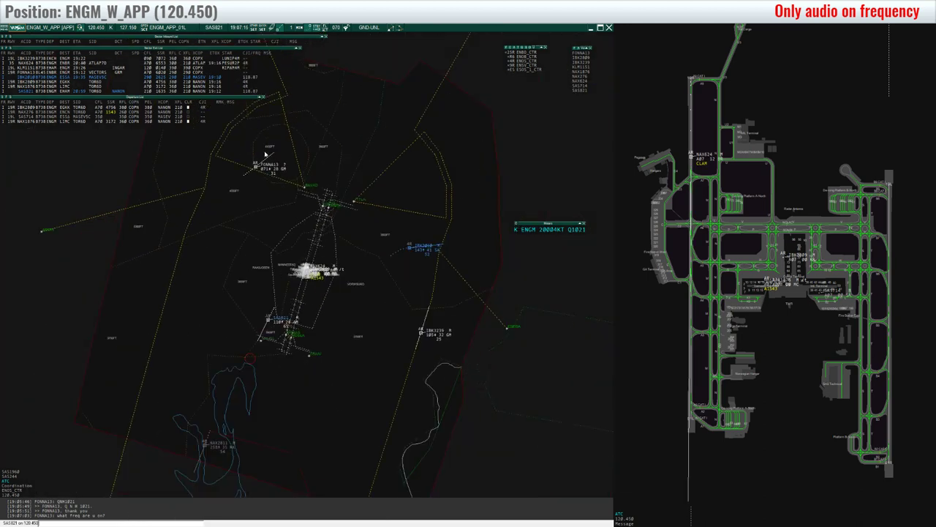
pyautogui.click(264, 166)
pyautogui.write('am on 120.450 and I rea')
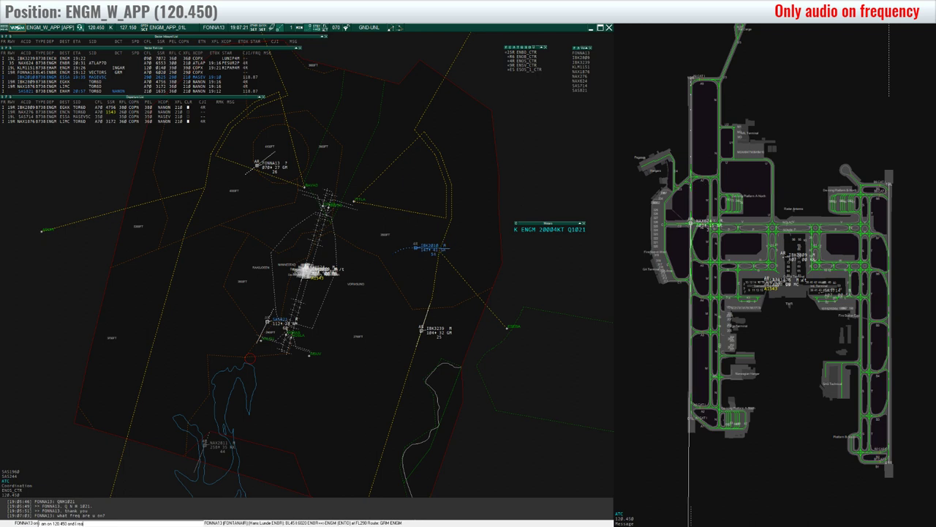
pyautogui.write('lly hope you are')
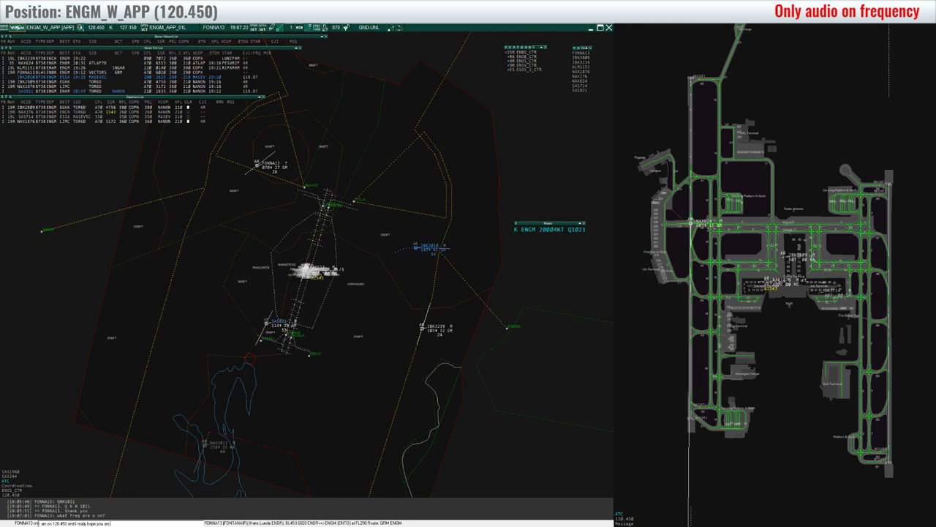
pyautogui.write(" too since you're speaking on it?")
pyautogui.press('Return')
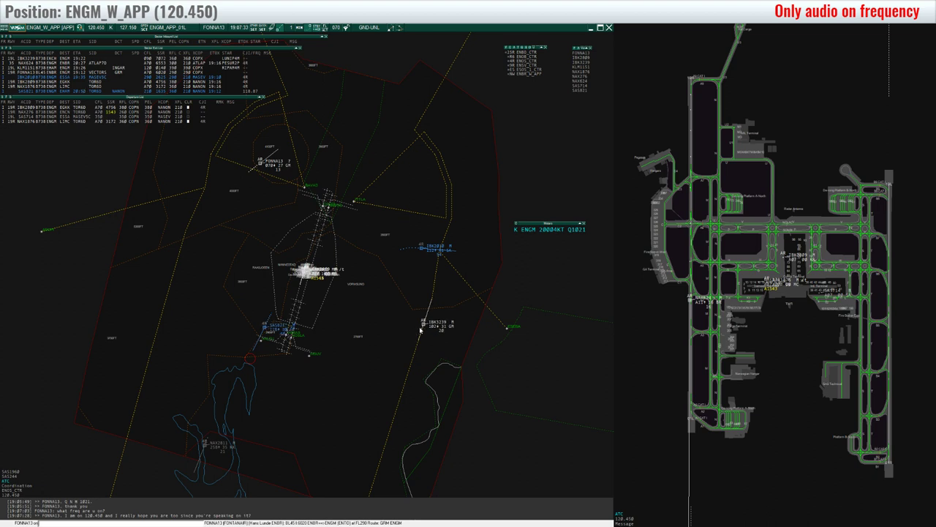
# - Set a direct routing to TITLA for arrival IBK3239
pyautogui.moveTo(423, 329)
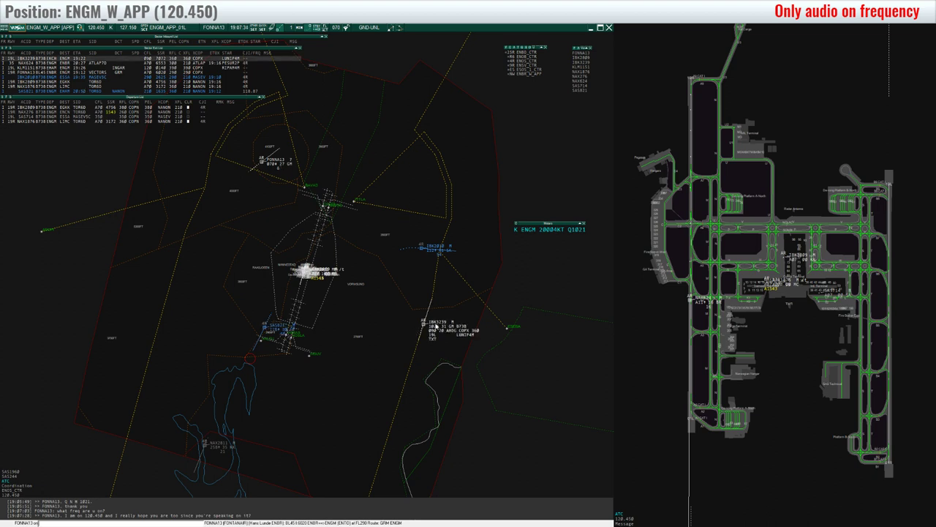
pyautogui.click(456, 330)
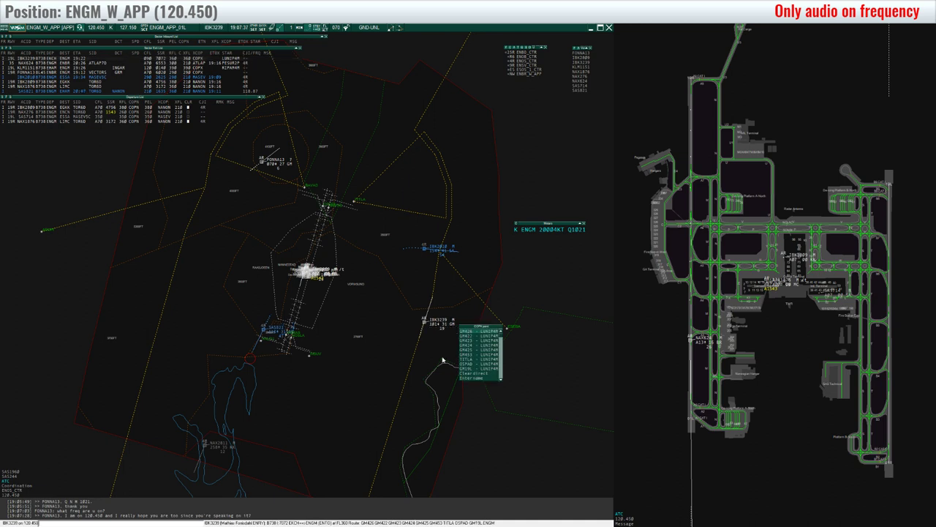
pyautogui.click(464, 330)
pyautogui.click(461, 333)
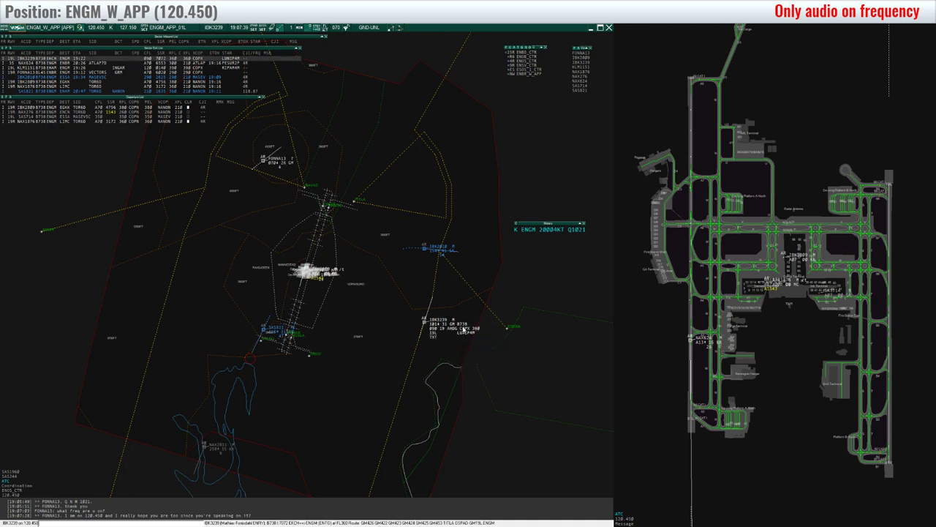
pyautogui.click(463, 330)
pyautogui.click(472, 356)
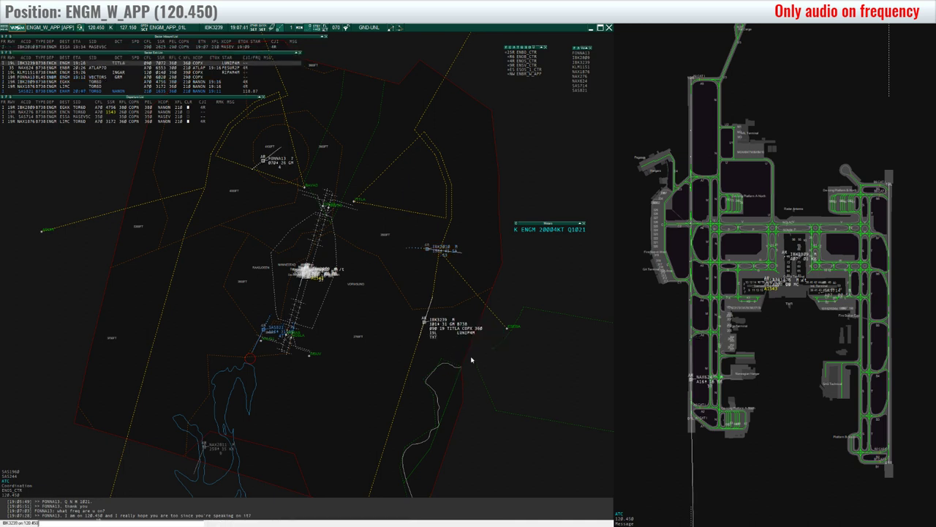
# - Measure the bearing from FONNA13 to a point east of it and assign the flight heading 100
pyautogui.doubleClick(263, 159)
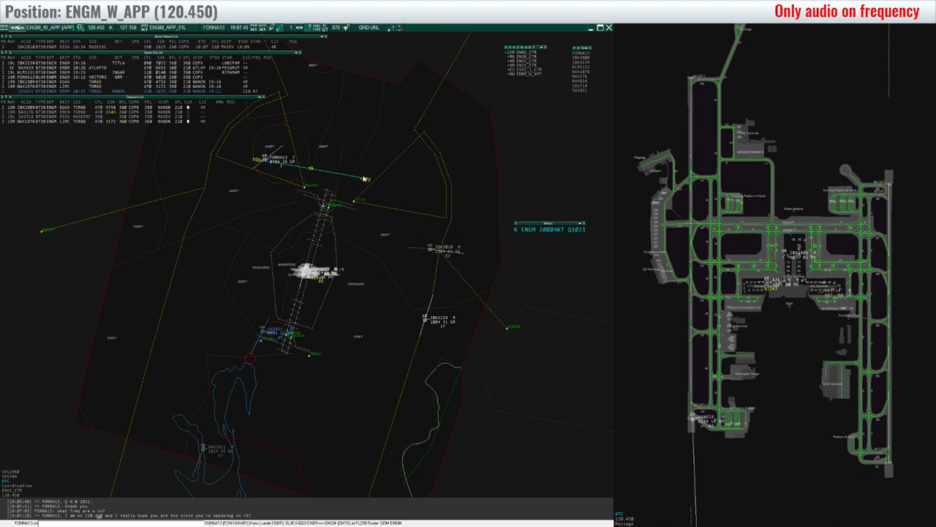
pyautogui.click(369, 176)
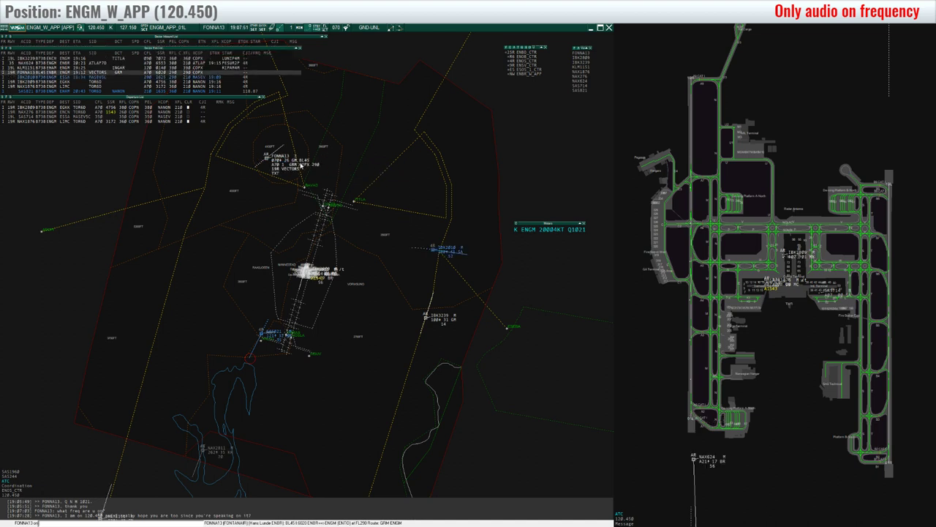
pyautogui.click(301, 166)
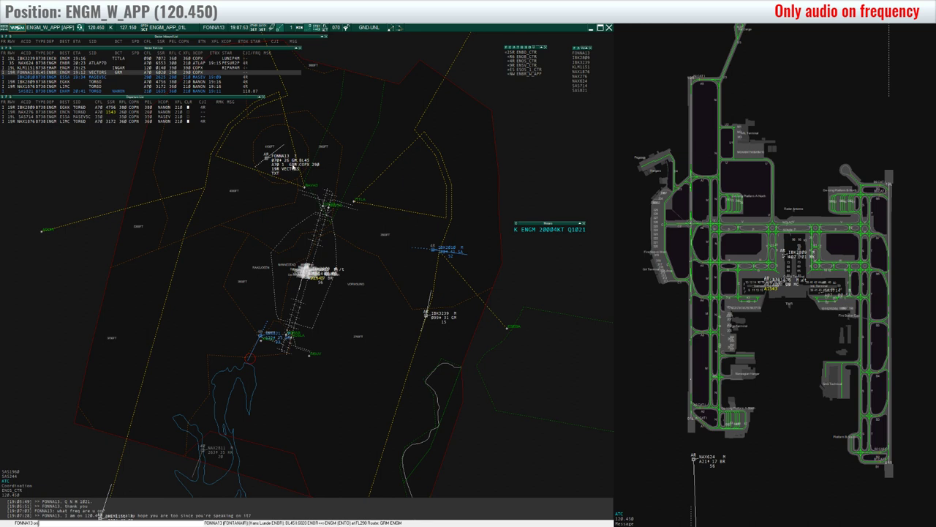
pyautogui.click(292, 166)
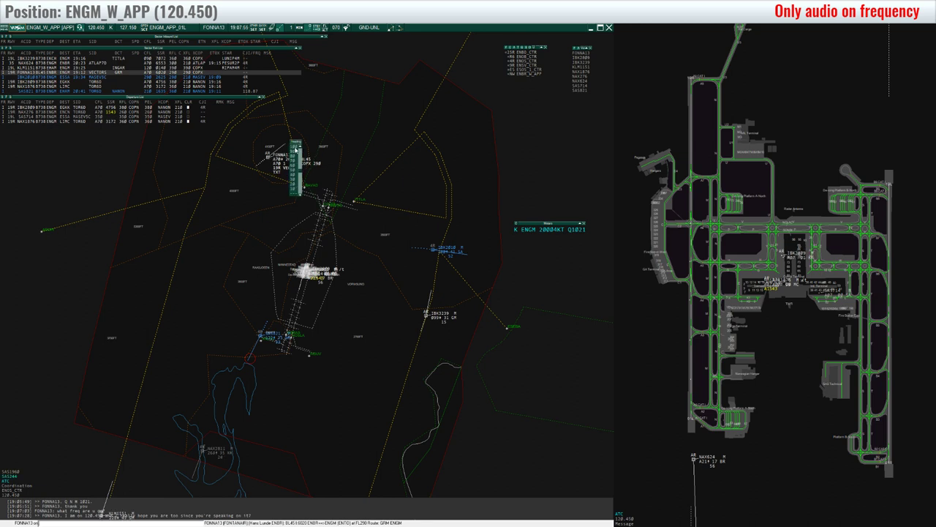
pyautogui.click(295, 149)
pyautogui.click(16, 475)
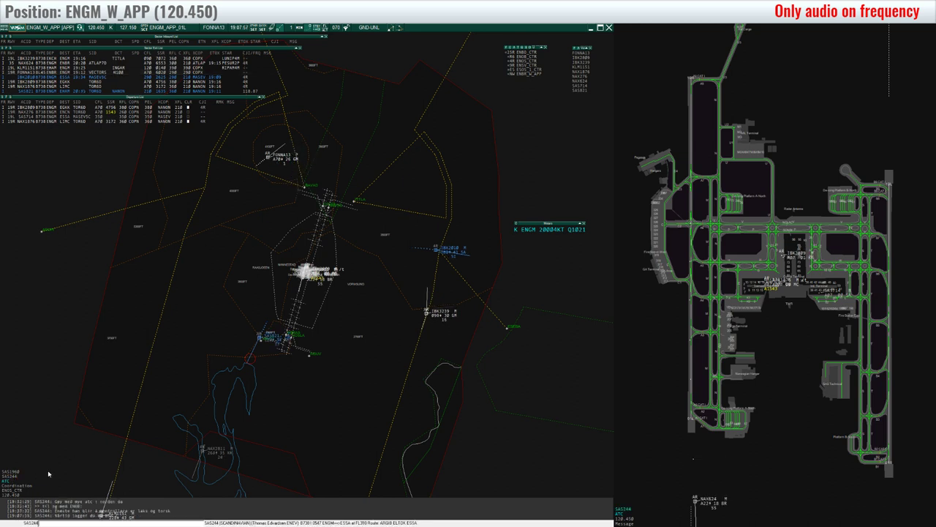
pyautogui.scroll(-1, 61, 457)
pyautogui.scroll(1, 60, 455)
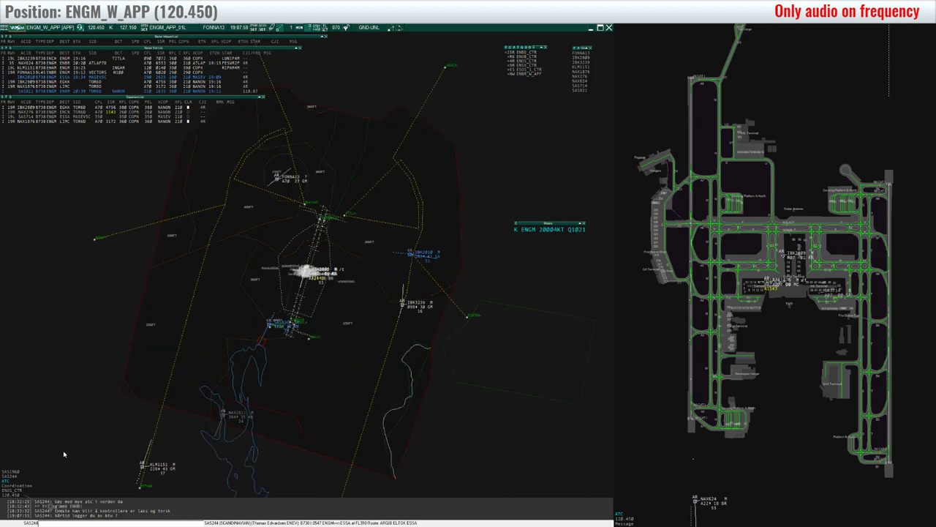
pyautogui.write('Vet ik')
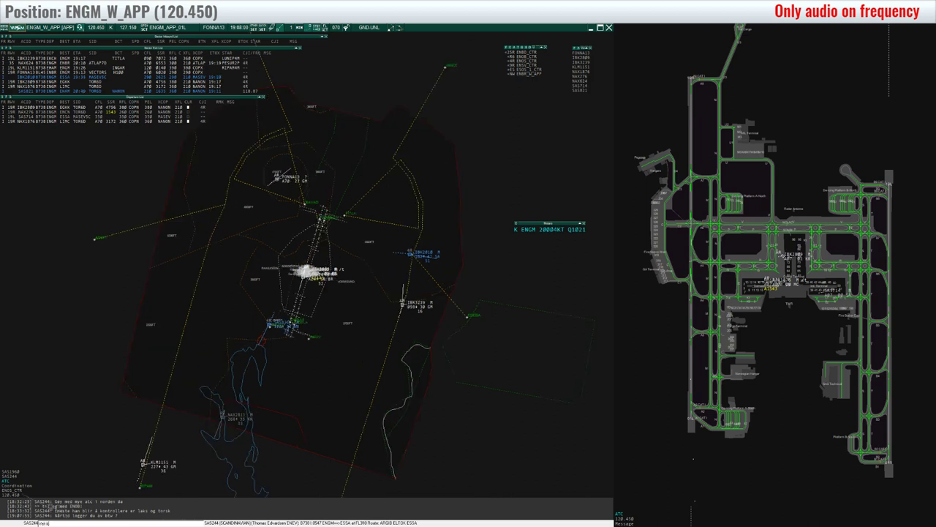
pyautogui.write('ke ennå')
pyautogui.press('Return')
# - Set the cleared level of departure NAX624 to 210
pyautogui.scroll(5, 218, 272)
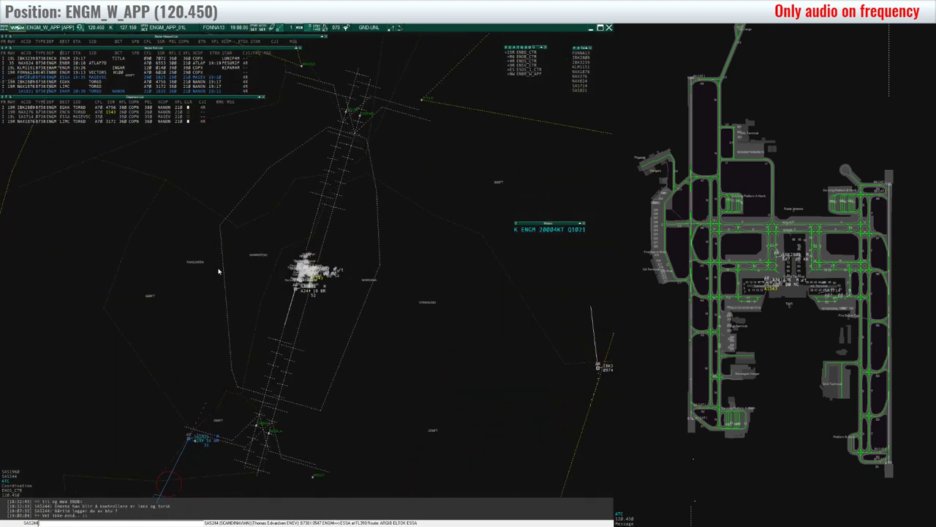
pyautogui.scroll(10, 225, 272)
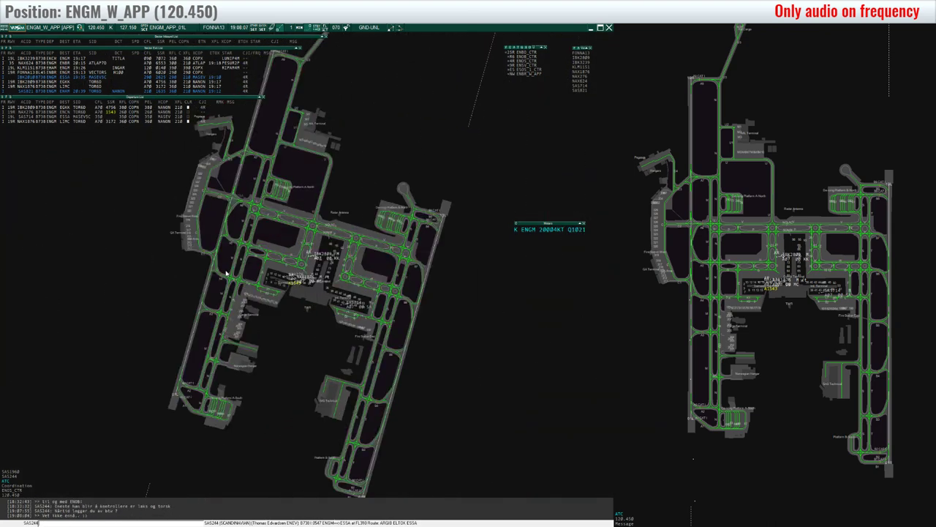
pyautogui.scroll(-10, 226, 273)
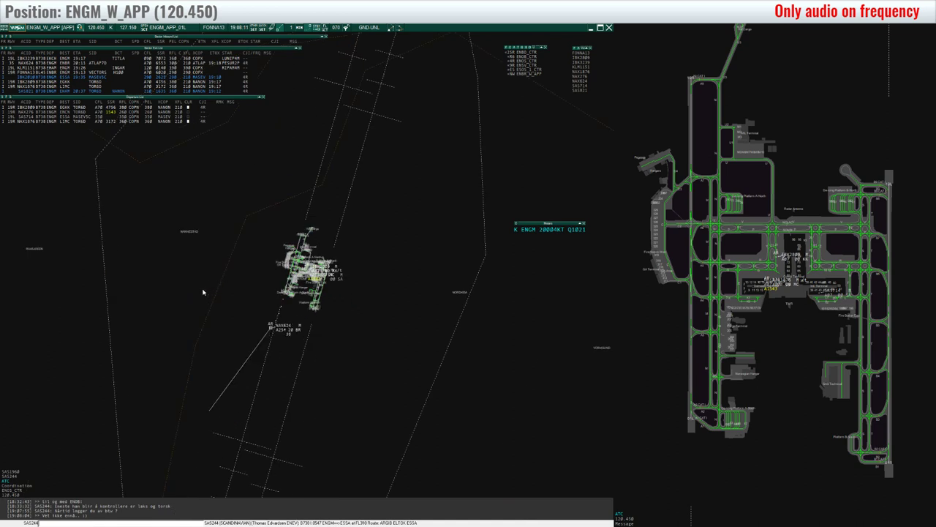
pyautogui.click(276, 331)
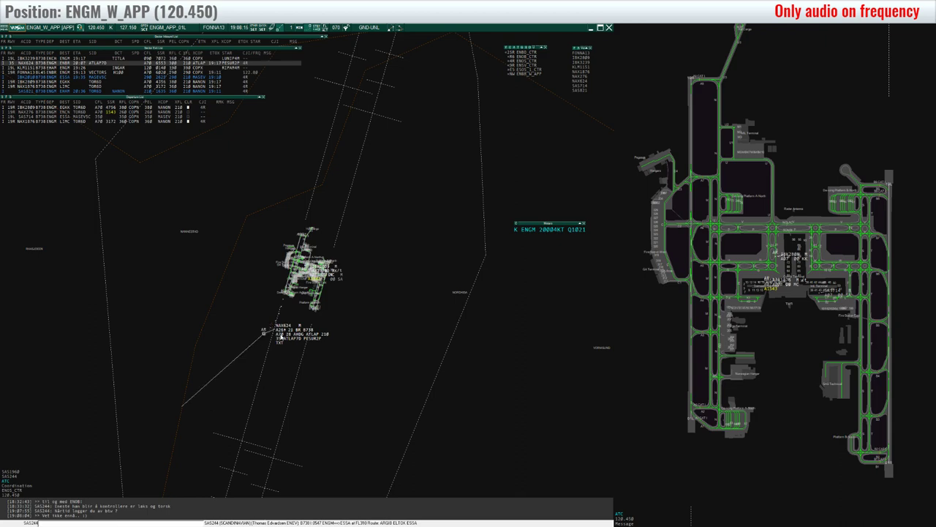
pyautogui.click(281, 334)
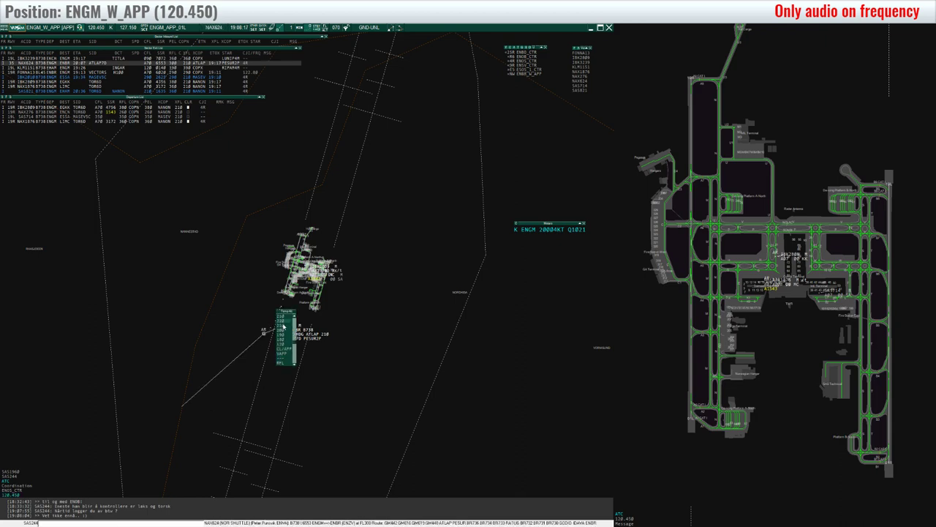
pyautogui.click(285, 326)
# - Clear arrival IBK3239 to altitude A50
pyautogui.scroll(-2, 436, 302)
pyautogui.scroll(2, 436, 303)
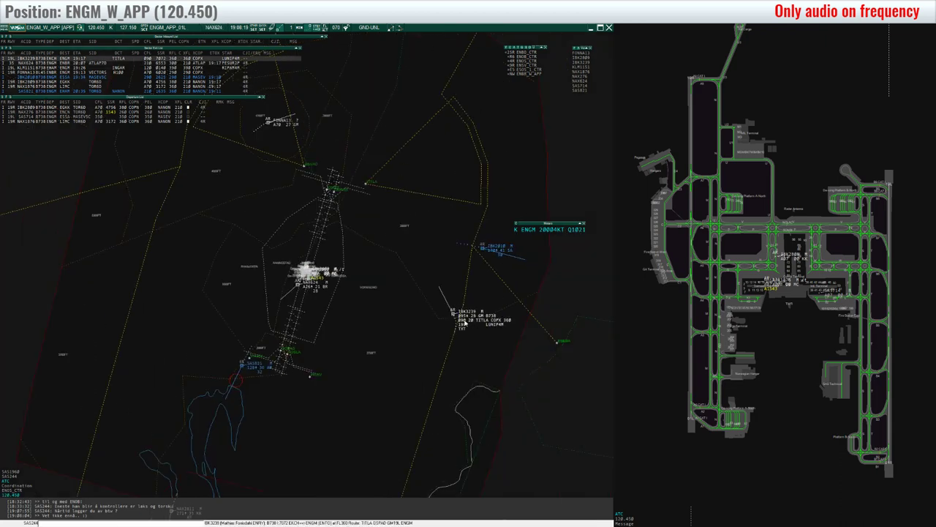
pyautogui.click(466, 322)
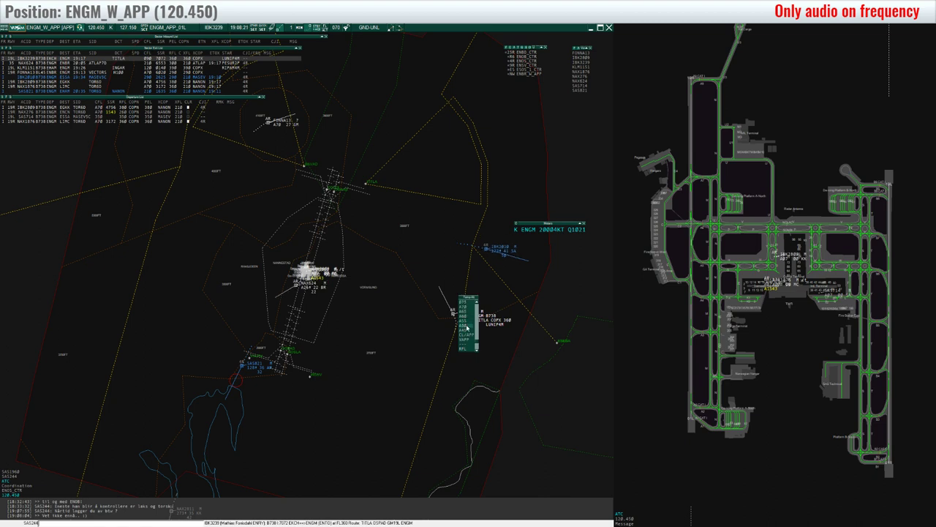
pyautogui.click(466, 328)
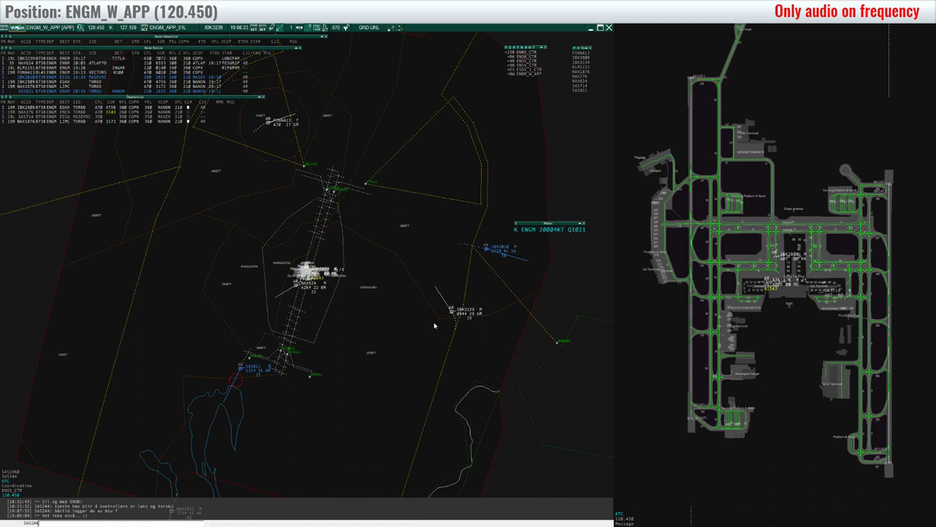
pyautogui.moveTo(463, 316)
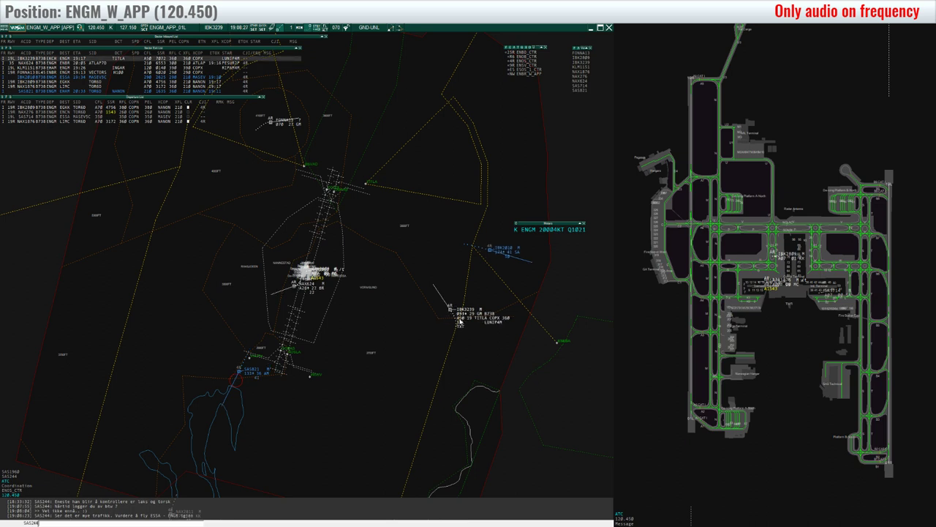
# - Send NAX1876 the text message "push and start approved, QNH 1021" on frequency 120.450
pyautogui.scroll(-2, 115, 429)
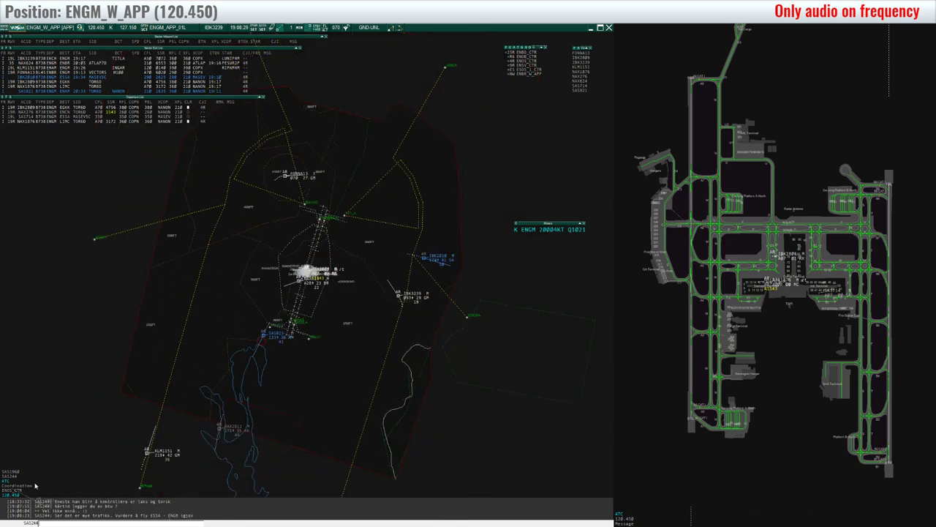
pyautogui.click(11, 494)
pyautogui.scroll(5, 138, 360)
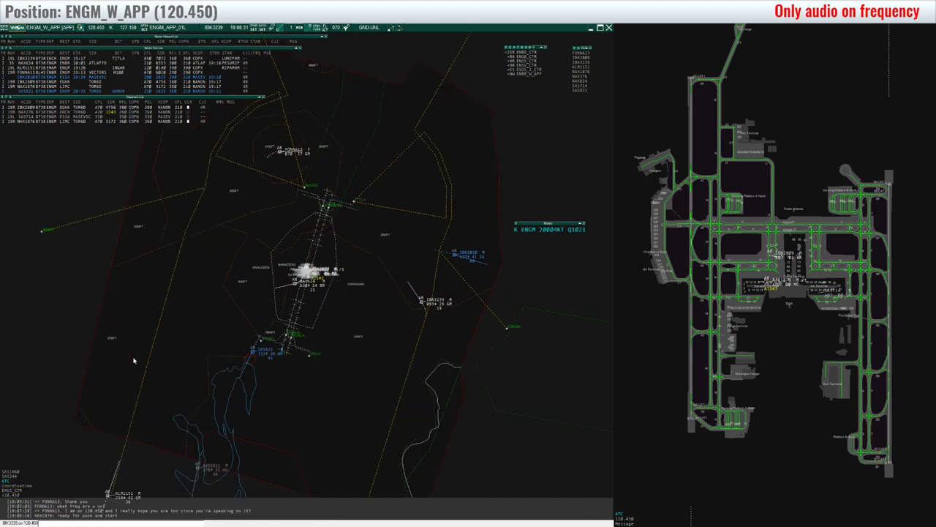
pyautogui.scroll(4, 143, 359)
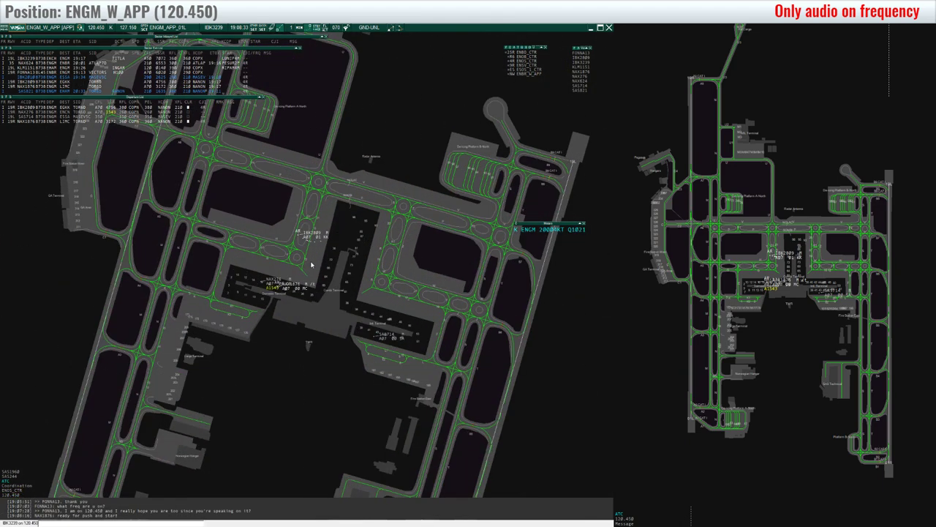
pyautogui.click(295, 286)
pyautogui.click(295, 286)
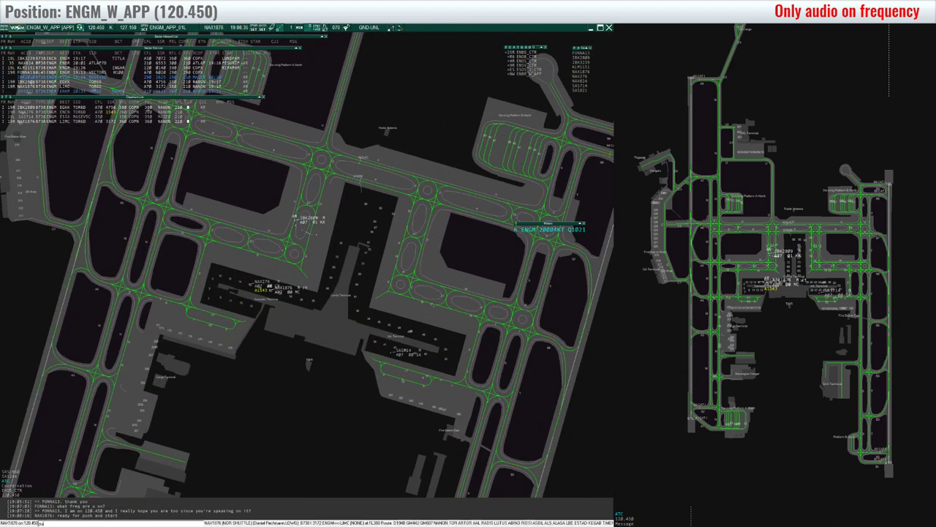
pyautogui.write('rt approved, QNH 101')
pyautogui.press('Return')
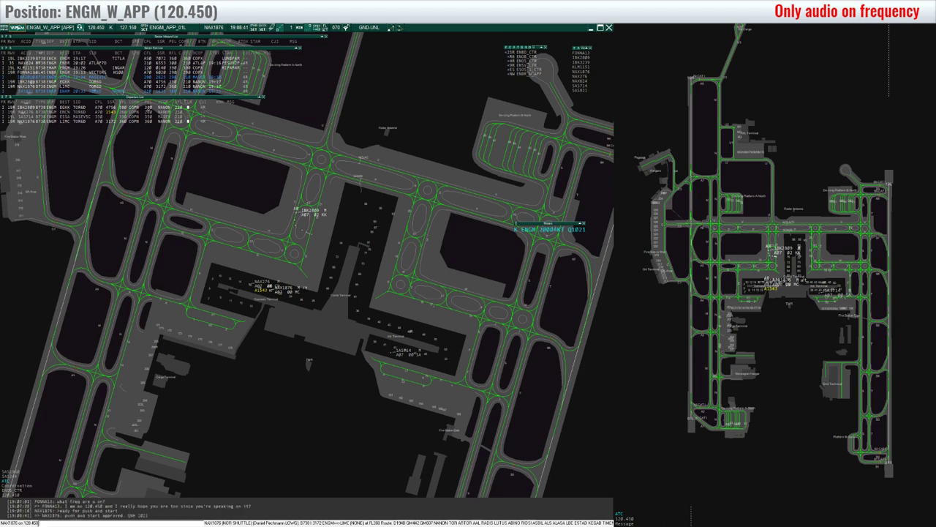
# - Assume departure NAX276 parked at the ENGM terminal
pyautogui.scroll(-6, 260, 275)
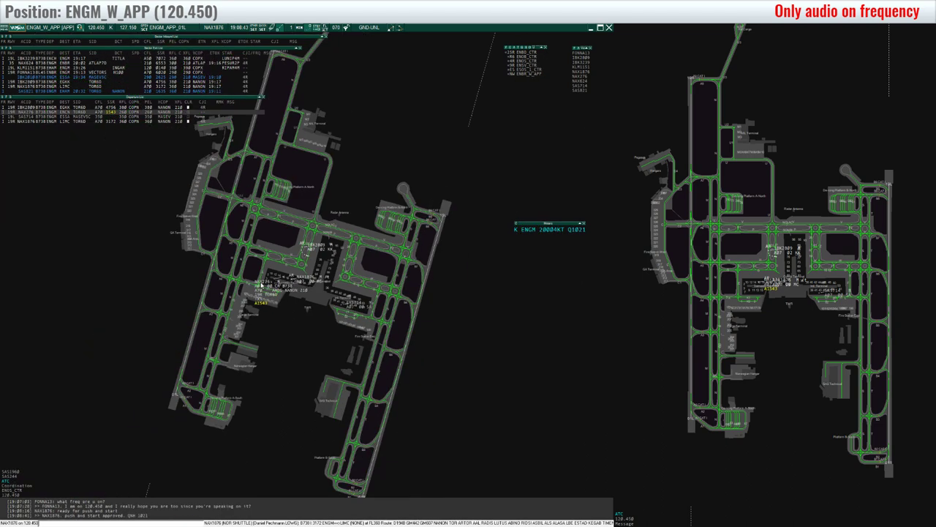
pyautogui.scroll(-3, 261, 286)
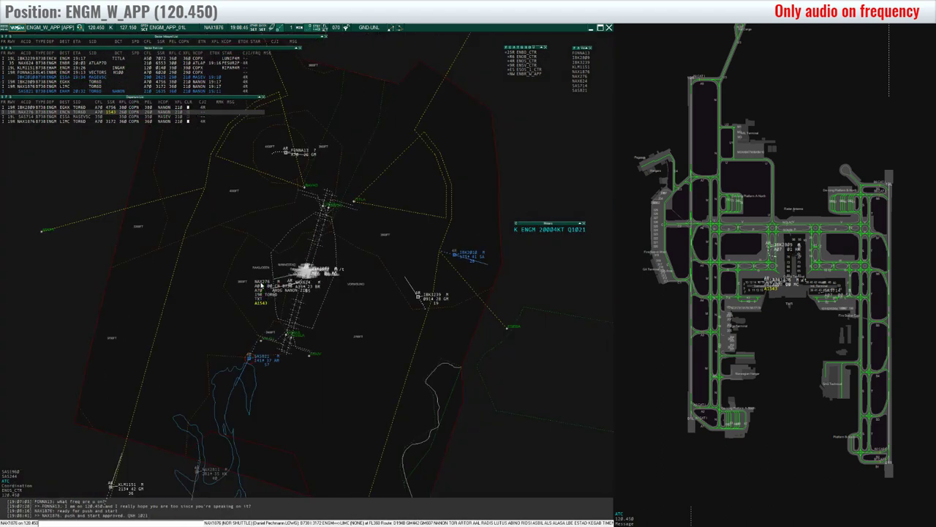
pyautogui.scroll(10, 261, 285)
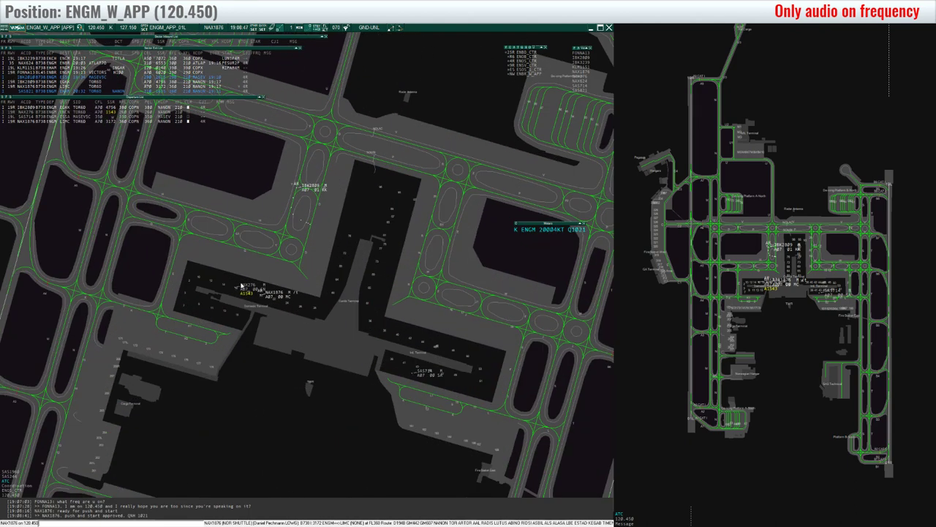
pyautogui.click(244, 285)
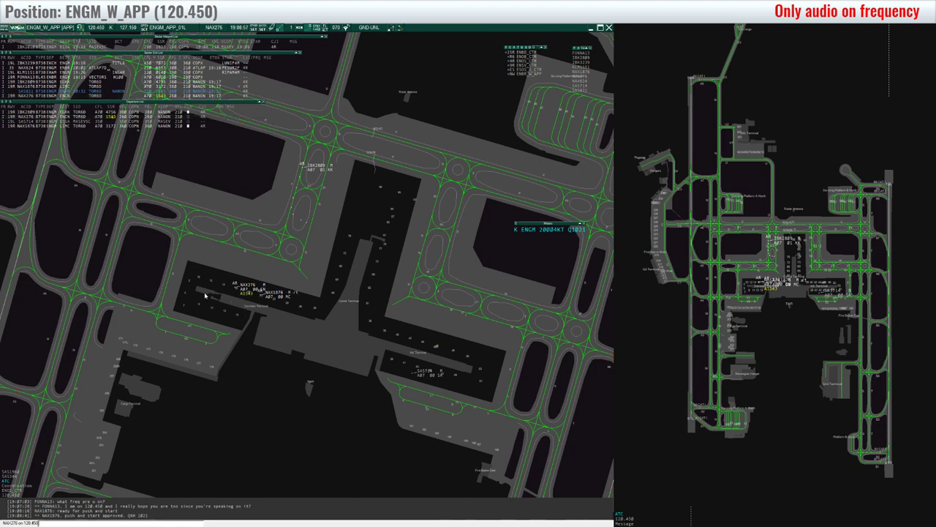
# - Set the ground status of NAX1876 to PUSH in the departure list
pyautogui.scroll(-2, 187, 322)
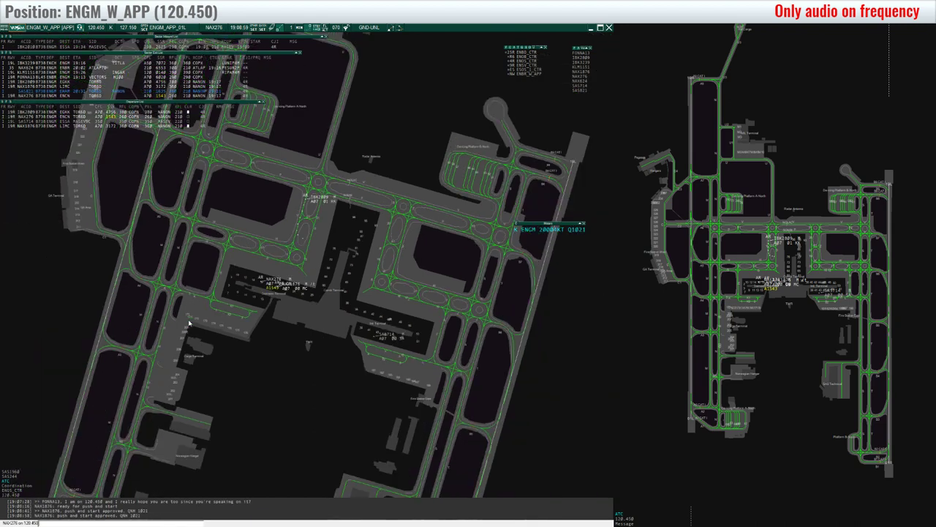
pyautogui.click(219, 126)
pyautogui.click(219, 130)
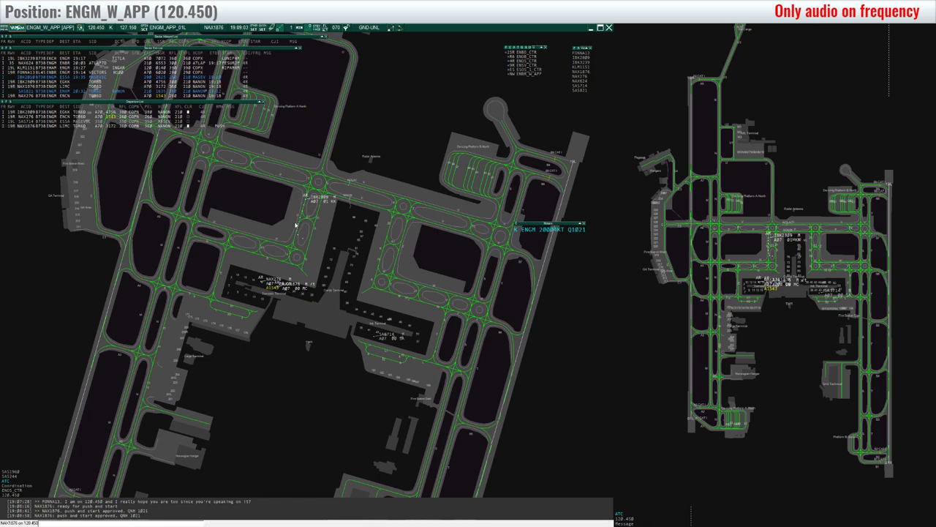
pyautogui.moveTo(270, 285)
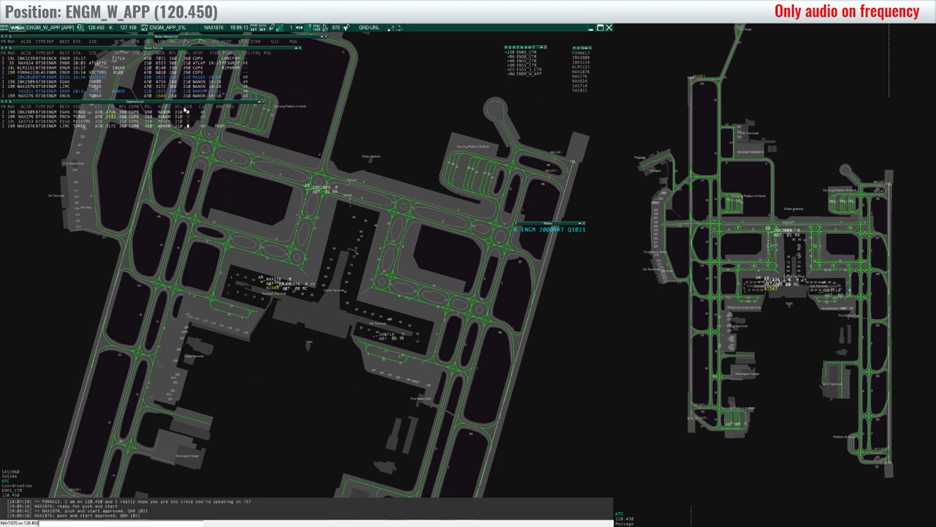
# - Measure the bearing from FONNA13 to a point southeast of it, east of the runway centrelines
pyautogui.scroll(-5, 177, 189)
pyautogui.scroll(-4, 178, 189)
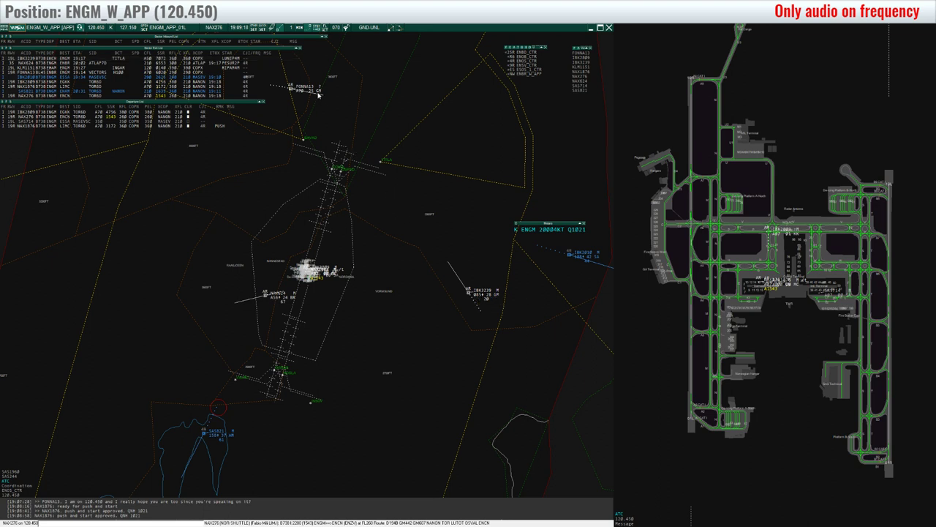
pyautogui.moveTo(490, 310)
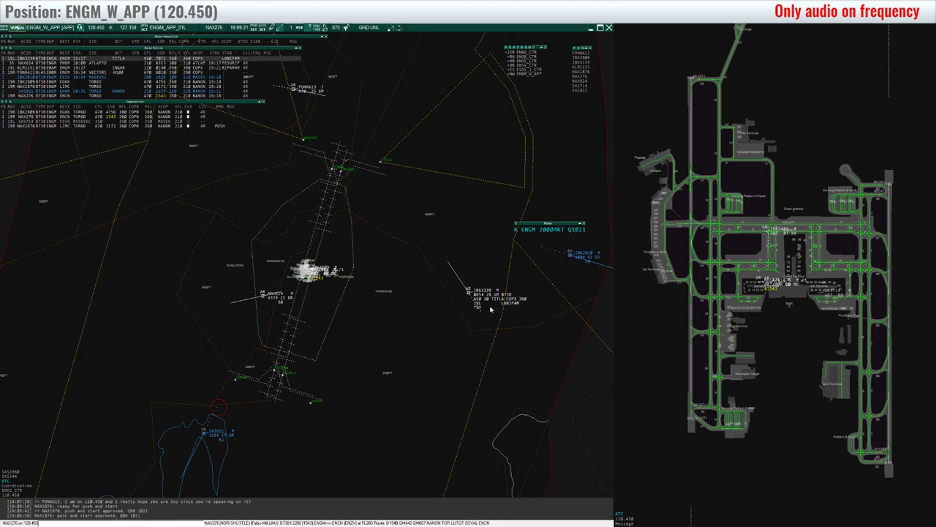
pyautogui.moveTo(403, 107); pyautogui.dragTo(404, 127)
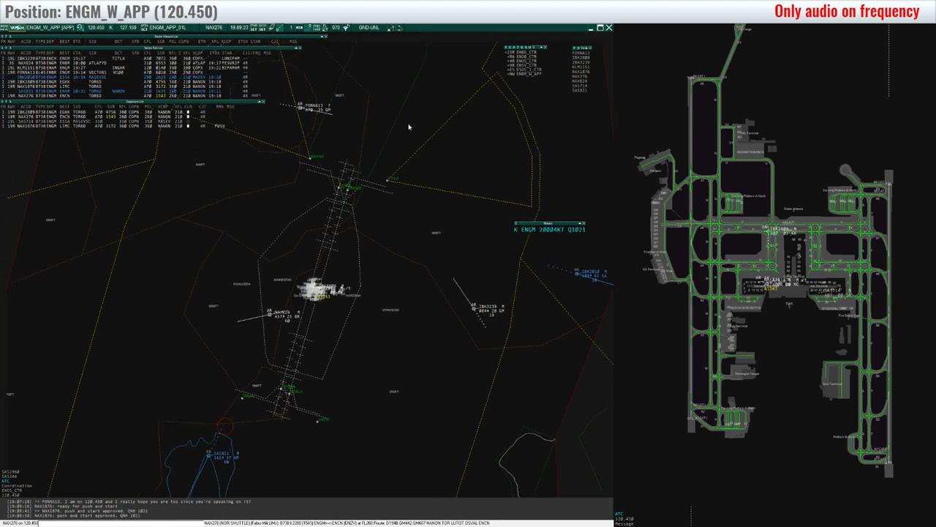
pyautogui.doubleClick(302, 109)
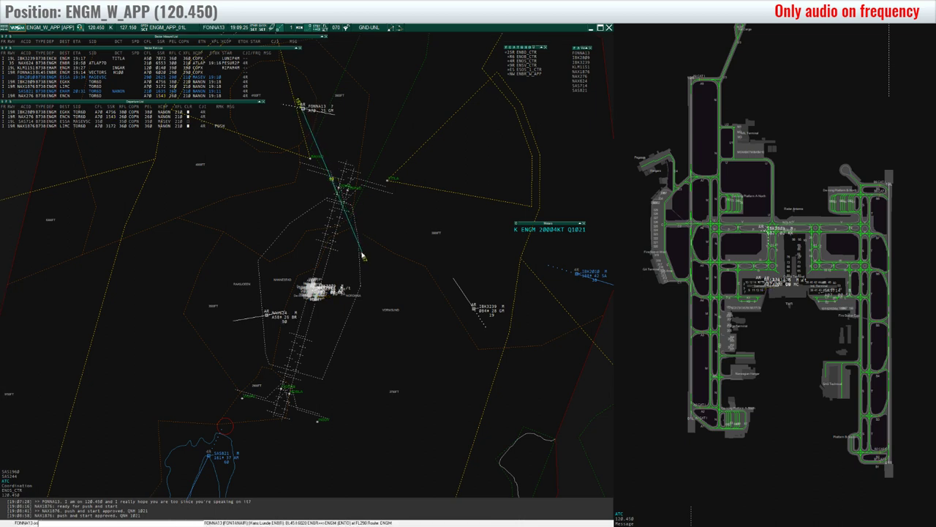
pyautogui.moveTo(366, 256); pyautogui.dragTo(379, 246)
# - Clear FONNA13 to altitude A50 and assign it heading 150
pyautogui.click(317, 115)
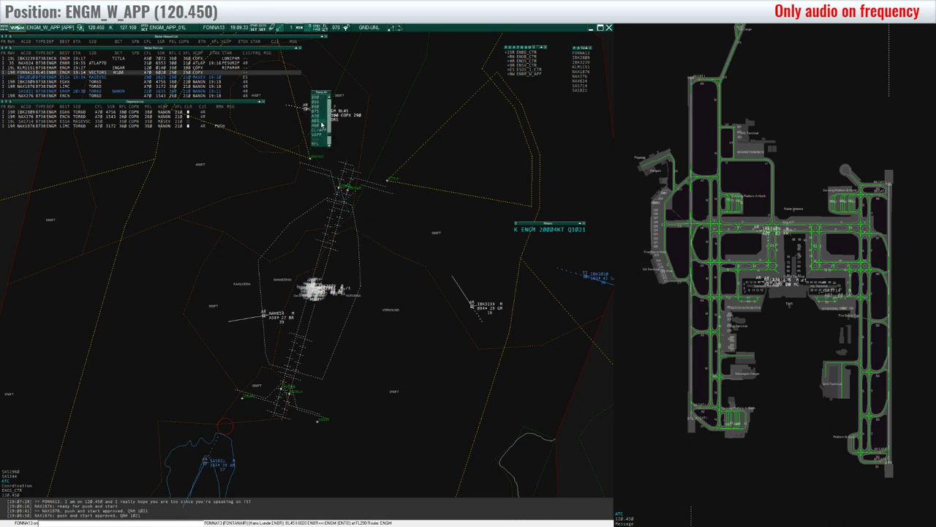
pyautogui.click(320, 126)
pyautogui.click(337, 115)
pyautogui.scroll(1, 335, 117)
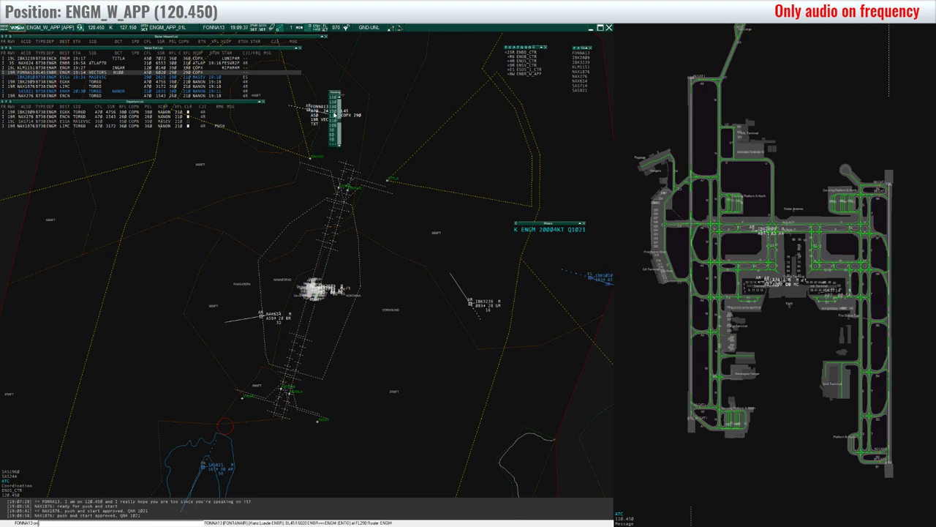
pyautogui.click(333, 102)
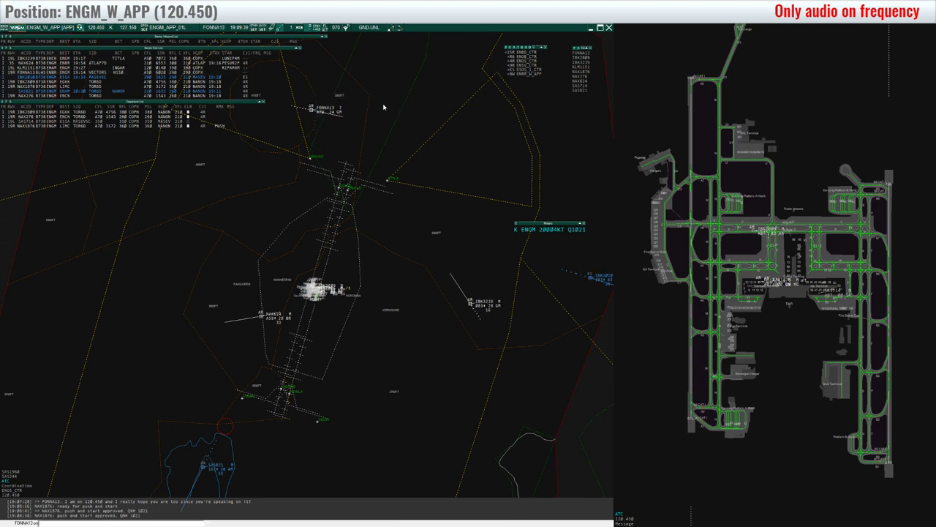
# - Display the planned route of NAX624 and set a direct routing to ATLAP
pyautogui.moveTo(271, 319)
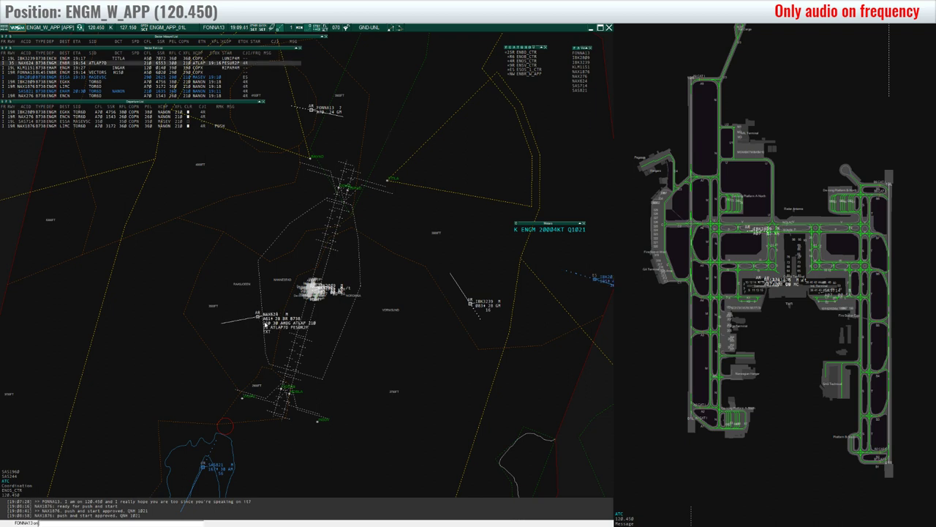
pyautogui.click(287, 320)
pyautogui.scroll(-1, 286, 320)
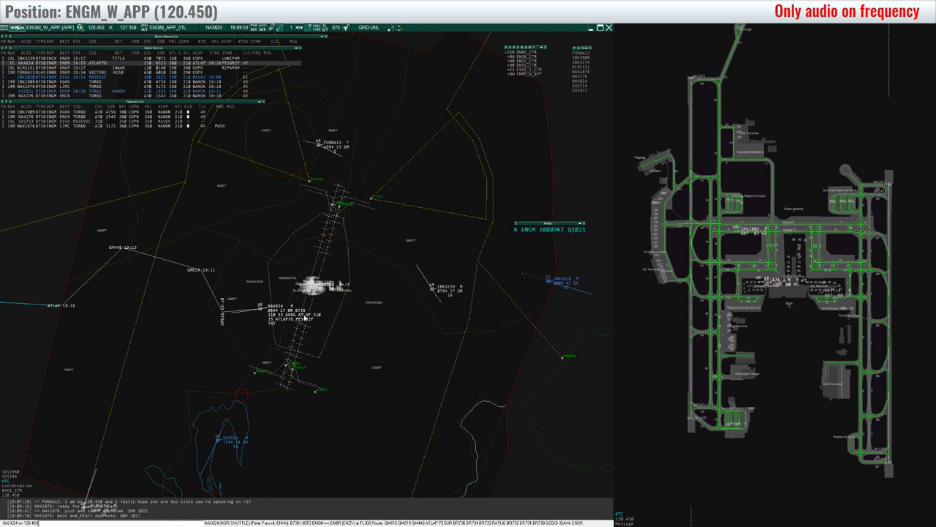
pyautogui.click(305, 317)
pyautogui.click(309, 332)
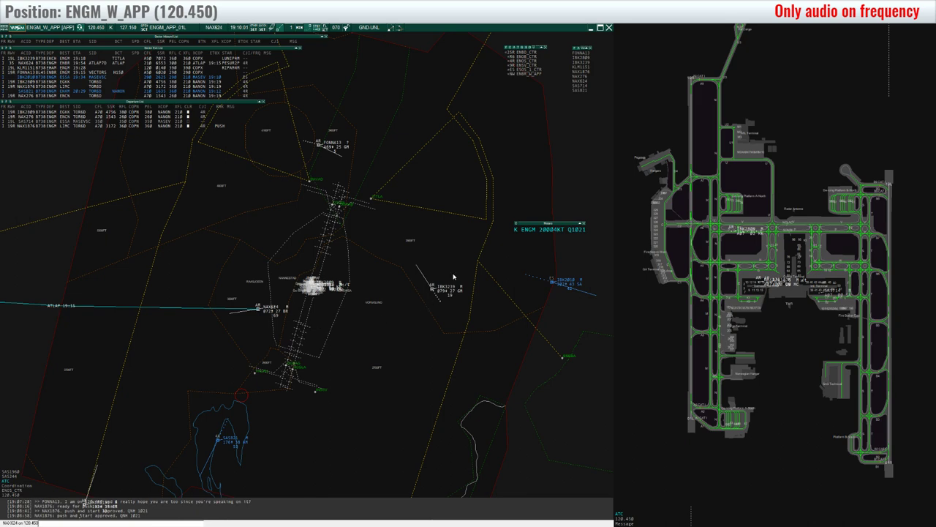
pyautogui.scroll(-3, 433, 196)
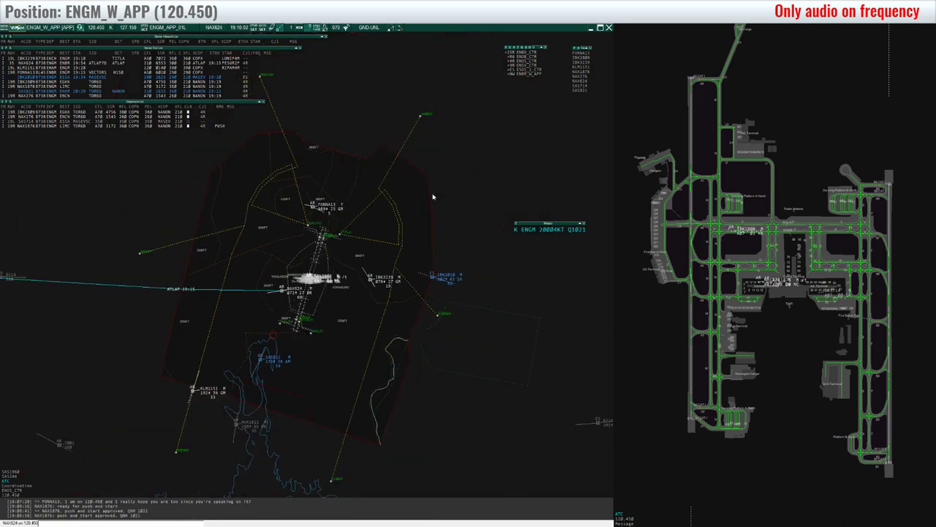
# - Reply "kommer nå" in the chat with ENOS_CTR and return to the 120.450 frequency chat
pyautogui.scroll(1, 433, 197)
pyautogui.scroll(-1, 432, 196)
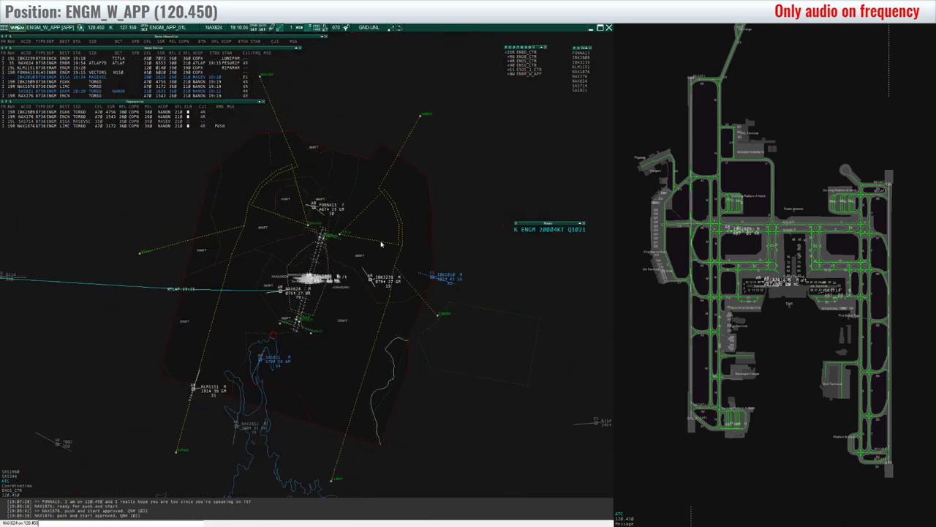
pyautogui.moveTo(215, 386)
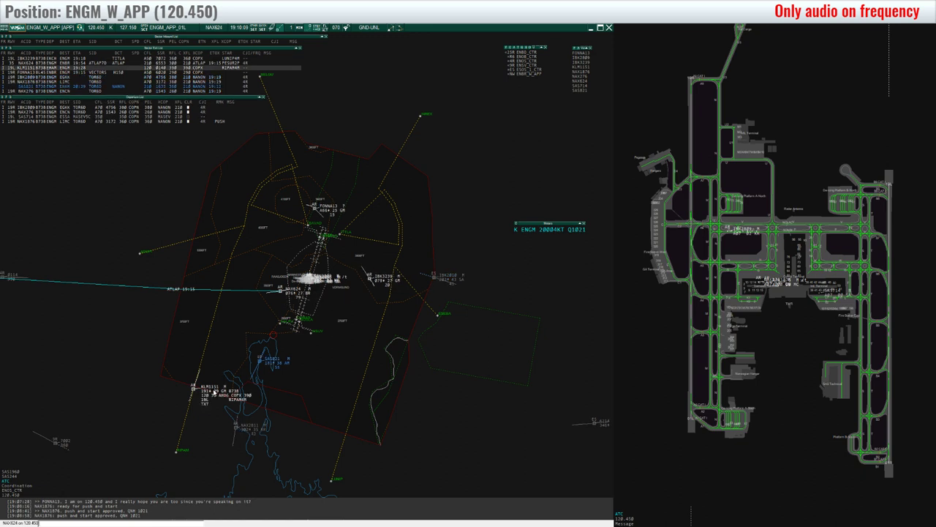
pyautogui.click(16, 491)
pyautogui.write('so')
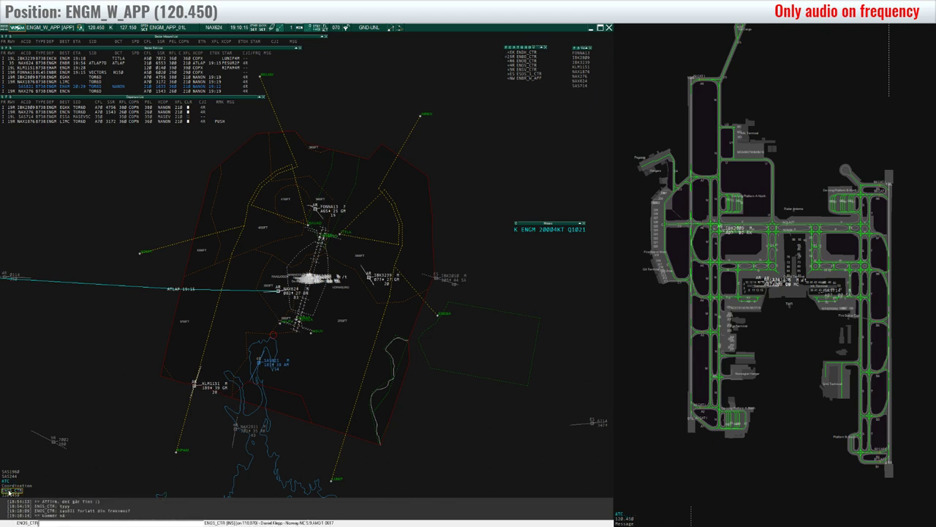
pyautogui.click(10, 495)
# - Assume SAS714 in the departure list and show the airport's stands and taxiways on the radar
pyautogui.scroll(10, 146, 241)
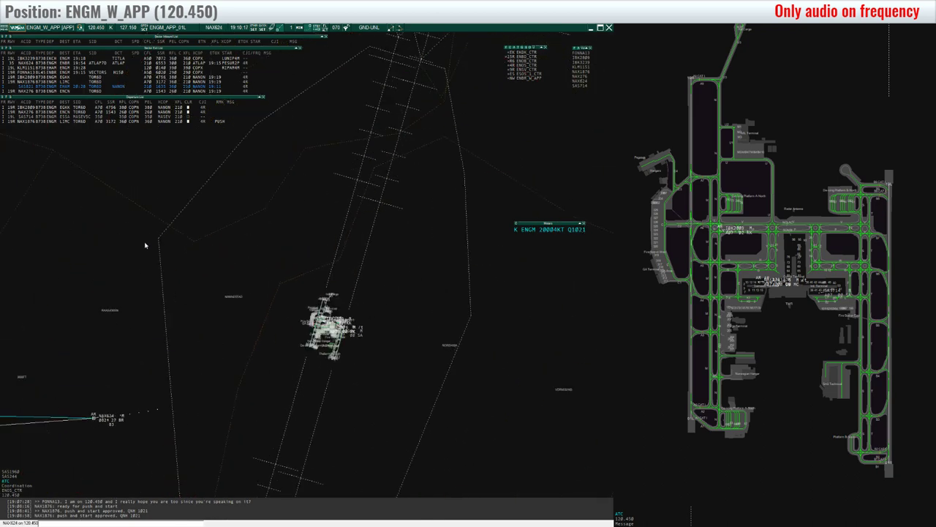
pyautogui.scroll(-3, 143, 249)
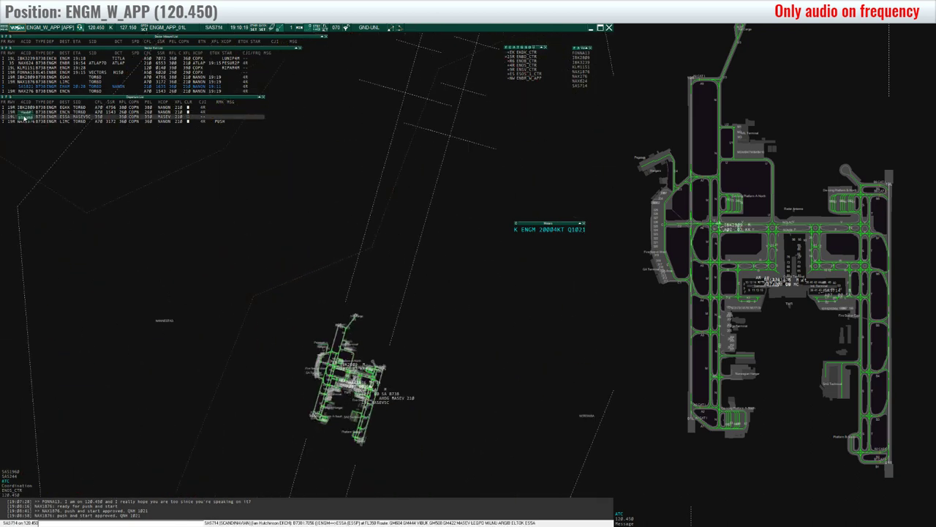
pyautogui.click(25, 122)
pyautogui.scroll(10, 192, 345)
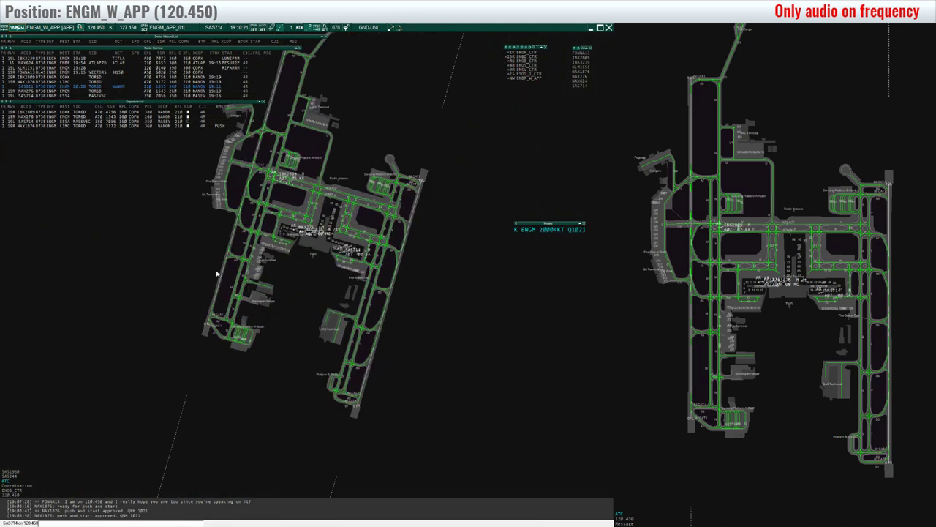
pyautogui.moveTo(307, 249); pyautogui.dragTo(293, 316)
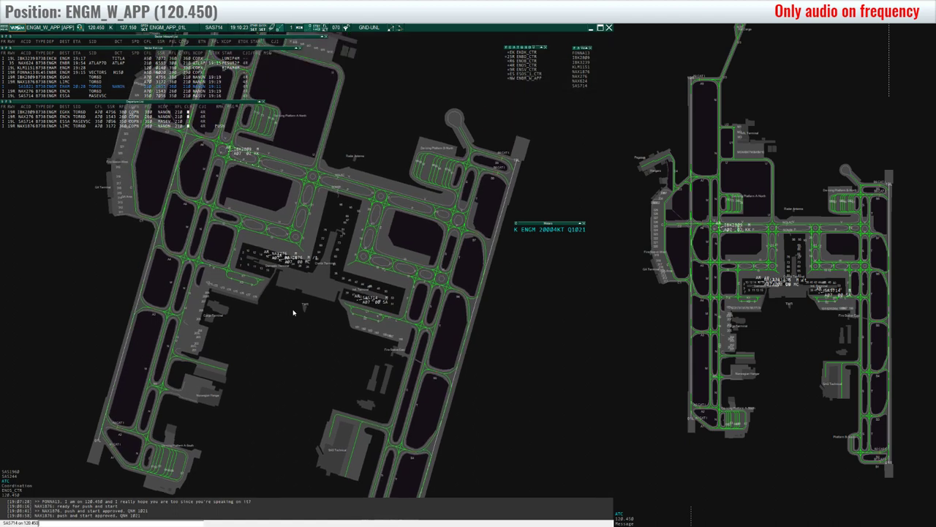
# - Assign SAS714 a squawk code and set its cleared altitude to A70
pyautogui.click(108, 122)
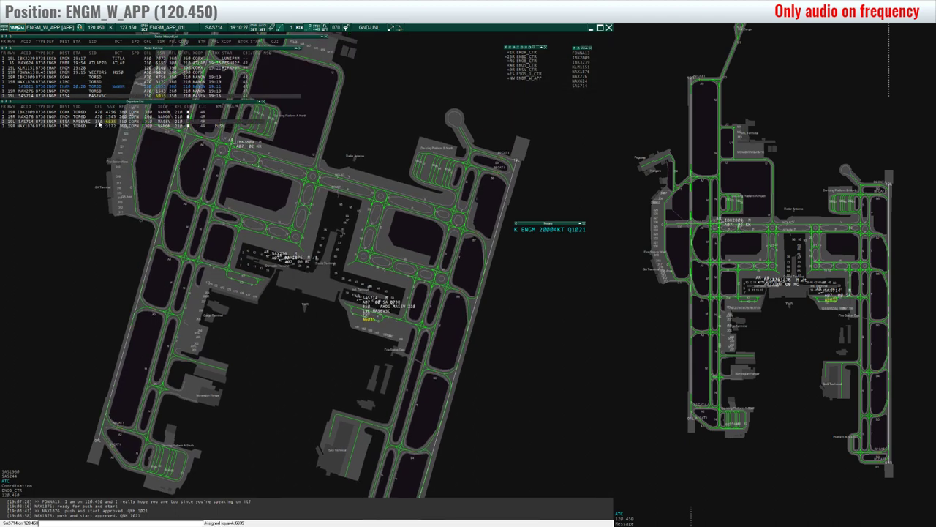
pyautogui.click(101, 122)
pyautogui.click(101, 109)
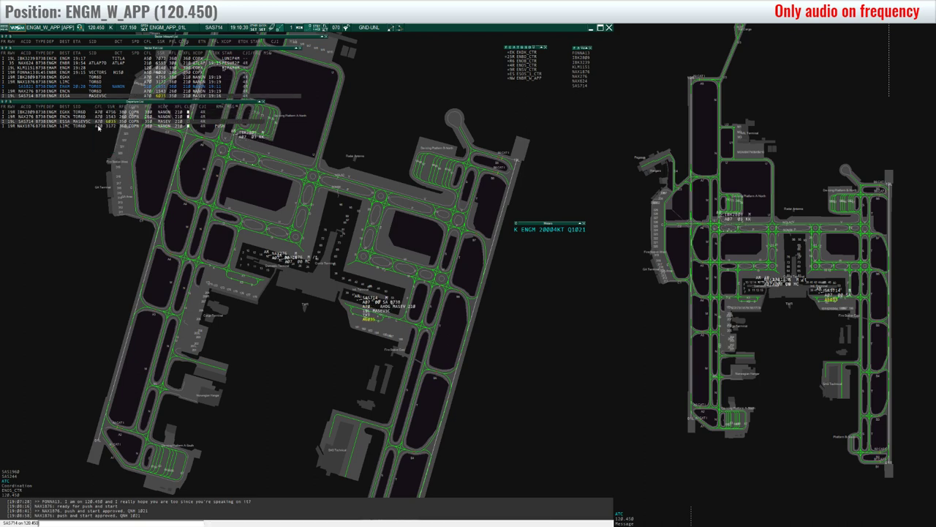
# - Hide the displayed route of NAX624 on the radar
pyautogui.scroll(-5, 51, 197)
pyautogui.scroll(-5, 53, 195)
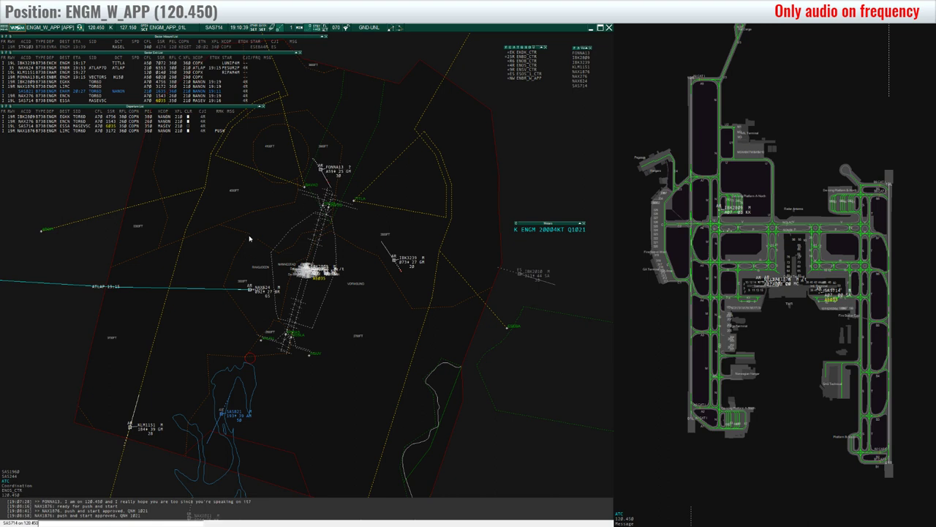
pyautogui.click(142, 435)
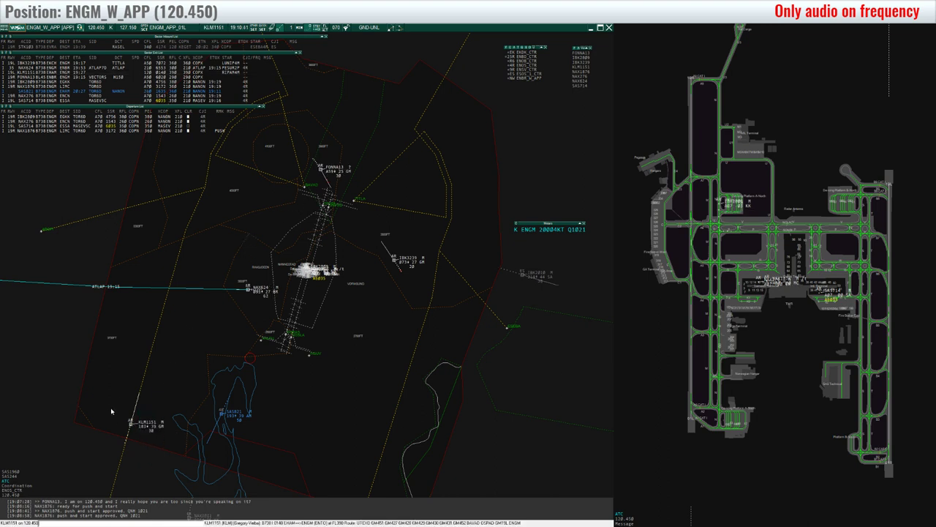
pyautogui.moveTo(257, 290)
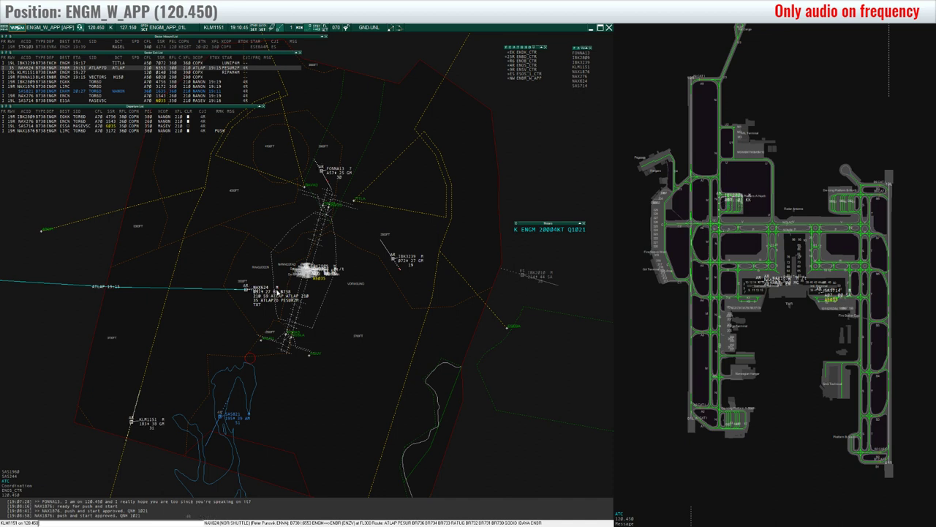
pyautogui.click(278, 290)
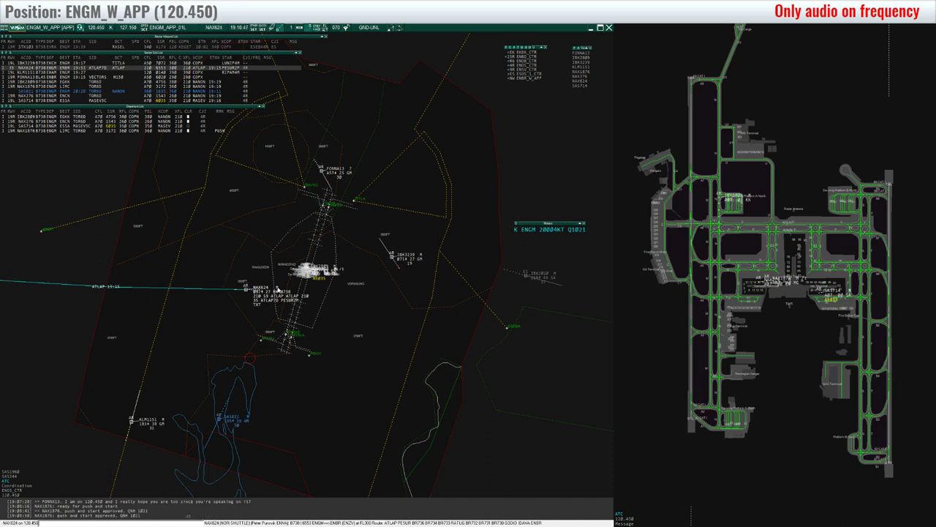
pyautogui.rightClick(275, 292)
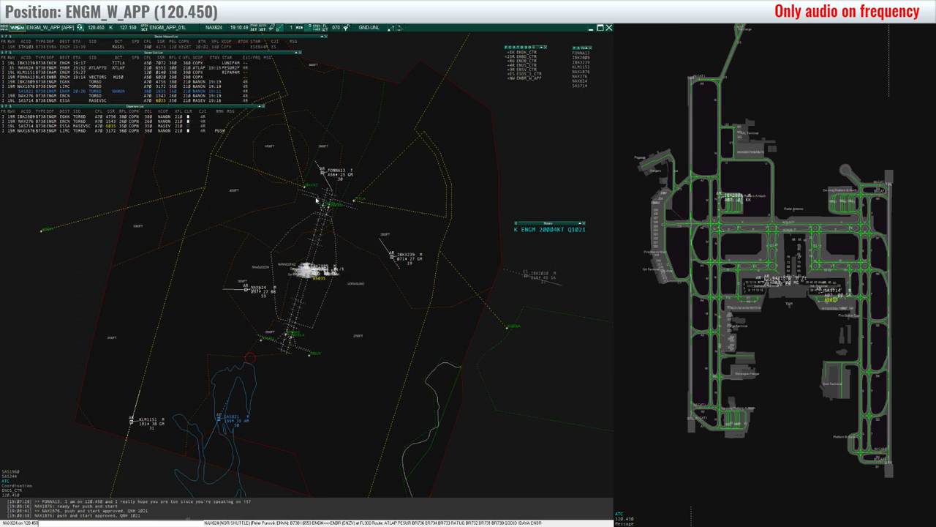
# - Measure the bearing from FONNA13 to a point due south of it, near the airport
pyautogui.moveTo(323, 173); pyautogui.dragTo(322, 265)
pyautogui.scroll(2, 277, 193)
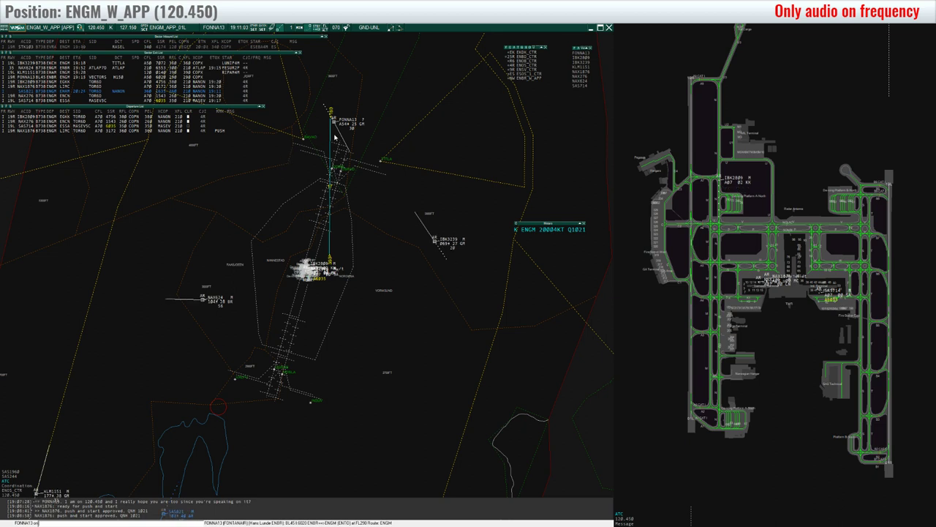
pyautogui.moveTo(335, 130)
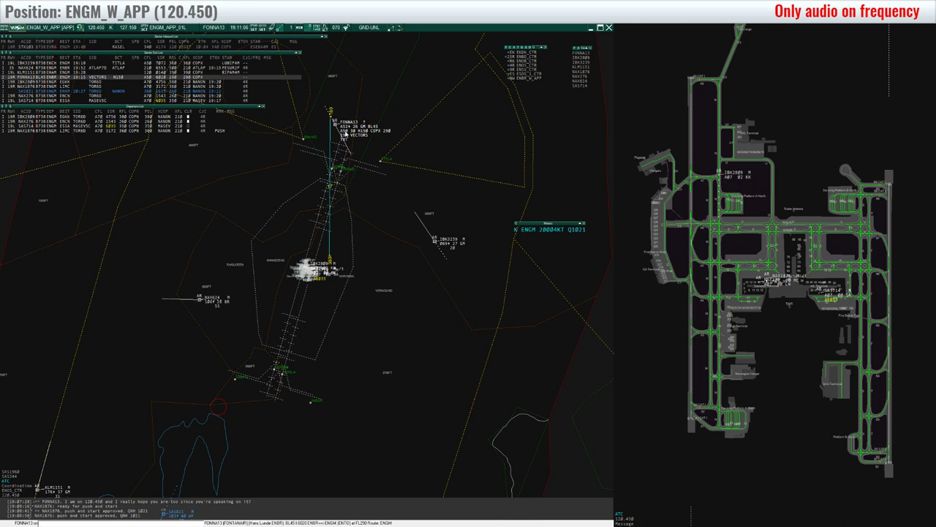
# - Clear FONNA13 for the approach and assign it heading 180
pyautogui.click(346, 134)
pyautogui.click(351, 146)
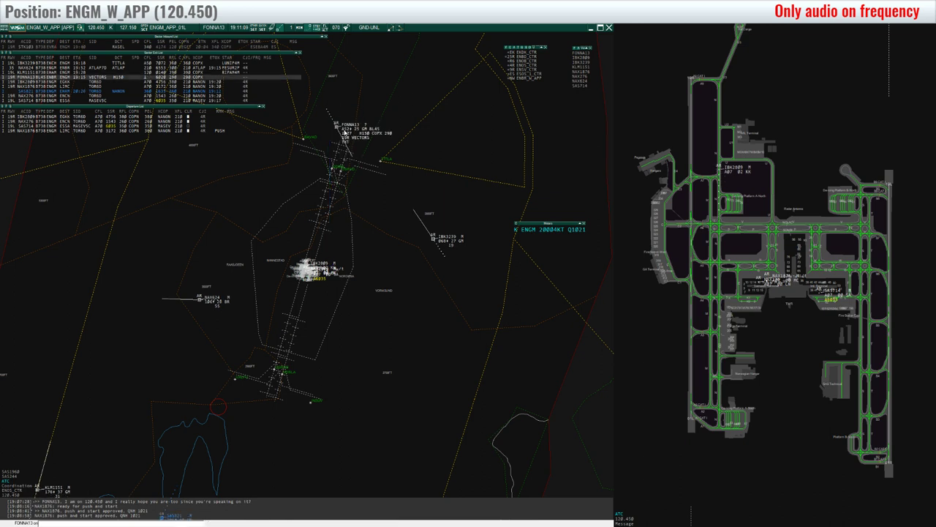
pyautogui.click(367, 127)
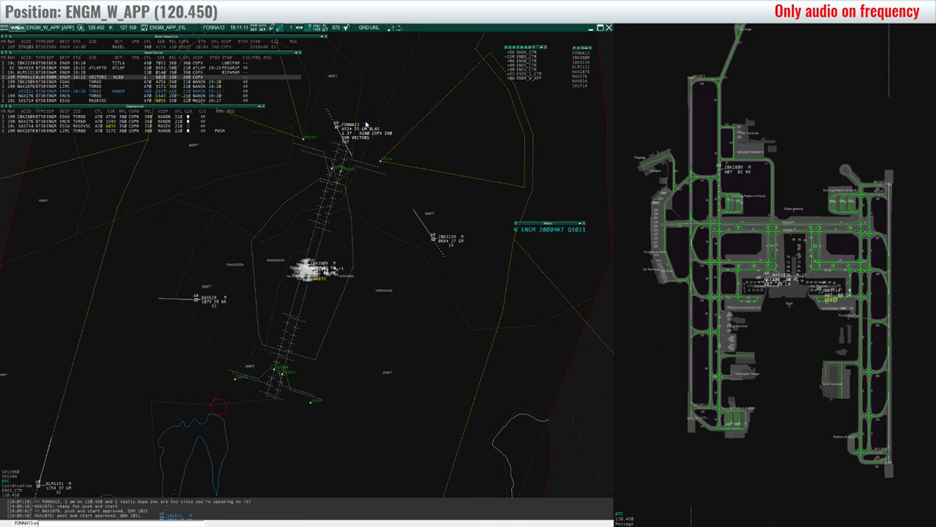
pyautogui.click(367, 128)
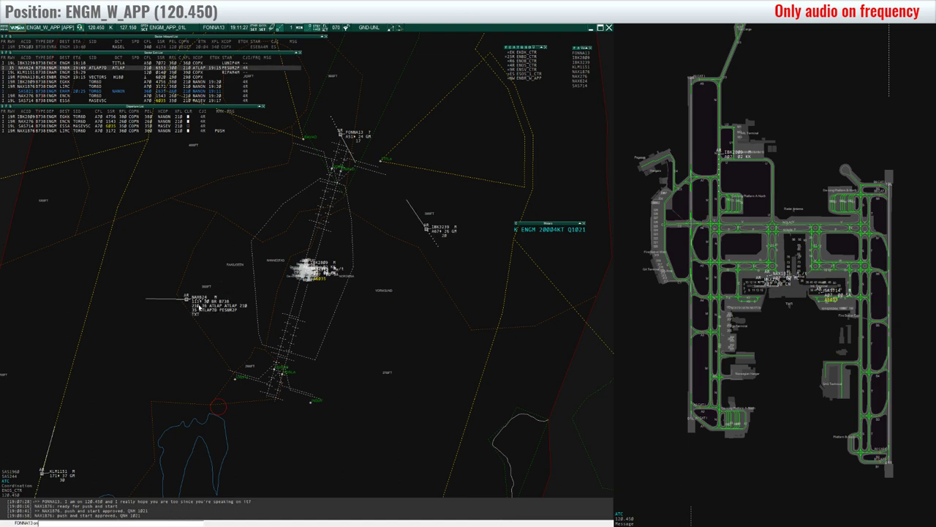
# - Transfer NAX624 to the next controller on 118.87 and display its planned route
pyautogui.click(200, 298)
pyautogui.click(201, 299)
pyautogui.scroll(-3, 237, 255)
pyautogui.scroll(-2, 236, 255)
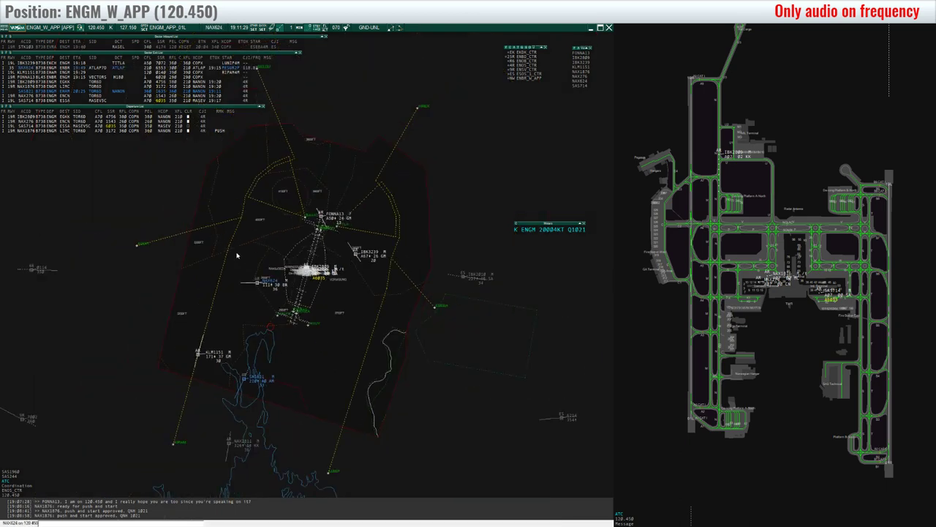
pyautogui.moveTo(236, 255); pyautogui.dragTo(252, 254)
pyautogui.scroll(1, 252, 253)
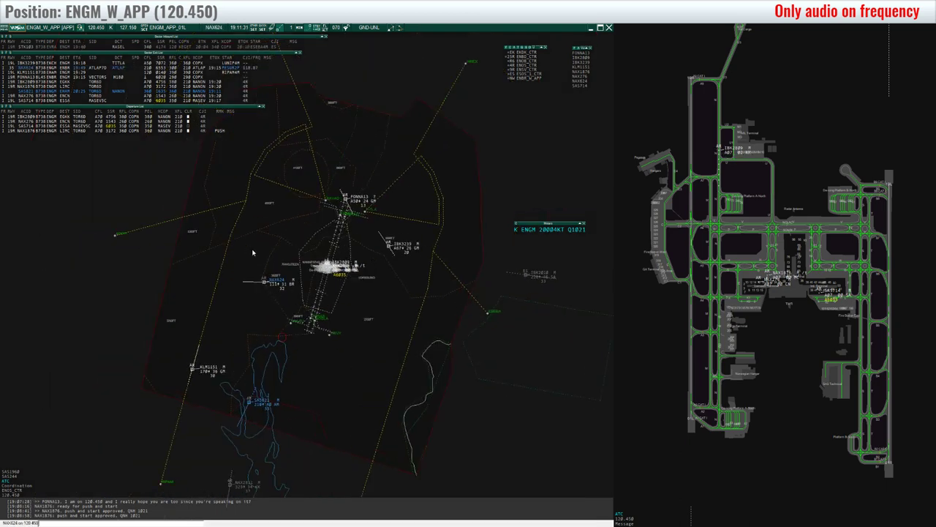
pyautogui.rightClick(294, 280)
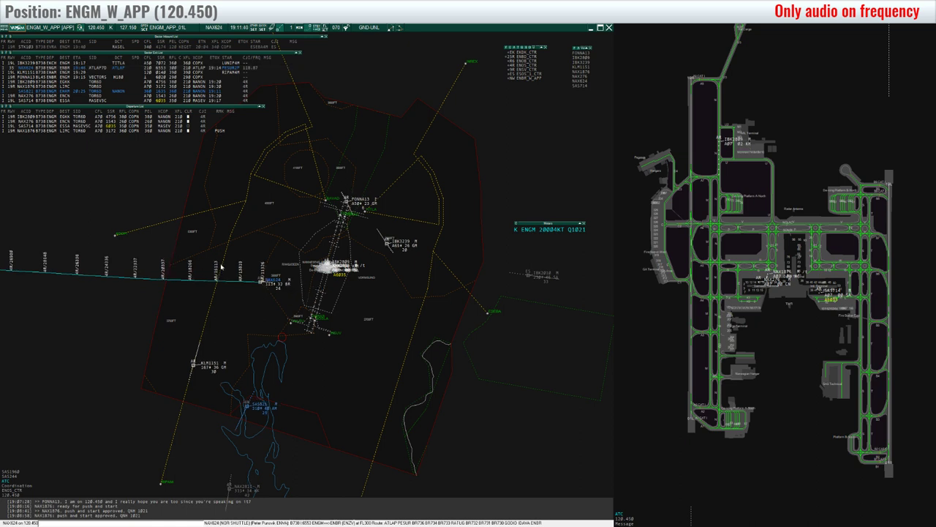
pyautogui.moveTo(286, 281)
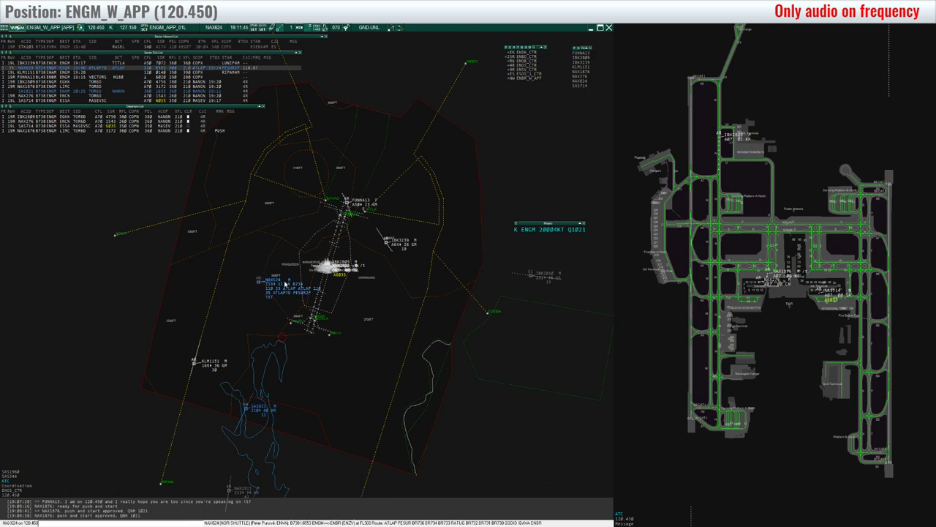
pyautogui.click(288, 280)
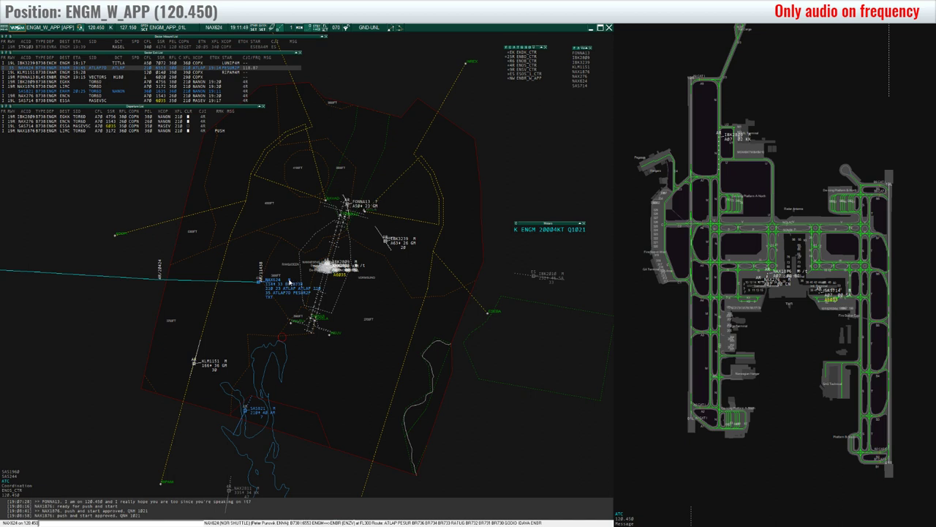
# - Display the planned route of KLM1151, and hide the routes of both KLM1151 and NAX624
pyautogui.click(217, 362)
pyautogui.click(223, 362)
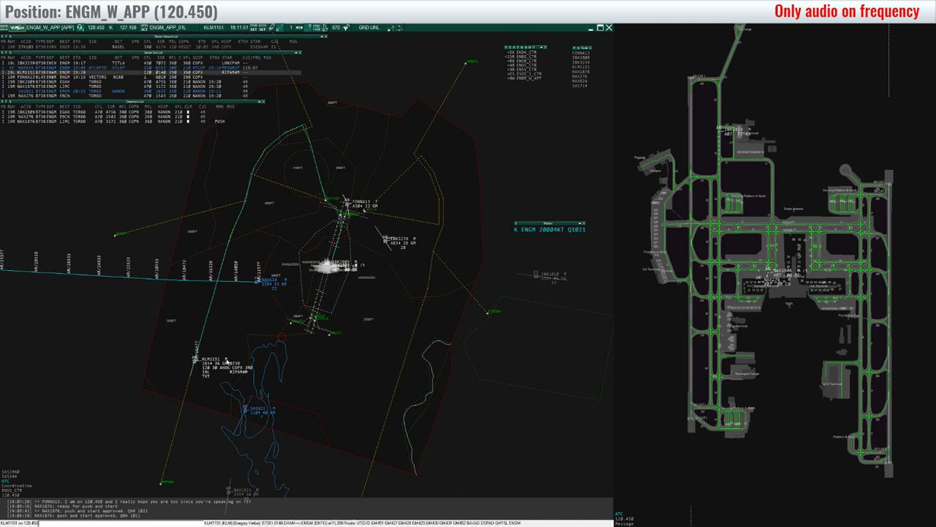
pyautogui.click(227, 359)
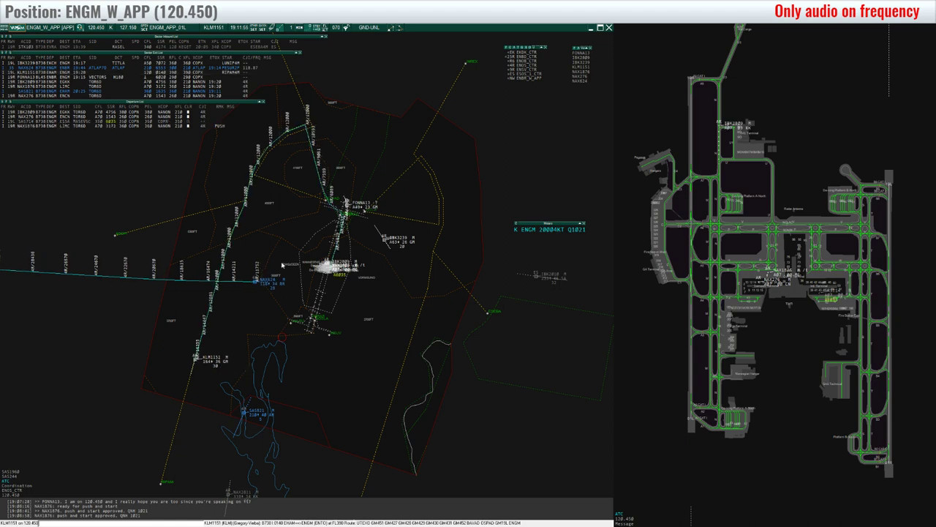
pyautogui.scroll(5, 298, 239)
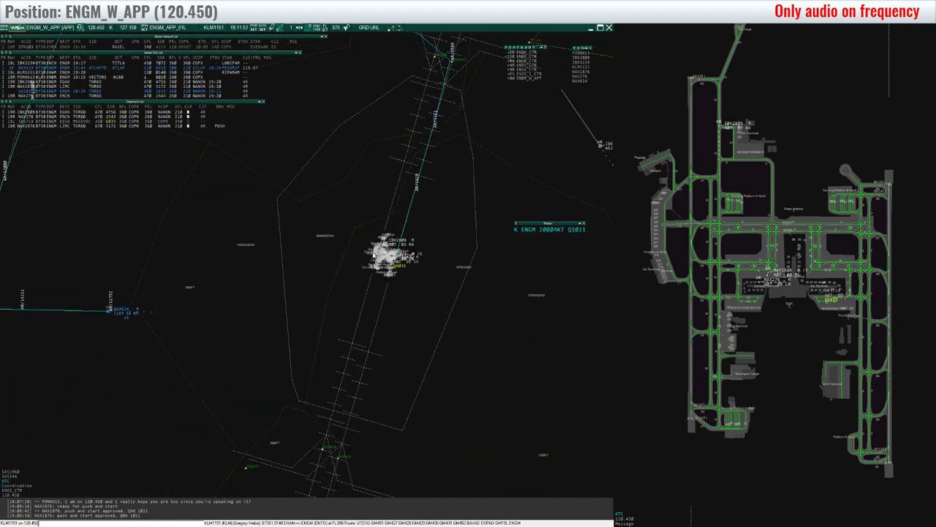
pyautogui.scroll(-5, 249, 260)
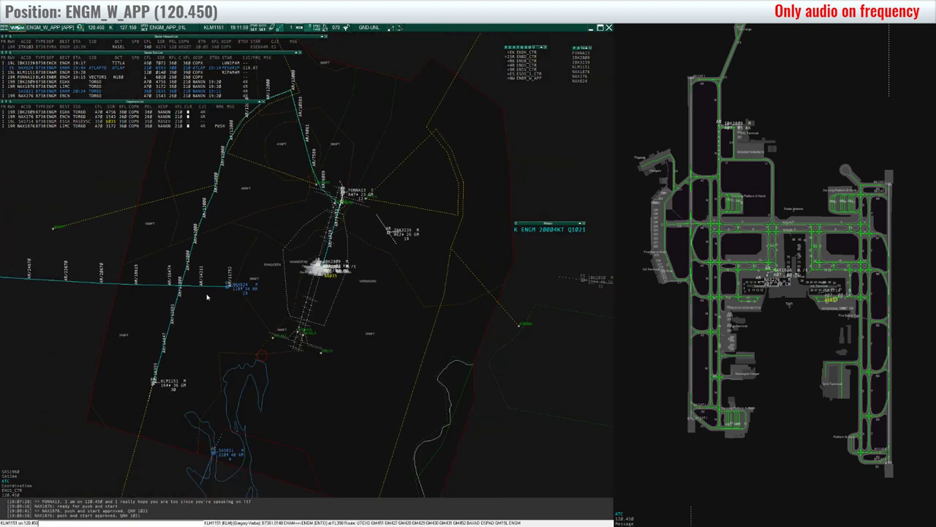
pyautogui.click(185, 383)
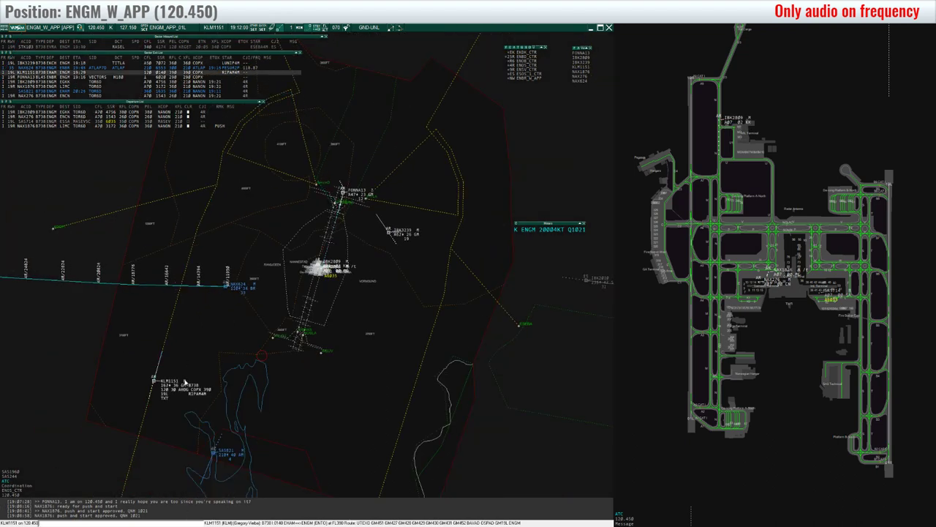
pyautogui.click(238, 285)
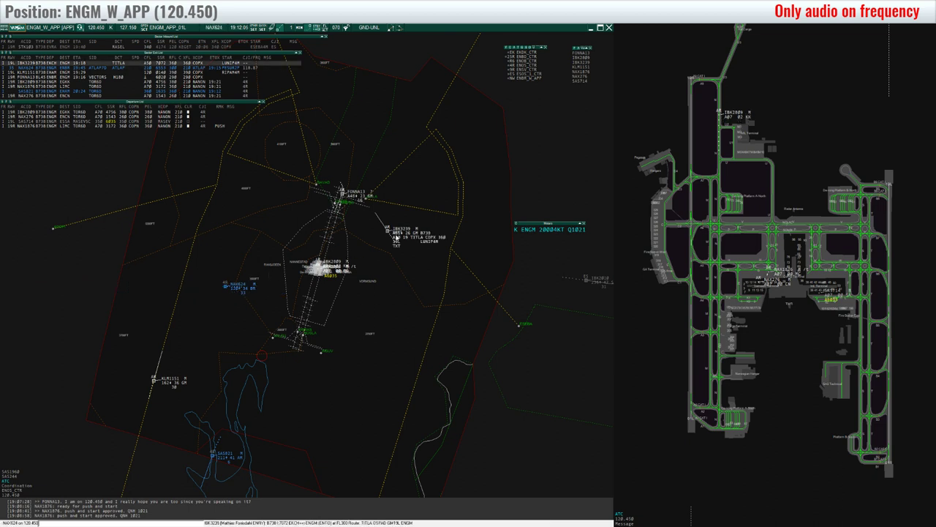
# - Clear IBK3239 for the approach and open the chat with ENOS_CTR
pyautogui.click(395, 234)
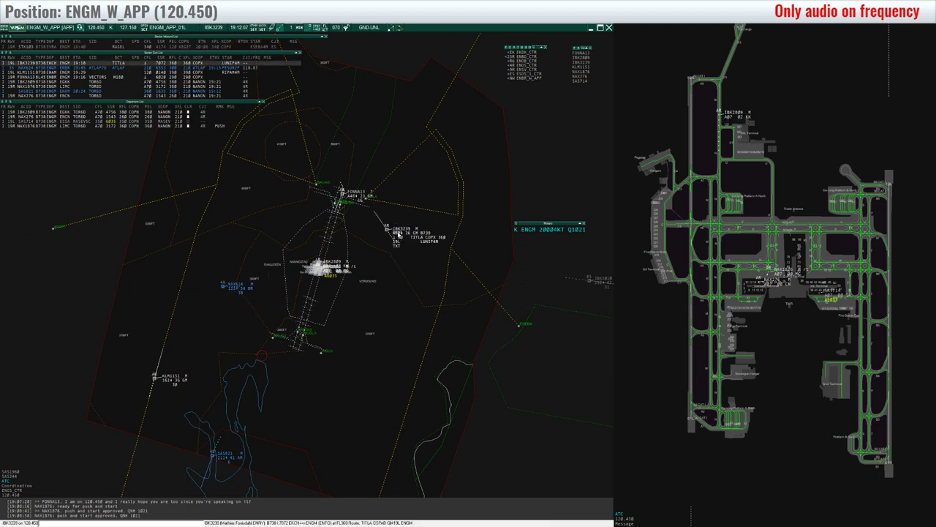
pyautogui.scroll(-4, 362, 176)
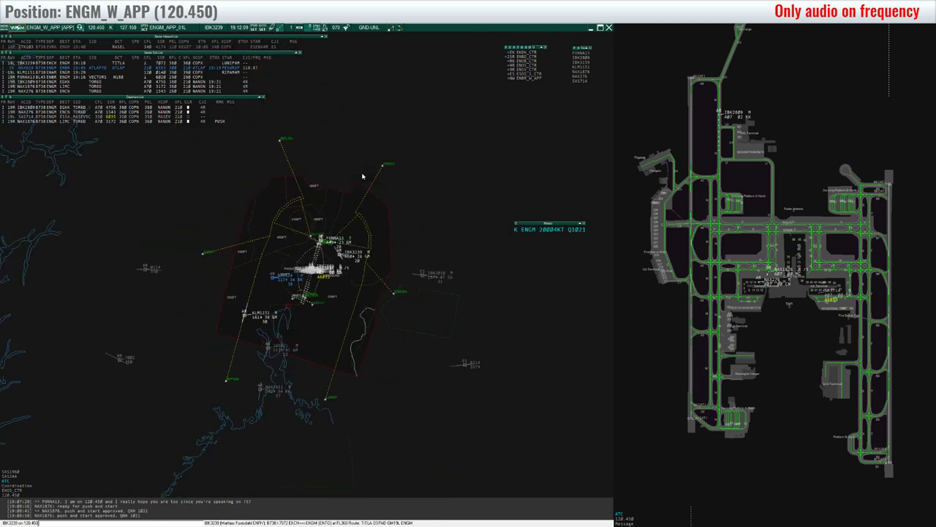
pyautogui.press('Up')
pyautogui.moveTo(330, 244)
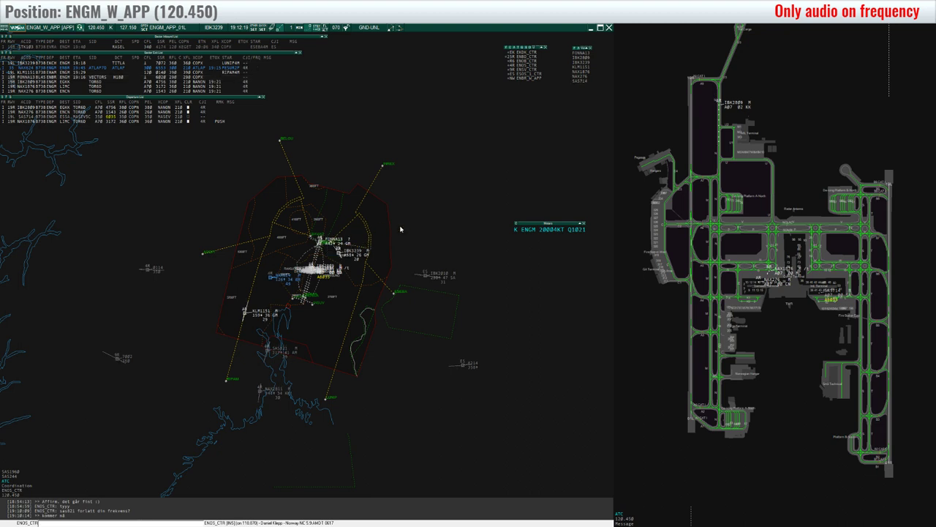
# - Send SAS714 the message "restart your vpilot please. :)" on frequency 120.450
pyautogui.scroll(4, 416, 225)
pyautogui.scroll(3, 311, 272)
pyautogui.scroll(4, 343, 270)
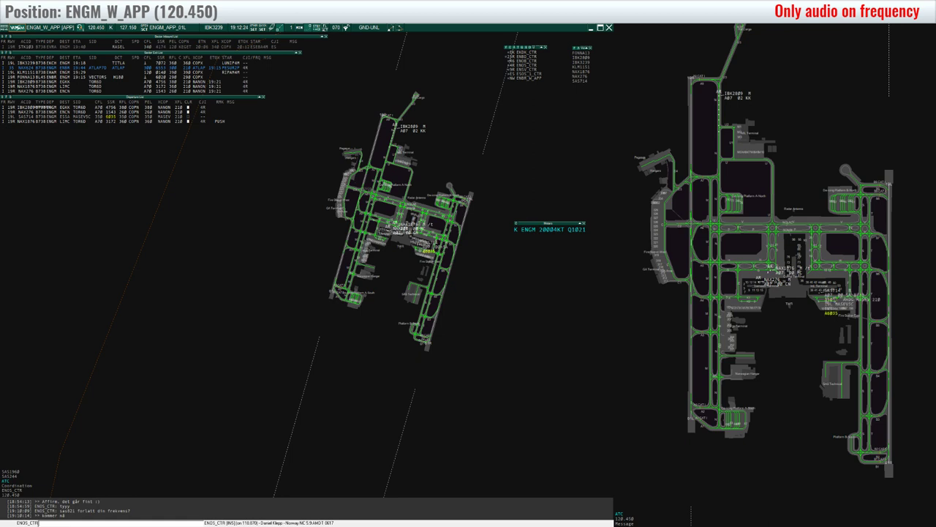
pyautogui.click(833, 296)
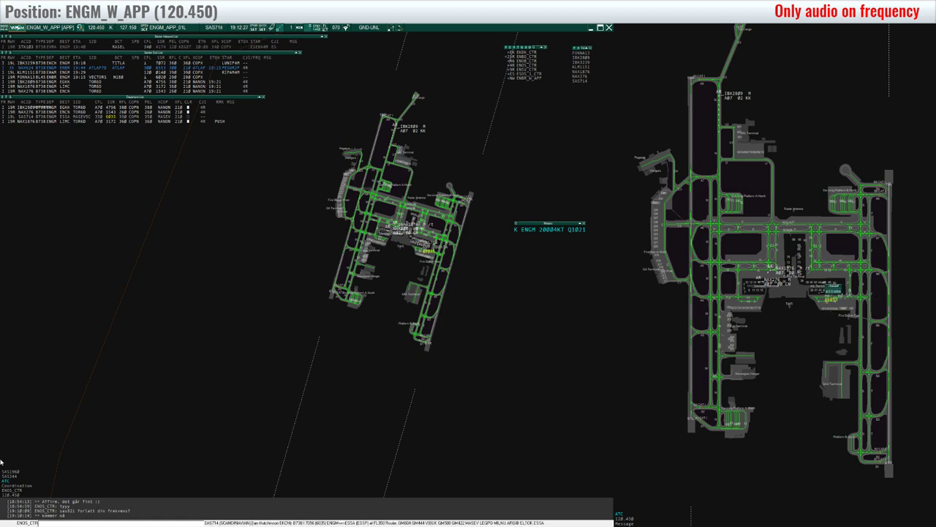
pyautogui.click(15, 492)
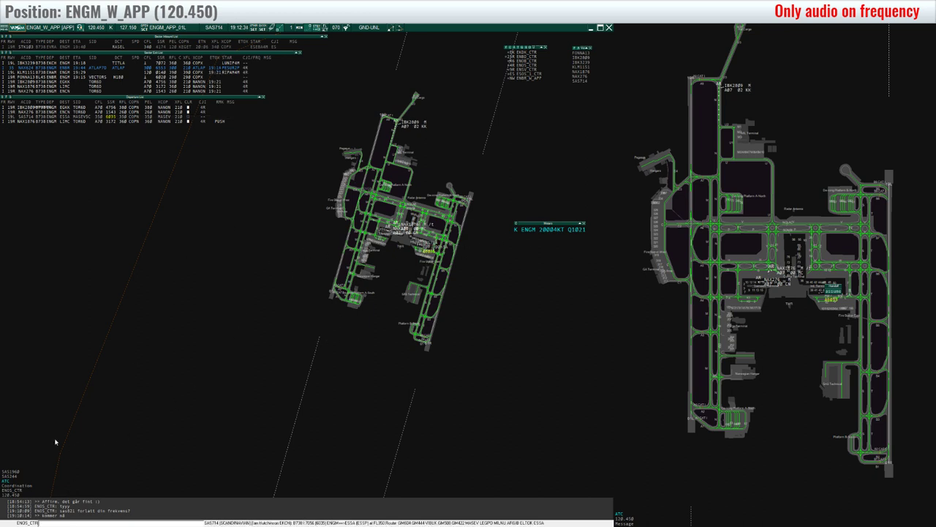
pyautogui.click(14, 495)
pyautogui.write('restart')
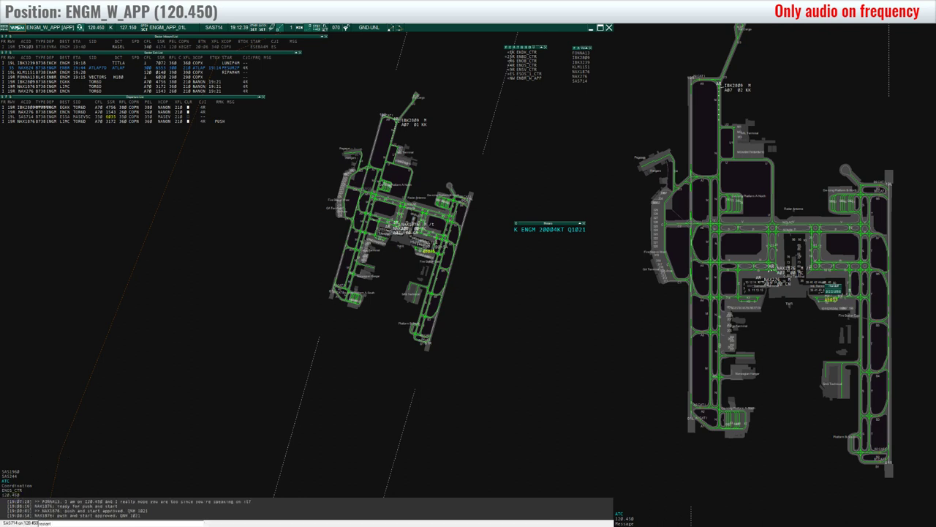
pyautogui.write(' your vpilot please. :)')
pyautogui.press('Return')
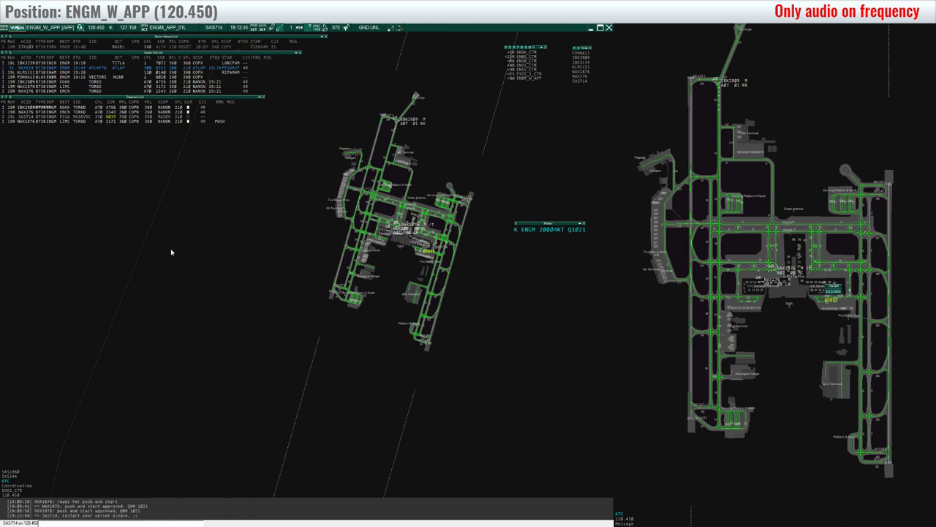
# - Examine the positions of FONNA13 and IBK3239 on approach and of IBK2809 at the runway
pyautogui.scroll(-5, 171, 253)
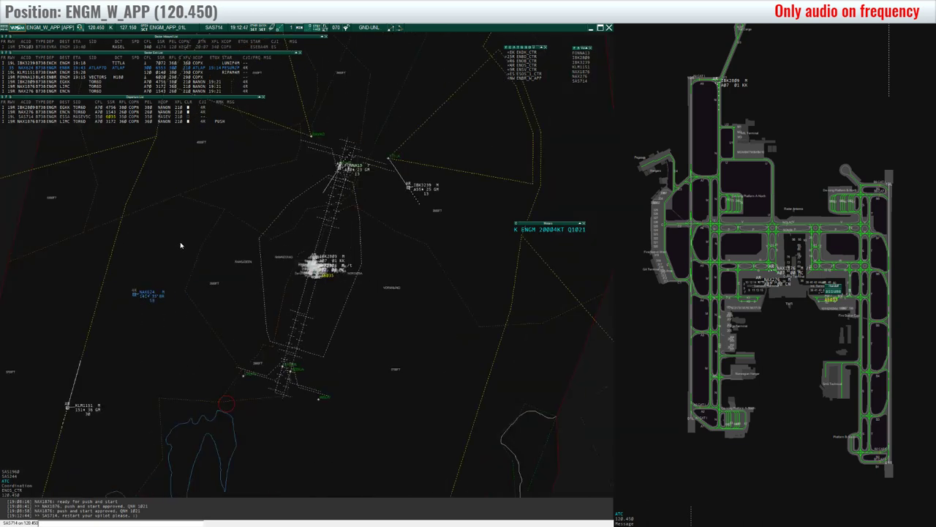
pyautogui.scroll(-2, 180, 246)
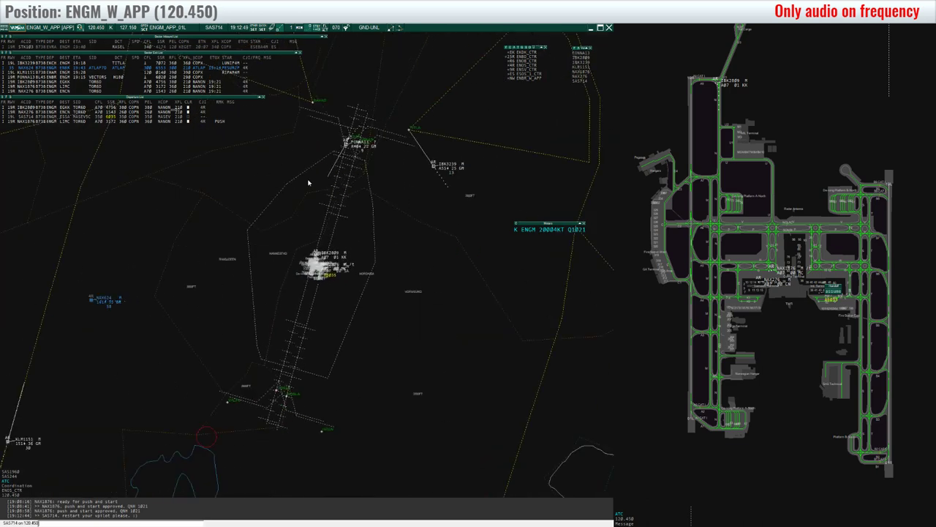
pyautogui.scroll(2, 349, 230)
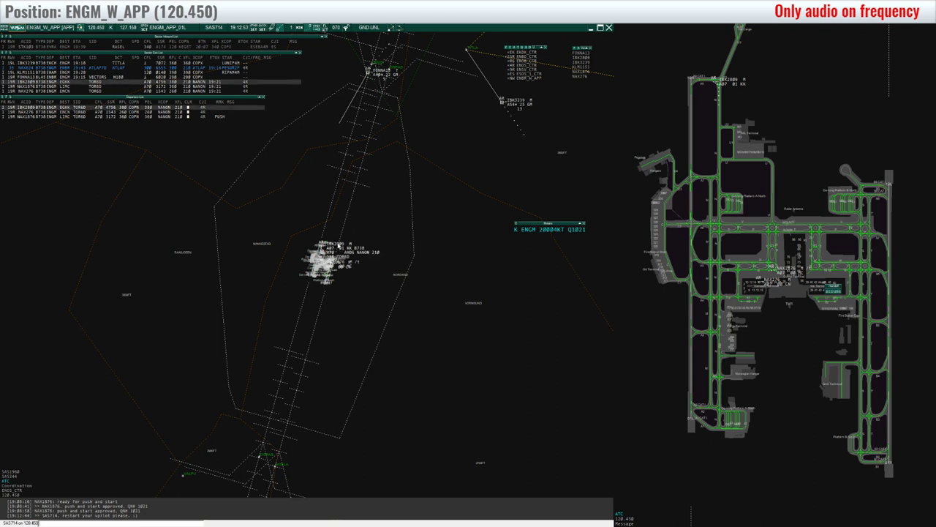
pyautogui.scroll(3, 347, 230)
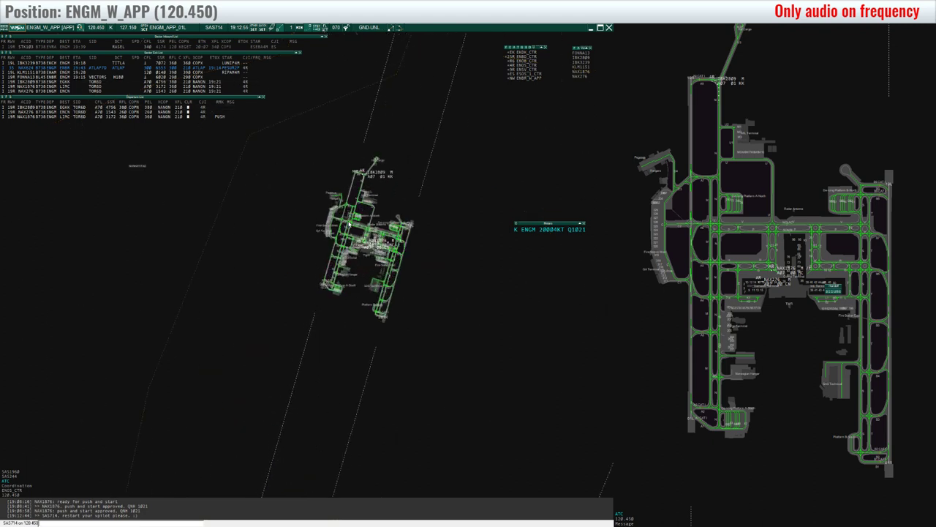
pyautogui.moveTo(377, 173)
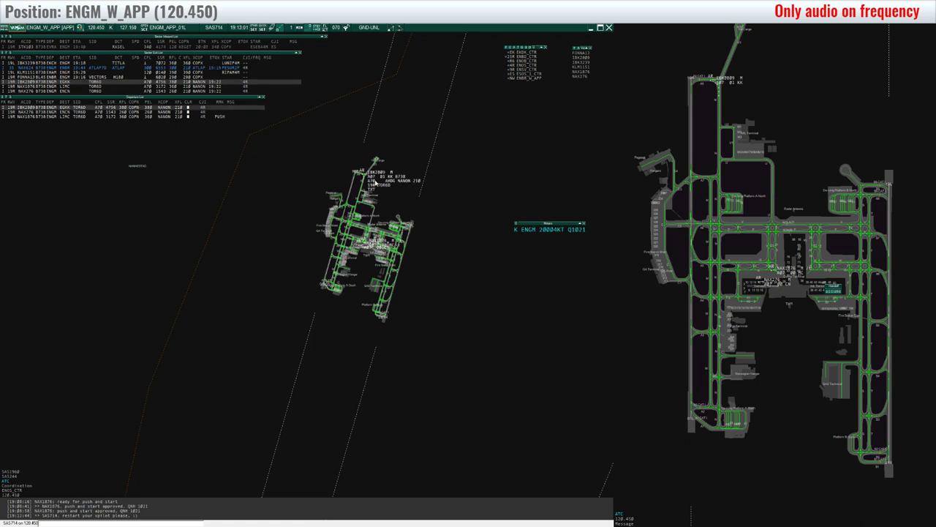
pyautogui.scroll(-6, 317, 165)
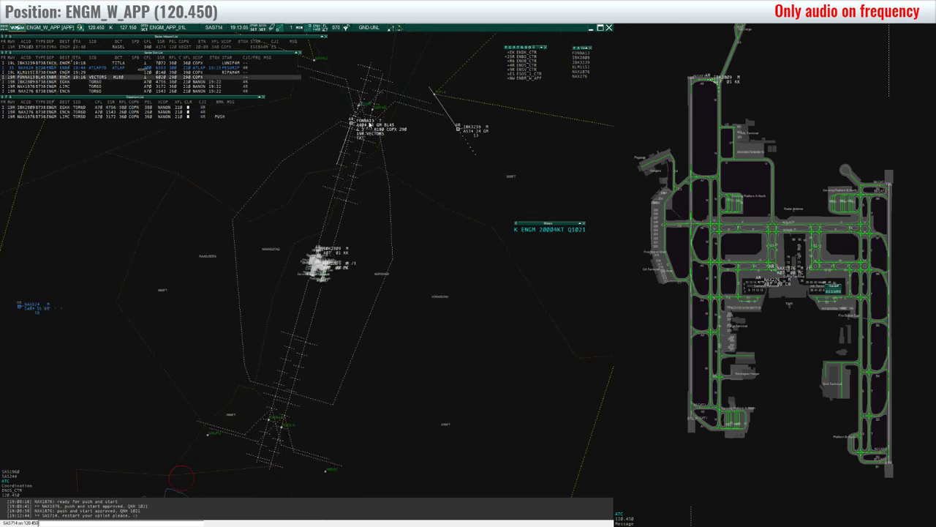
pyautogui.scroll(-2, 296, 191)
pyautogui.scroll(-1, 296, 191)
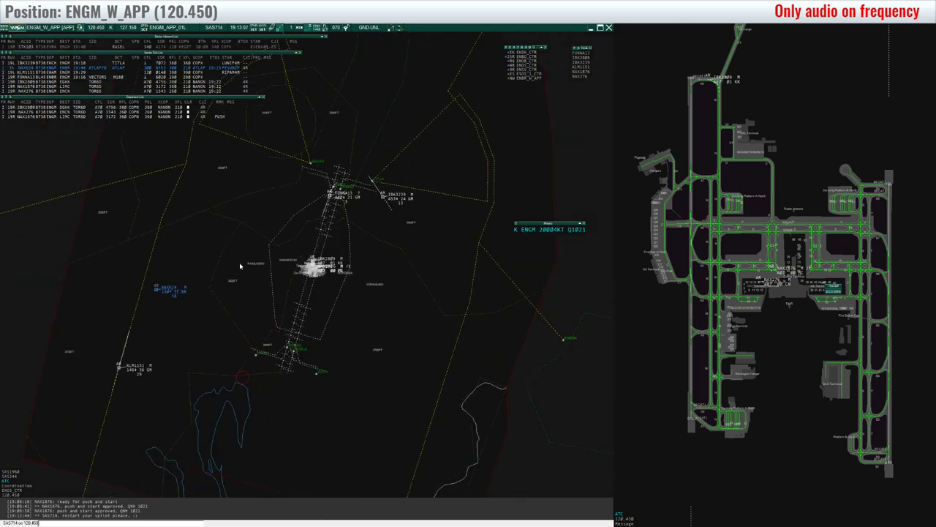
# - Set the cleared level of KLM1151 to 090
pyautogui.moveTo(165, 293)
pyautogui.moveTo(132, 377)
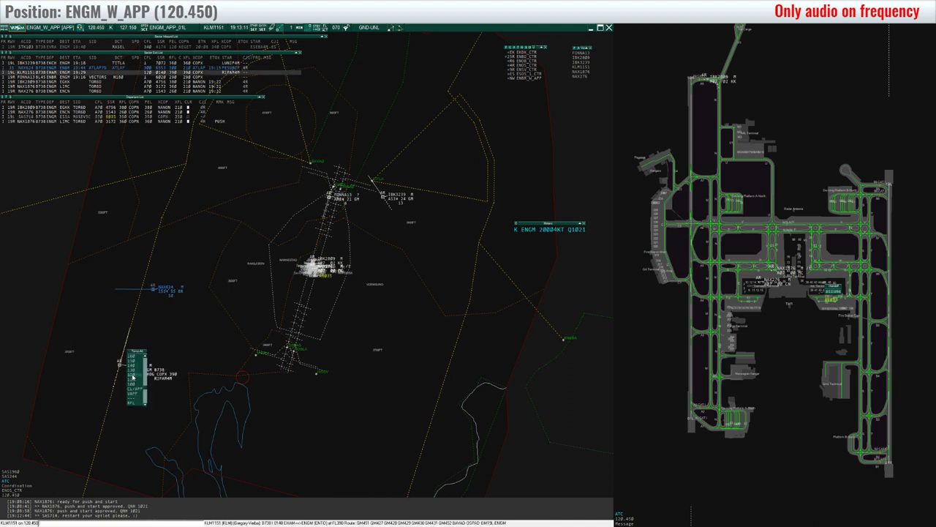
pyautogui.click(132, 374)
pyautogui.click(136, 382)
pyautogui.scroll(-3, 234, 313)
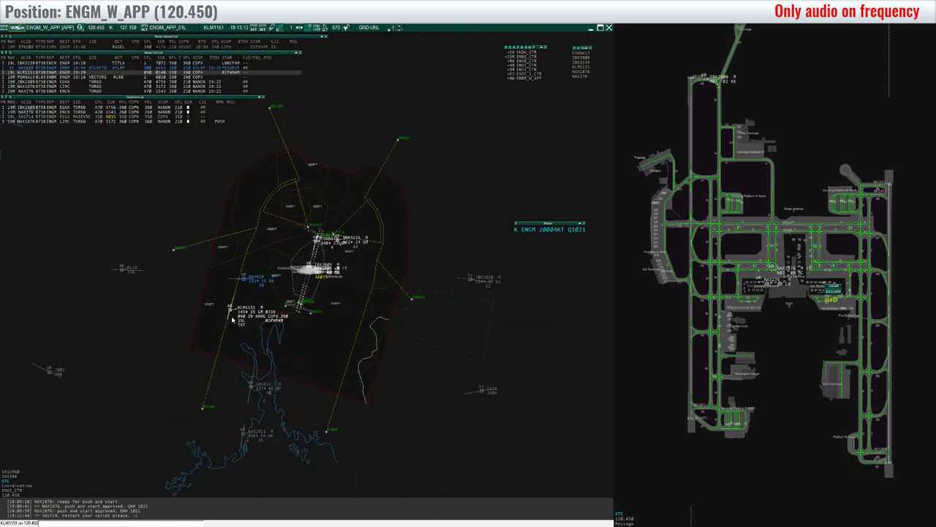
# - Set the ground status of IBK2809 to DEPA in the departure list
pyautogui.scroll(4, 292, 251)
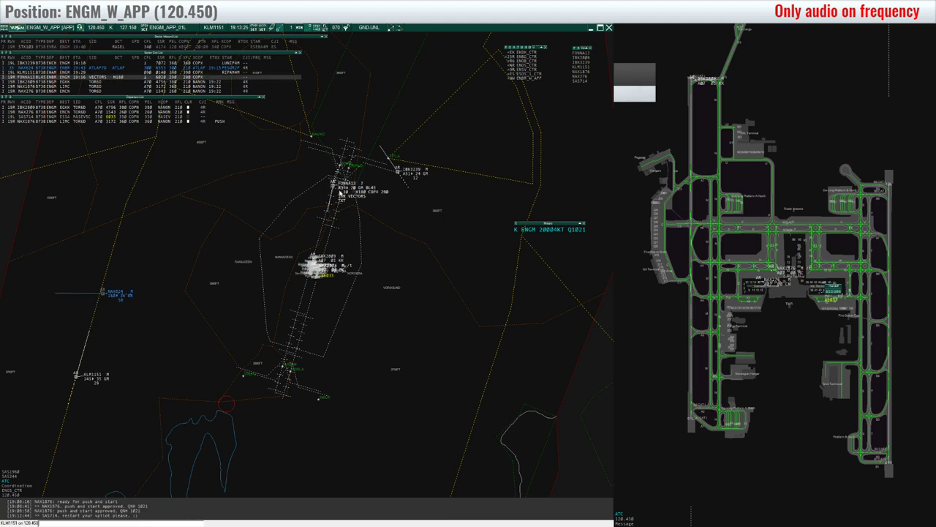
pyautogui.scroll(5, 295, 247)
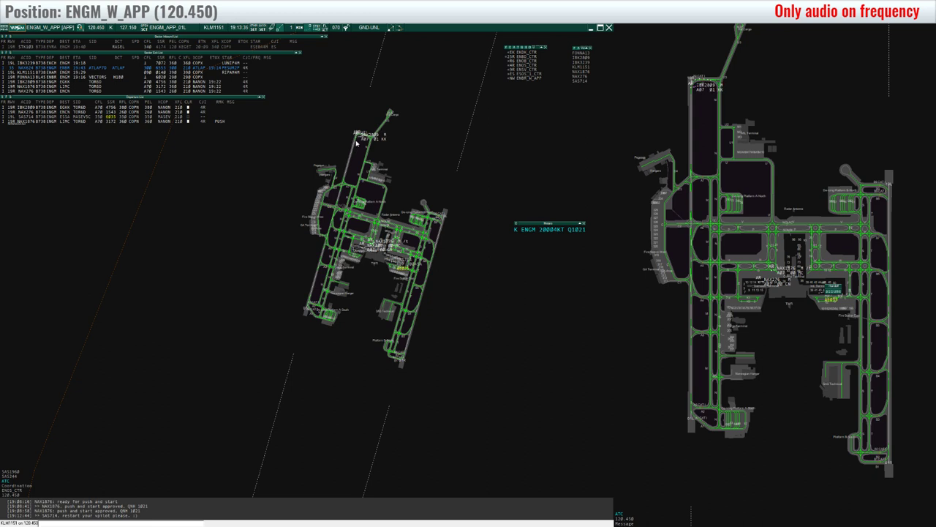
pyautogui.scroll(-5, 282, 195)
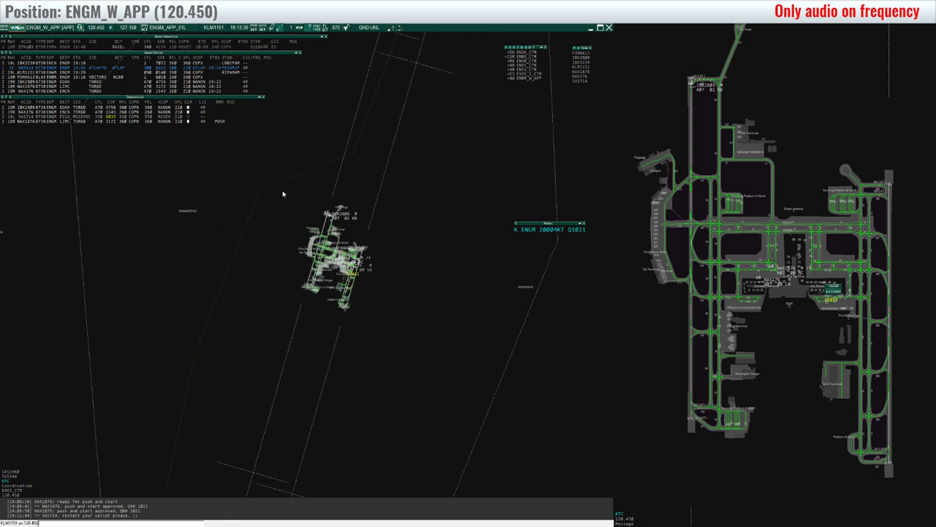
pyautogui.click(219, 108)
pyautogui.click(220, 118)
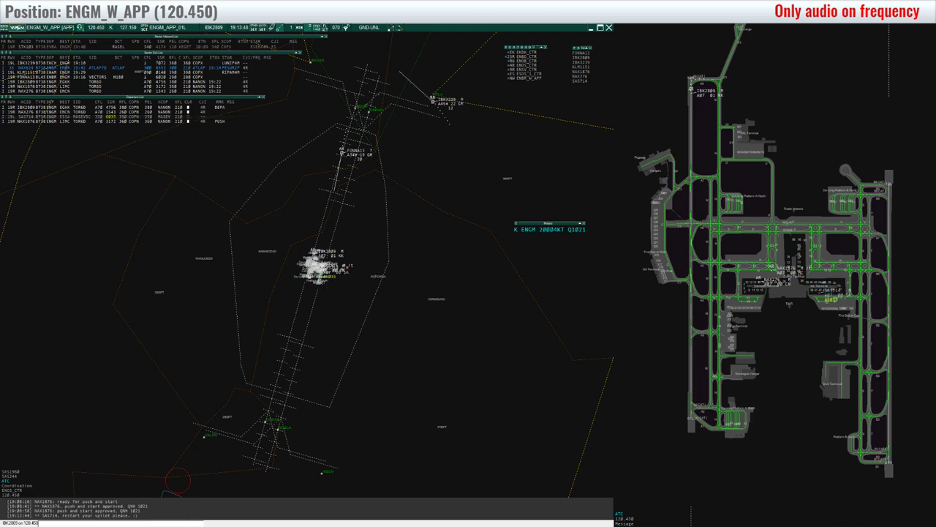
# - Send NAX1876 the instruction "taxi G, N to HP rwy 19R" and set its ground status to TAXI
pyautogui.scroll(-3, 308, 268)
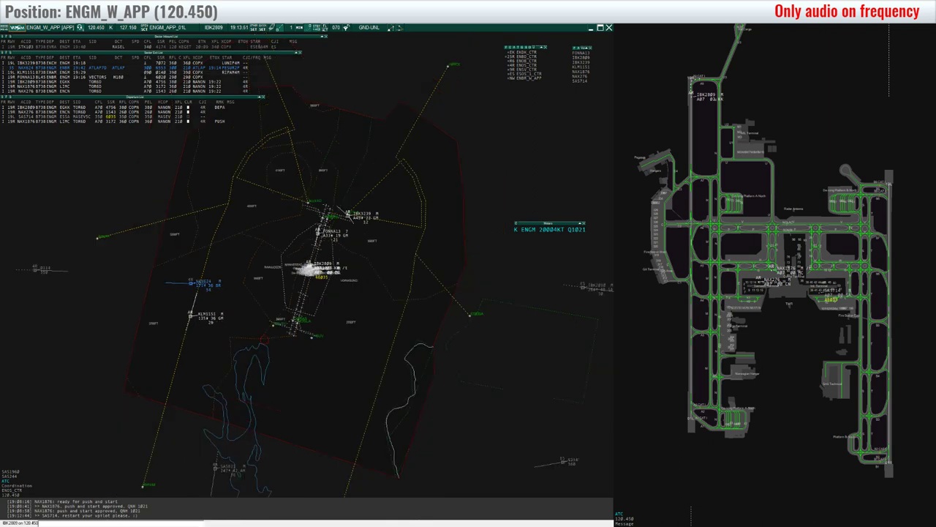
pyautogui.scroll(4, 315, 270)
pyautogui.scroll(6, 315, 269)
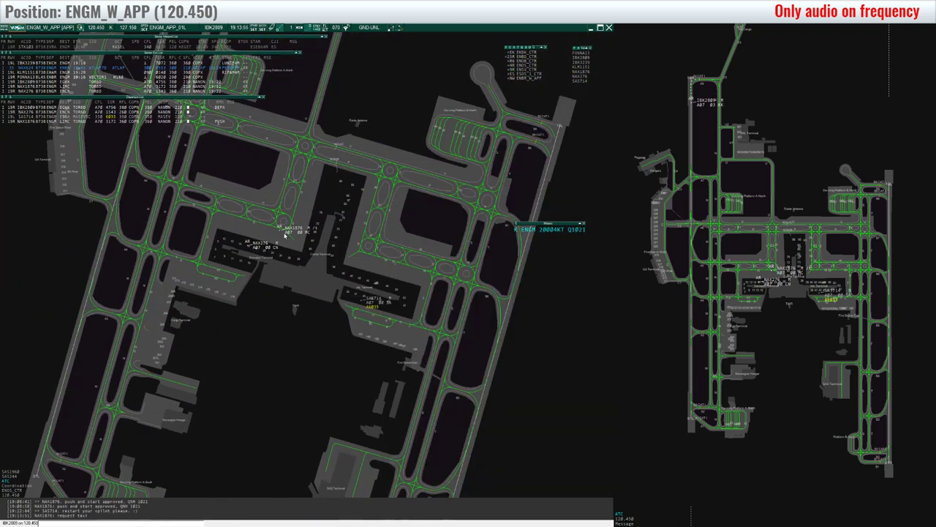
pyautogui.click(288, 232)
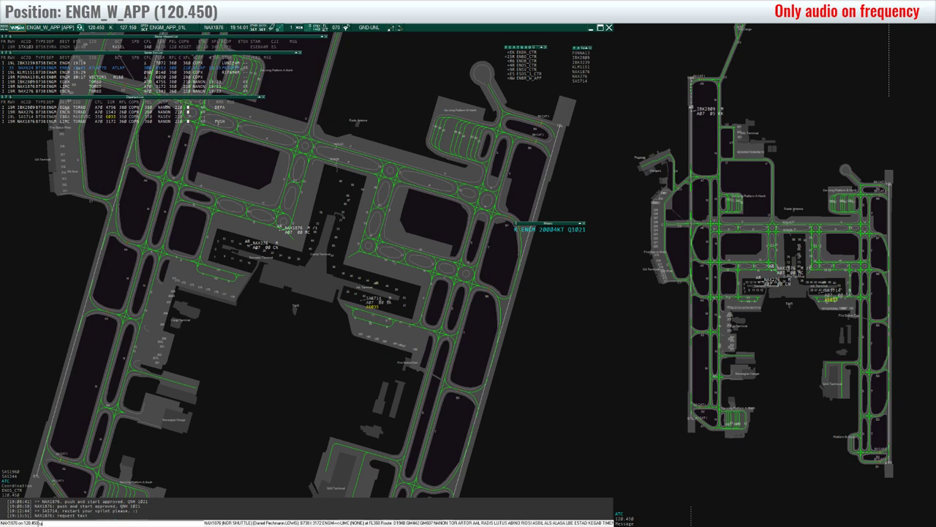
pyautogui.write('HP rwy 19R')
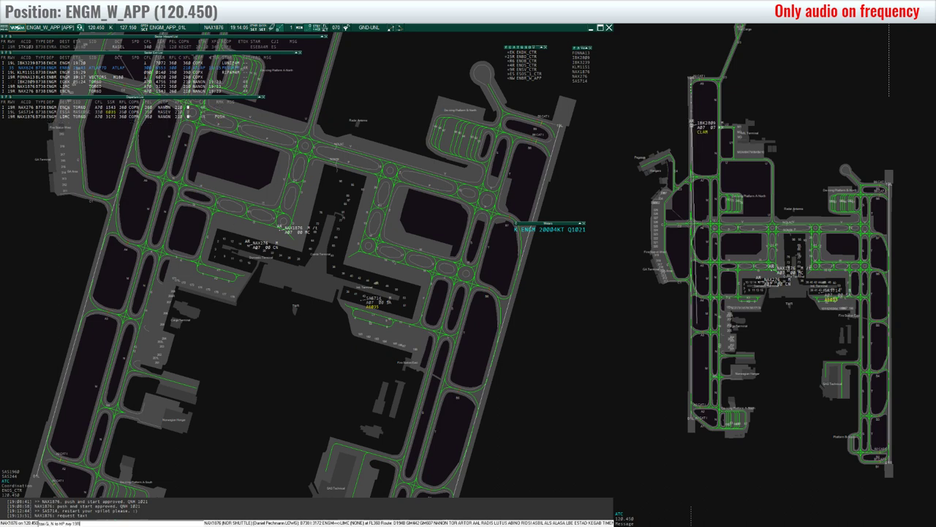
pyautogui.press('Return')
pyautogui.moveTo(390, 238); pyautogui.dragTo(383, 199)
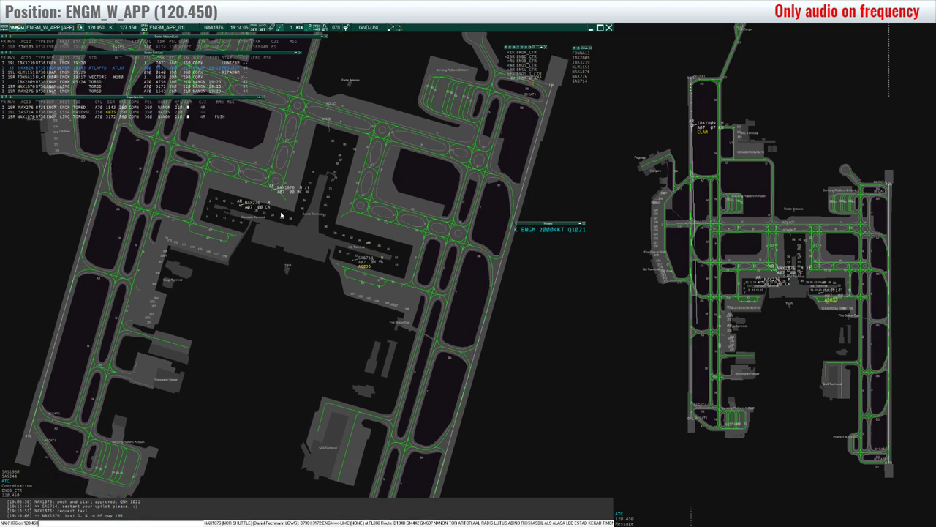
pyautogui.click(219, 117)
# - Monitor the takeoff of IBK2809 and the spacing of FONNA13, IBK3239 and KLM1151 inbound to the airport
pyautogui.scroll(-5, 273, 202)
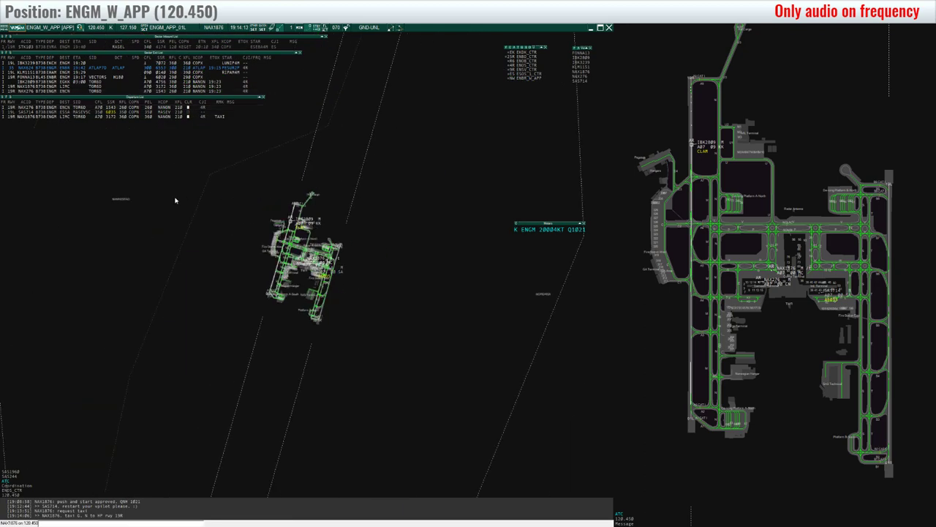
pyautogui.scroll(-5, 176, 200)
pyautogui.scroll(5, 175, 200)
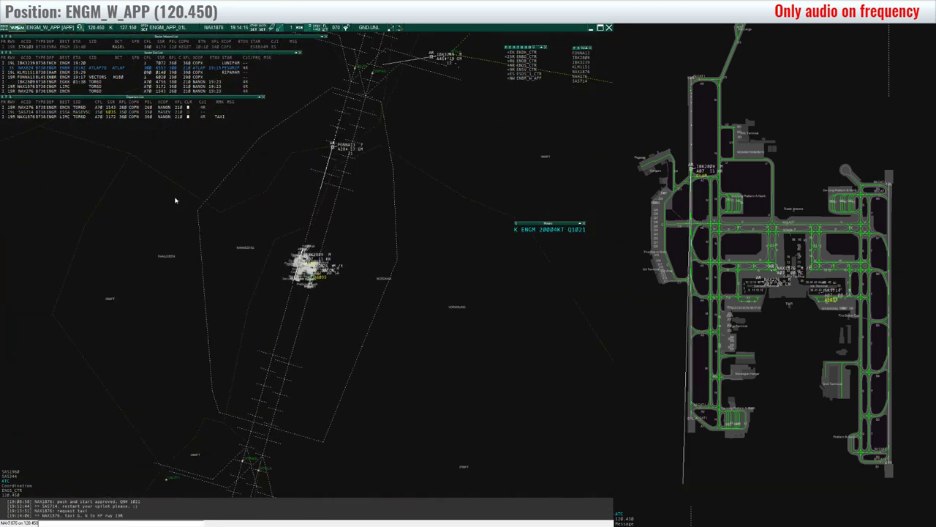
pyautogui.scroll(-3, 175, 201)
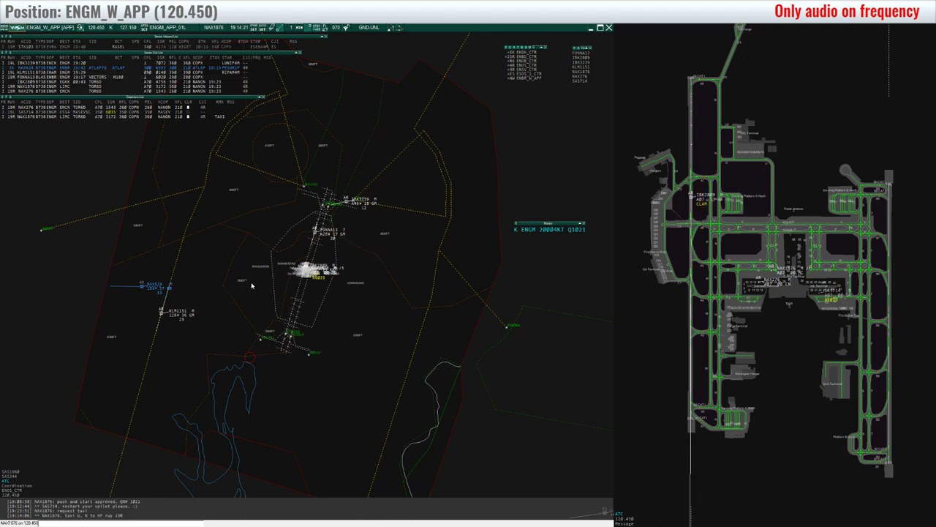
pyautogui.scroll(4, 245, 270)
pyautogui.scroll(-2, 240, 253)
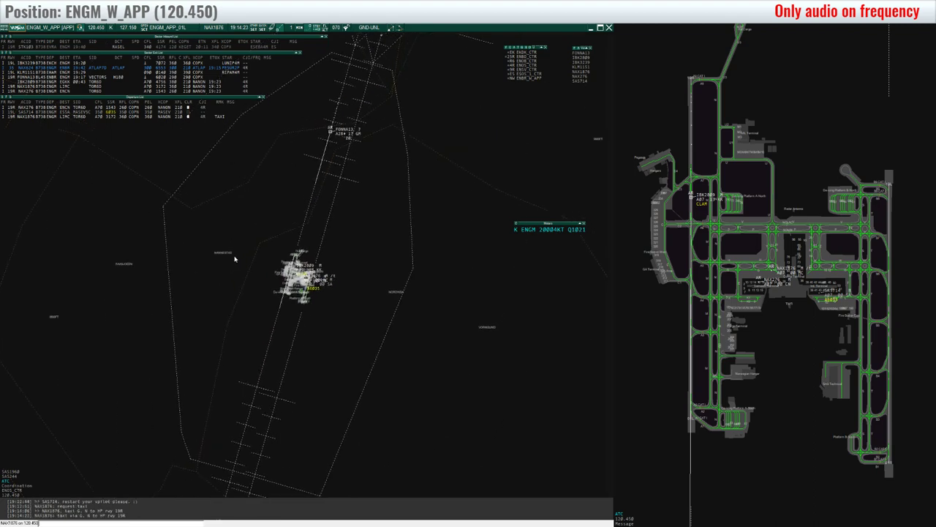
pyautogui.scroll(5, 235, 258)
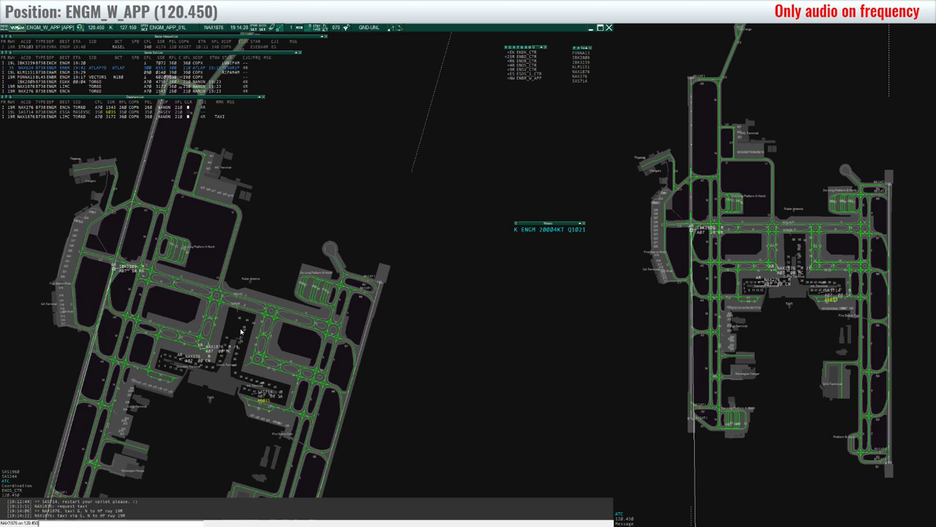
pyautogui.click(221, 348)
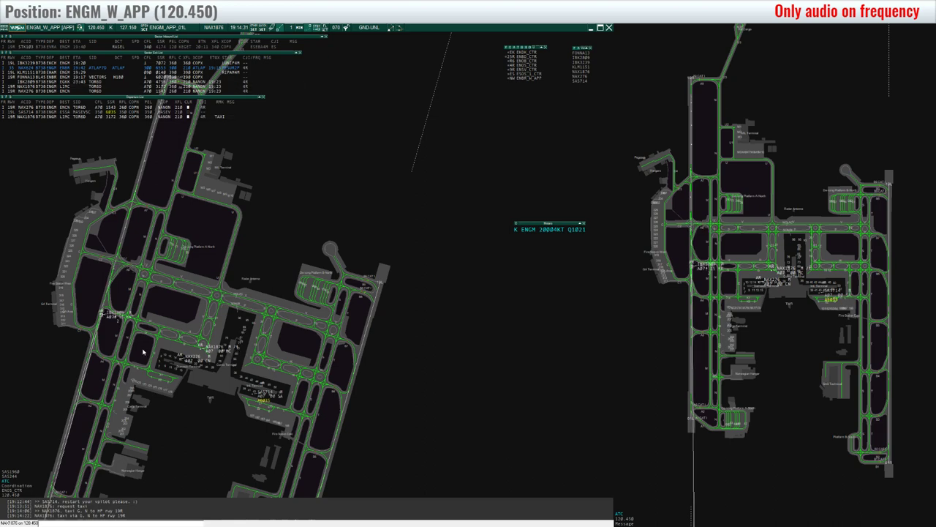
pyautogui.scroll(-6, 143, 351)
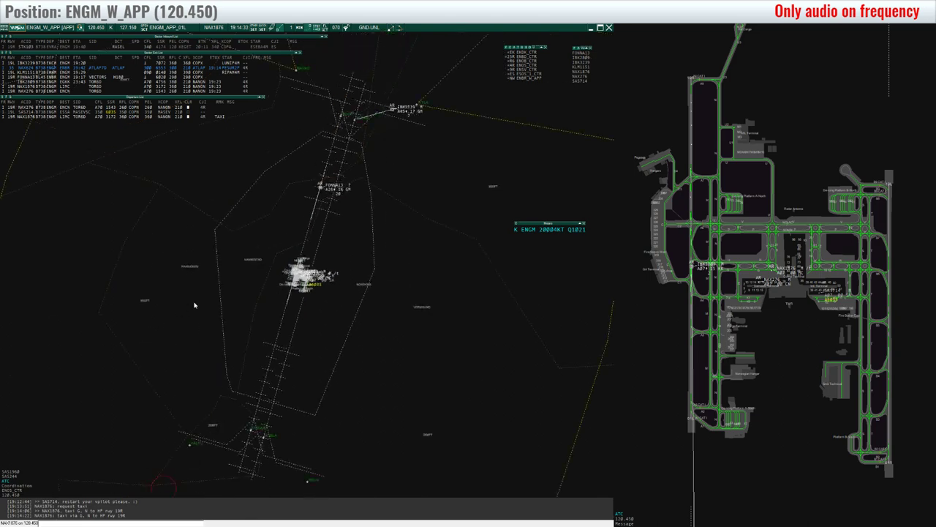
pyautogui.scroll(5, 265, 269)
pyautogui.scroll(-2, 264, 265)
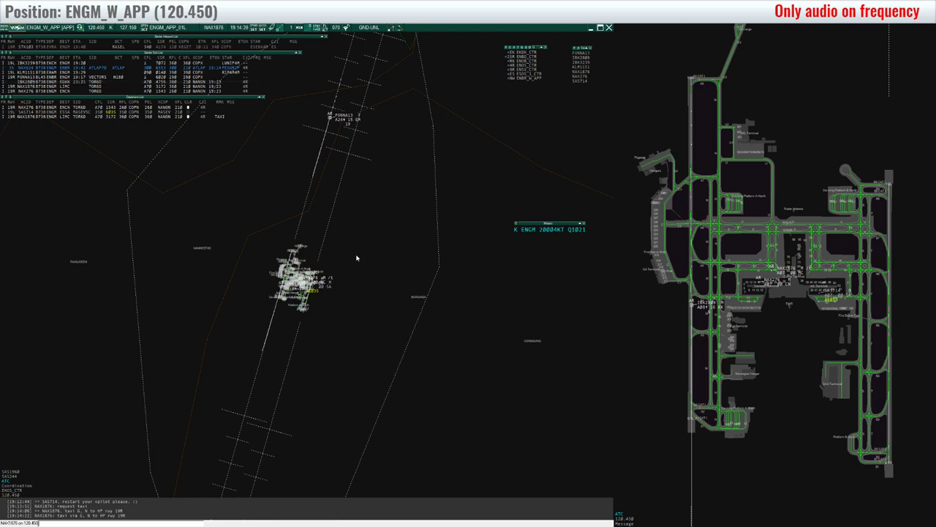
pyautogui.scroll(-3, 446, 234)
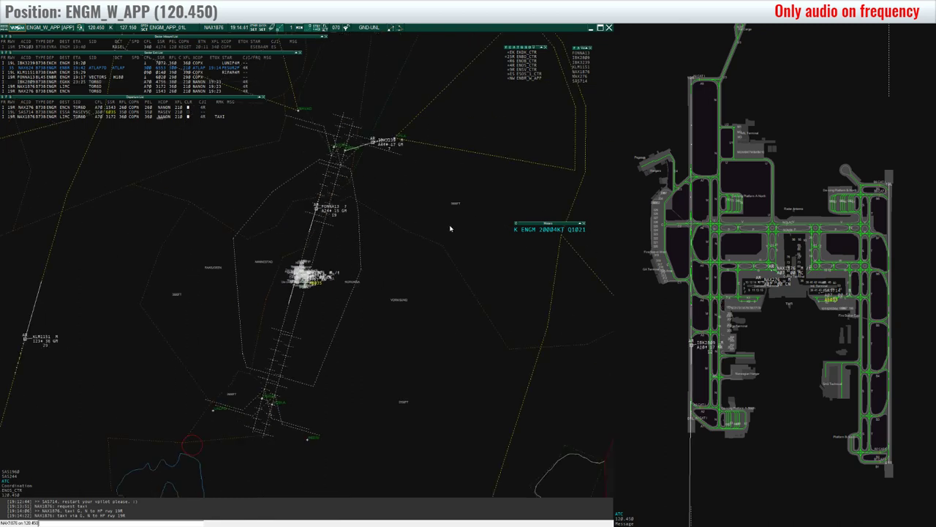
pyautogui.scroll(5, 376, 242)
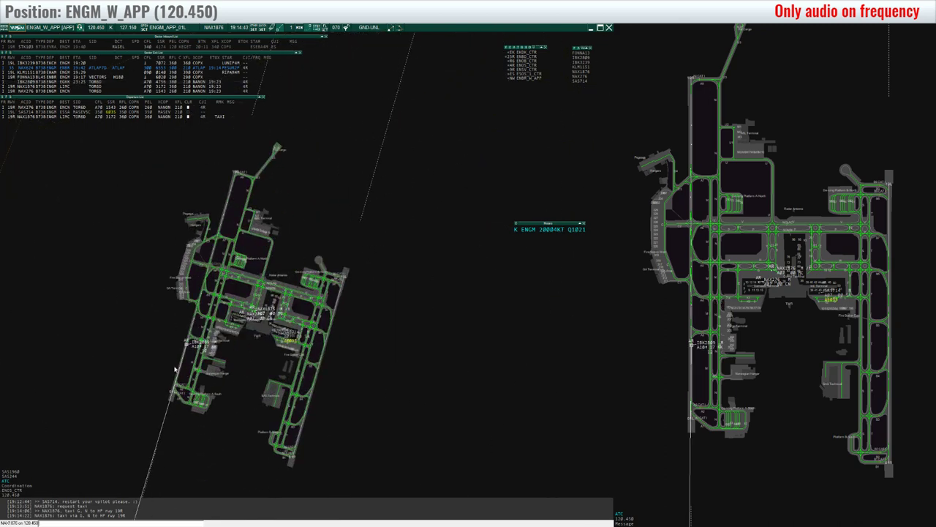
pyautogui.scroll(-5, 165, 357)
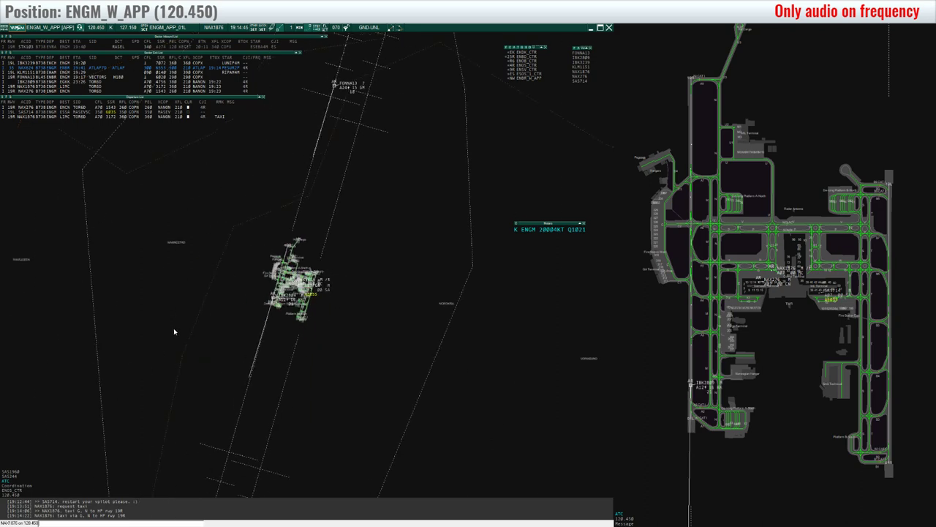
pyautogui.scroll(-2, 177, 330)
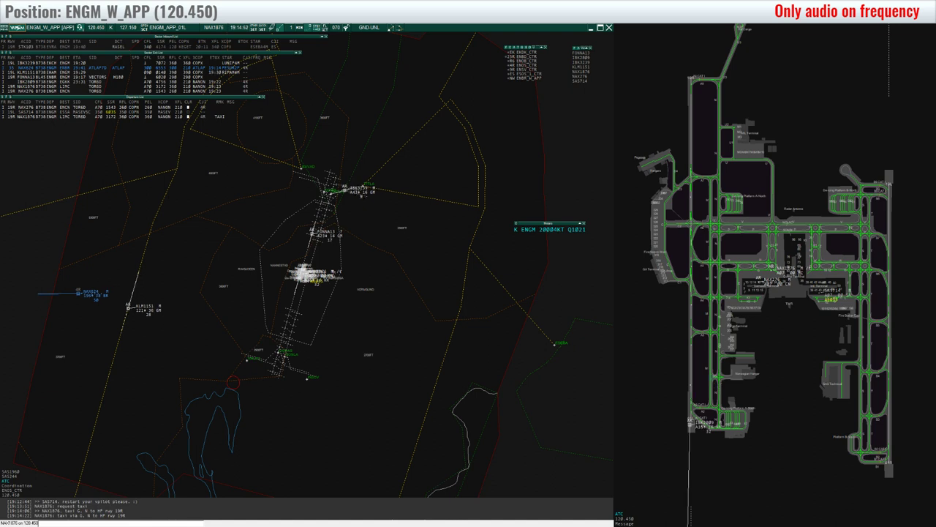
# - Survey the traffic around the terminal area and check the flight plan of WWV7994
pyautogui.scroll(3, 232, 382)
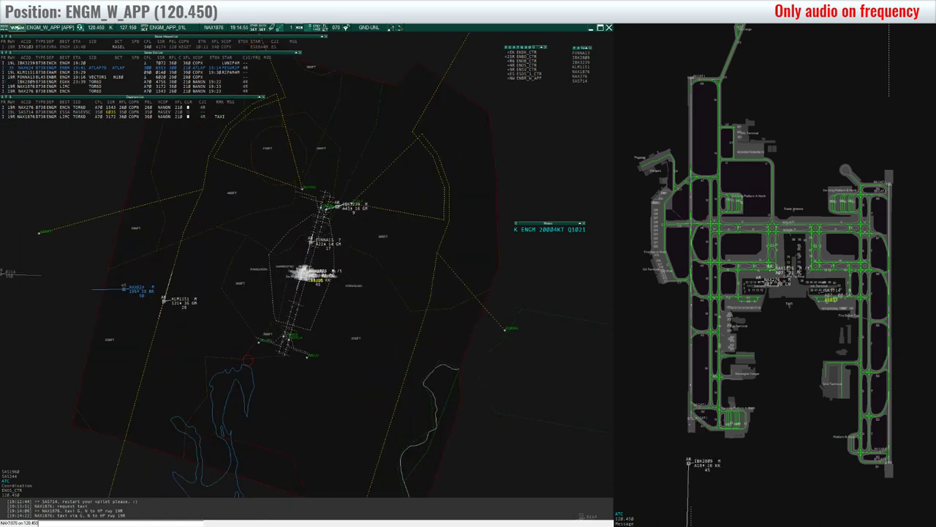
pyautogui.scroll(4, 313, 269)
pyautogui.scroll(-3, 381, 283)
pyautogui.scroll(-3, 381, 282)
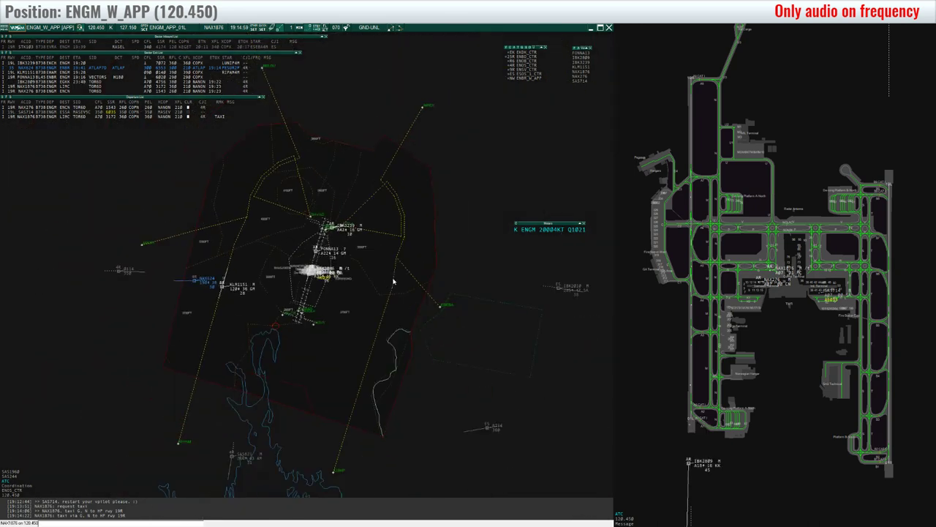
pyautogui.click(129, 270)
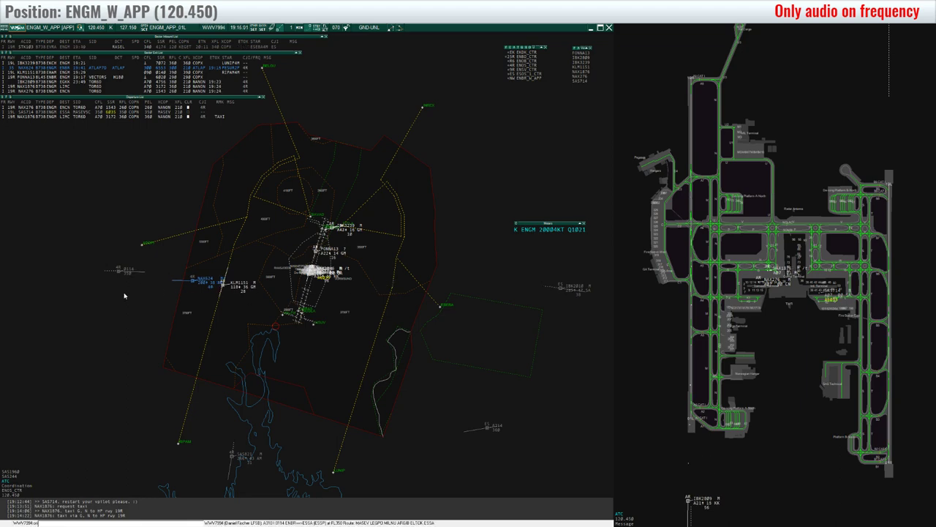
pyautogui.scroll(5, 333, 296)
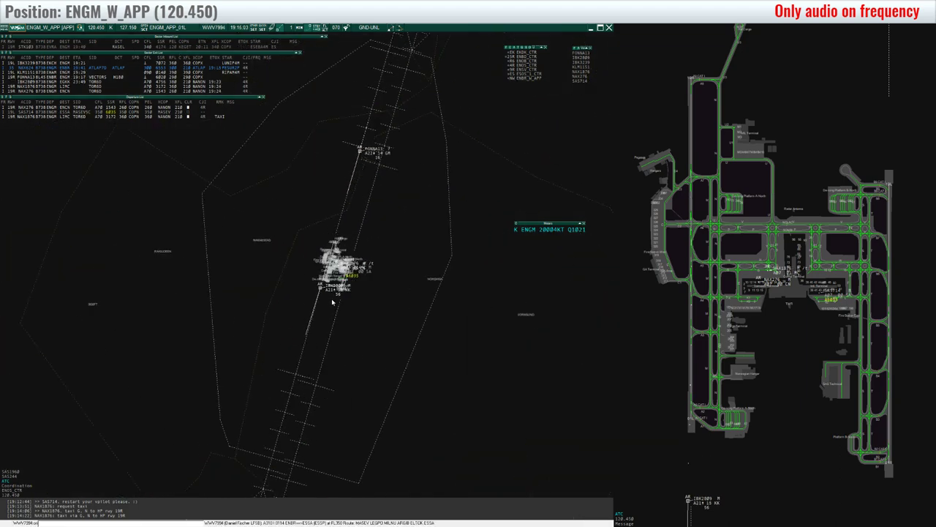
# - Set the cleared level of departing IBK2809 to 210 and clear it direct to NANON
pyautogui.click(335, 298)
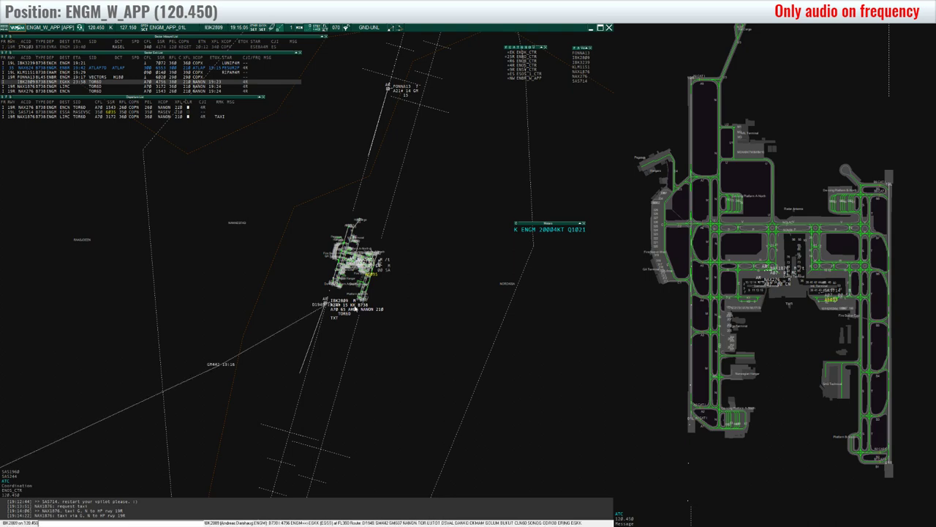
pyautogui.scroll(-3, 356, 308)
pyautogui.scroll(-3, 356, 310)
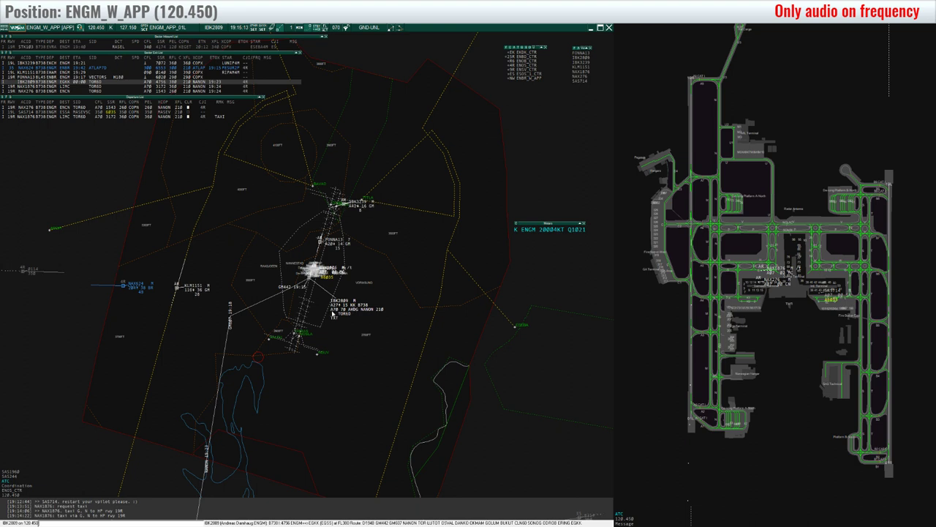
pyautogui.click(333, 309)
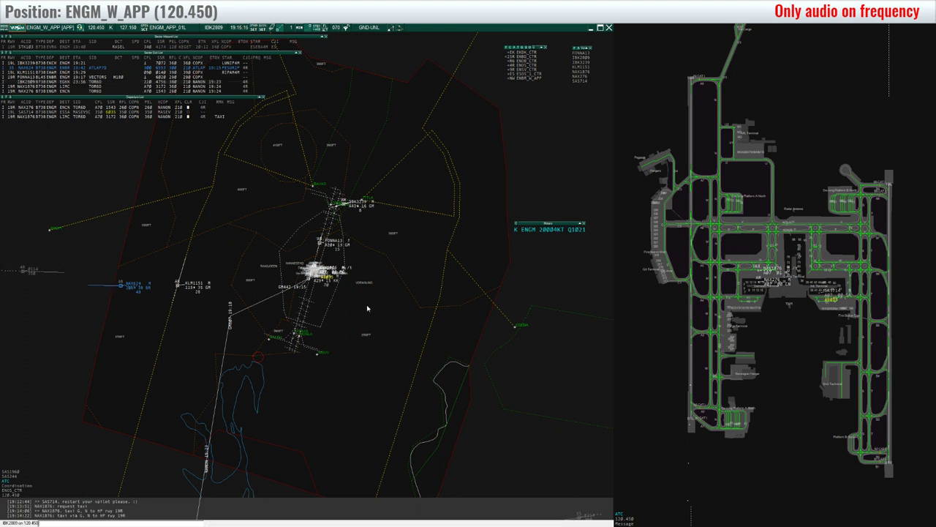
pyautogui.click(355, 292)
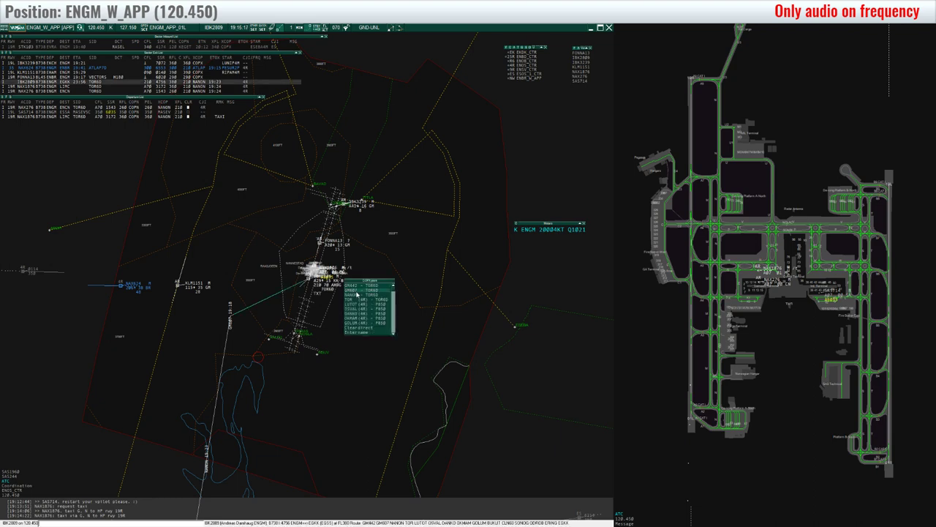
pyautogui.click(358, 294)
# - Assume SAS714 at its stand and set its cleared level to A70
pyautogui.scroll(3, 410, 217)
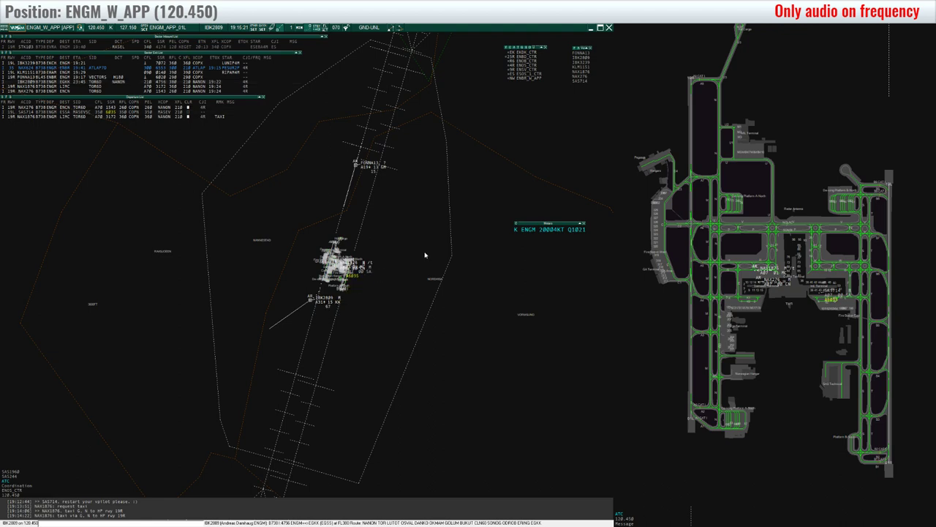
pyautogui.scroll(2, 425, 232)
pyautogui.scroll(4, 446, 240)
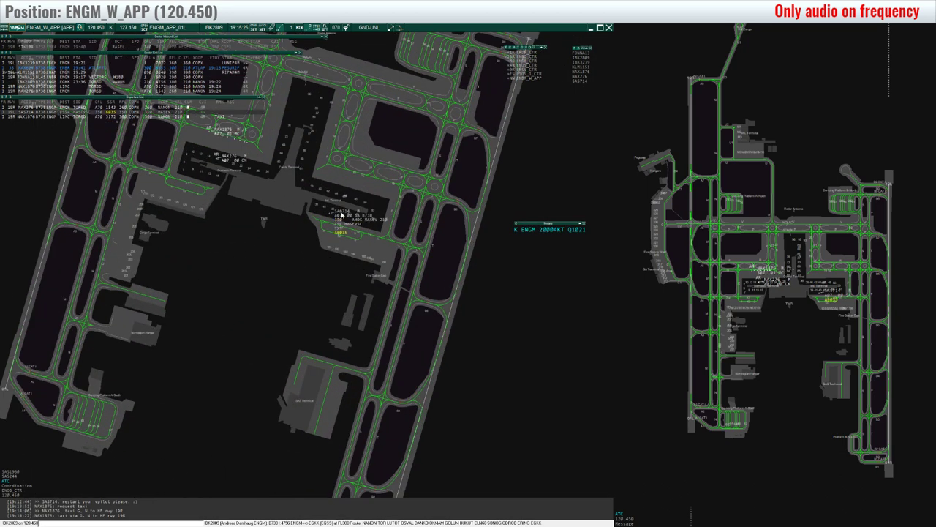
pyautogui.click(338, 213)
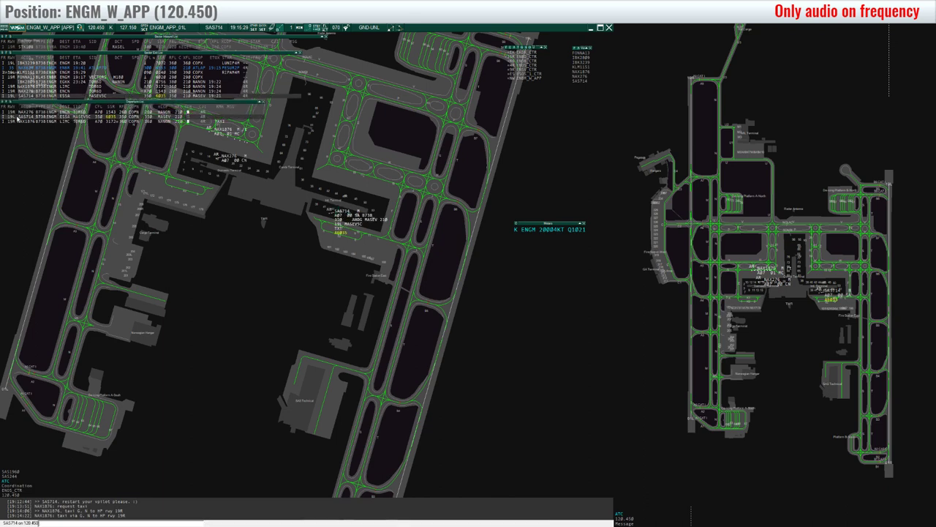
pyautogui.click(25, 121)
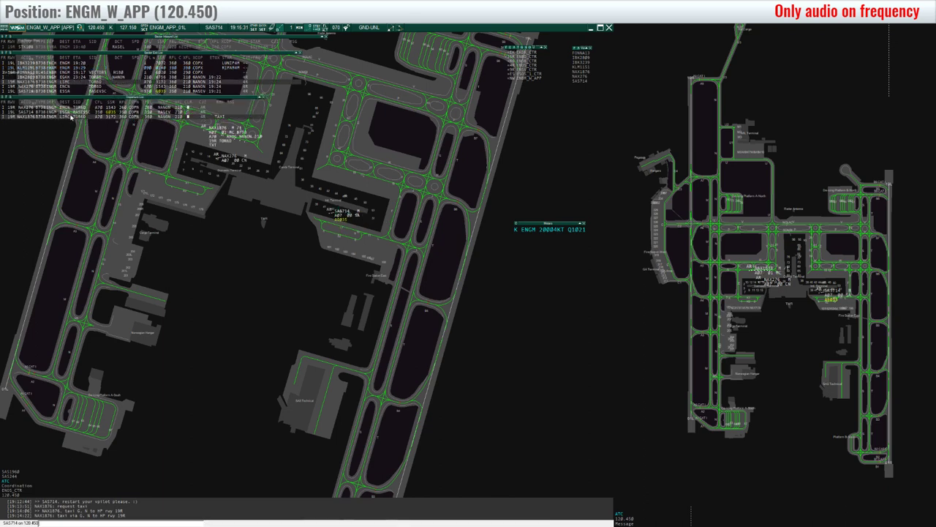
pyautogui.click(96, 111)
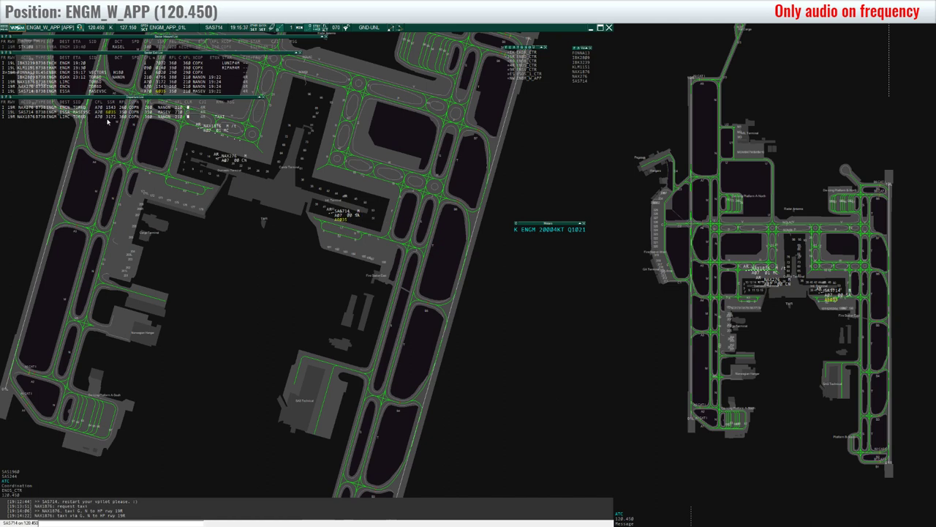
# - Clear inbound KLM1151 direct to BAVAD
pyautogui.scroll(-10, 124, 223)
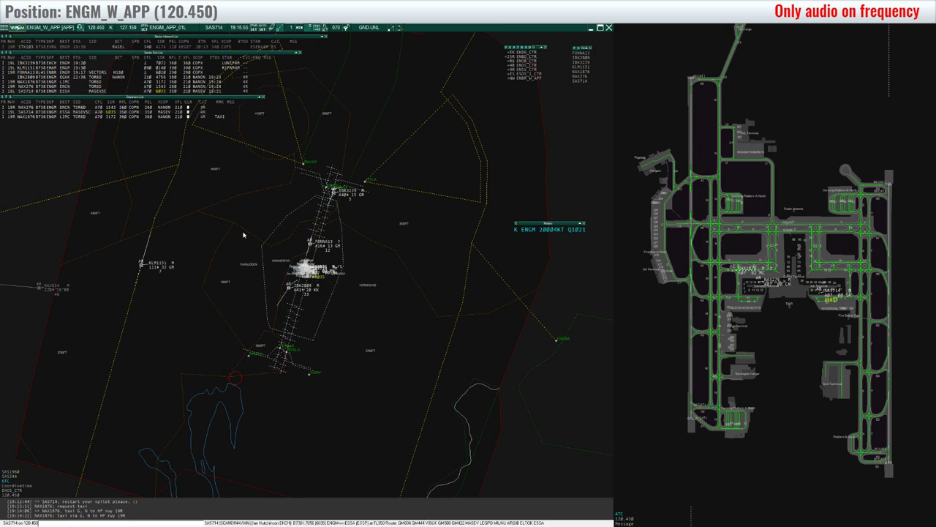
pyautogui.scroll(3, 243, 234)
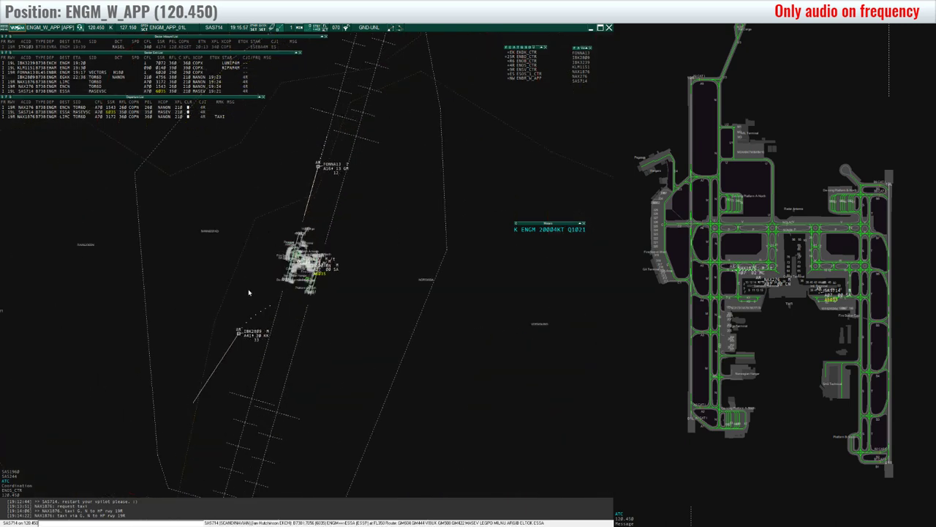
pyautogui.scroll(-4, 235, 264)
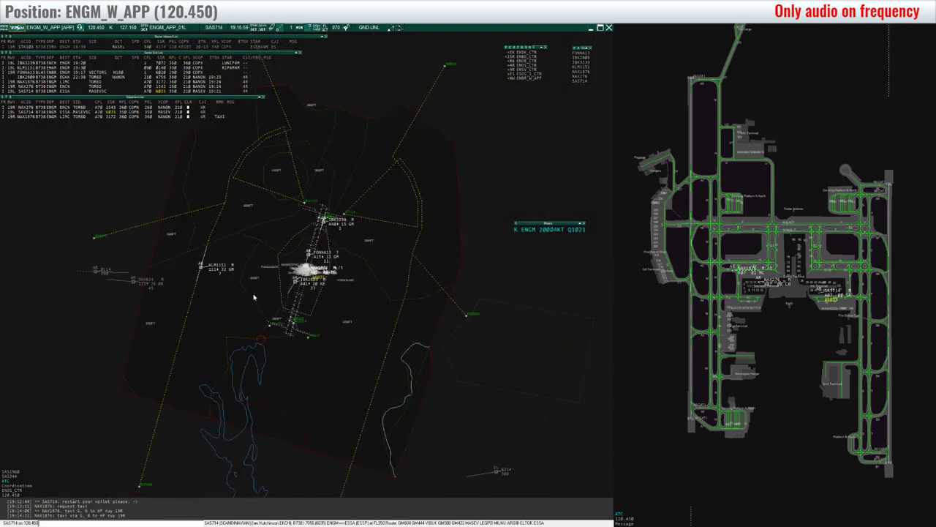
pyautogui.scroll(2, 248, 293)
pyautogui.moveTo(158, 265)
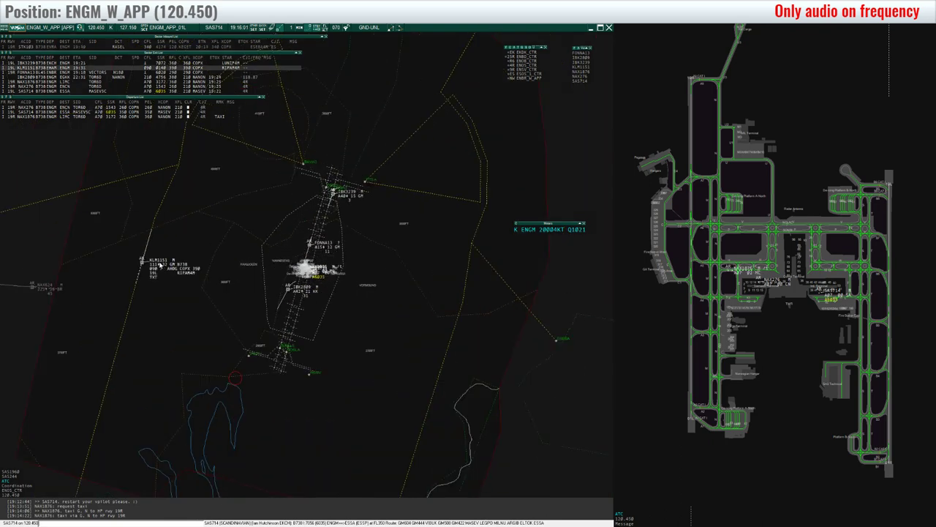
pyautogui.click(189, 268)
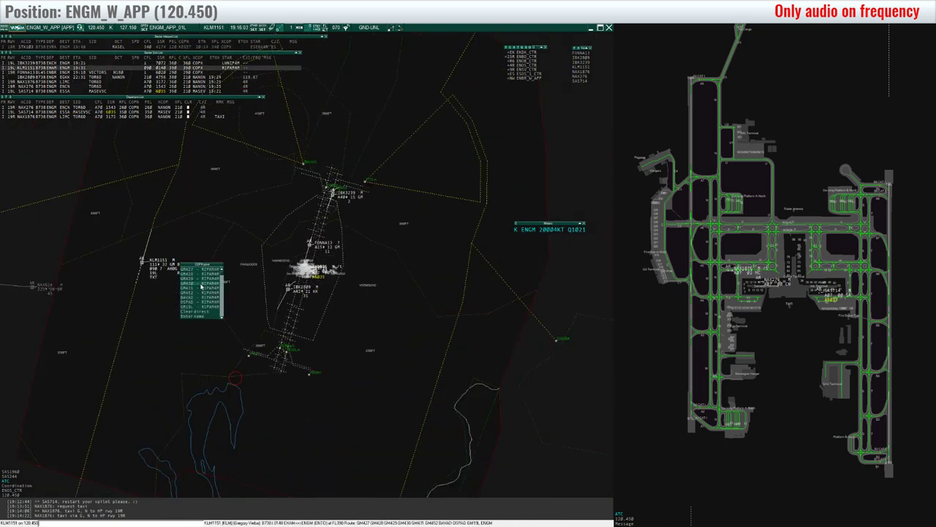
pyautogui.click(196, 297)
# - Set the ground status of NAX276 to PUSH in the departure list
pyautogui.moveTo(351, 196)
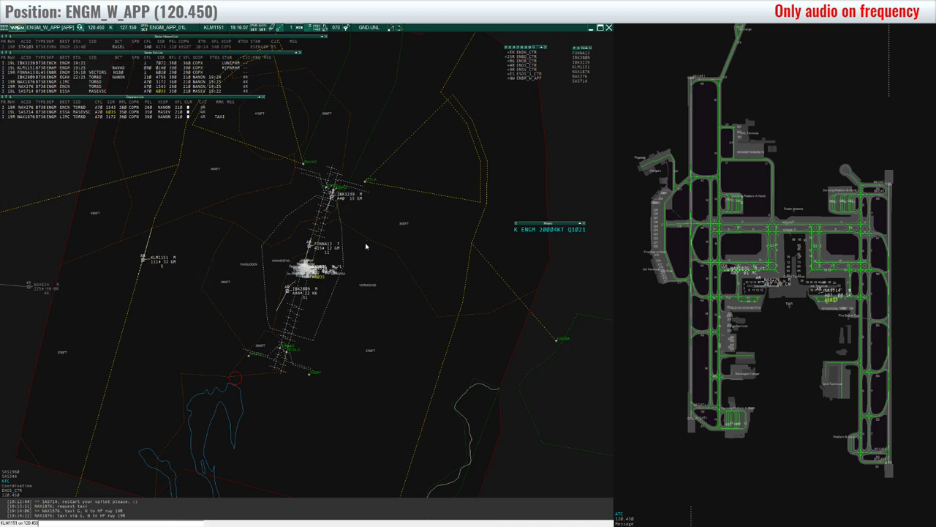
pyautogui.scroll(2, 397, 293)
pyautogui.scroll(5, 397, 293)
pyautogui.scroll(3, 372, 275)
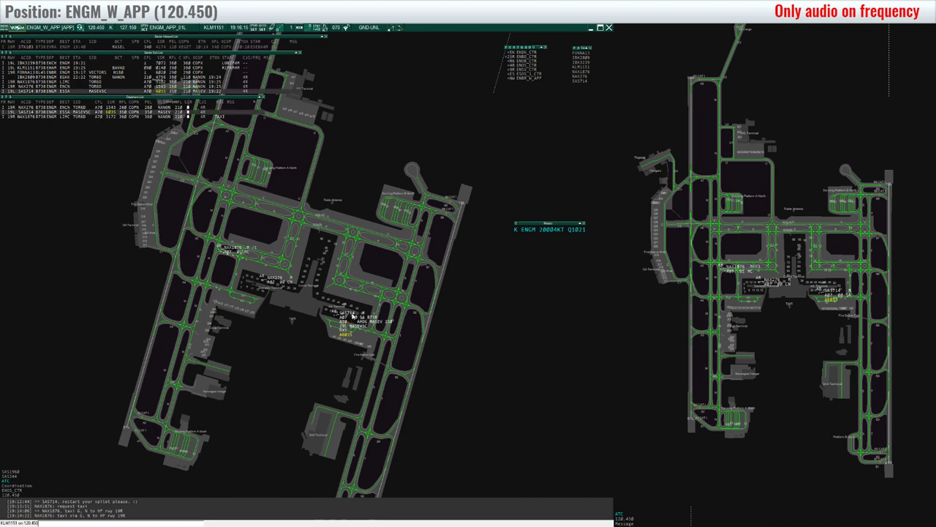
pyautogui.moveTo(275, 281)
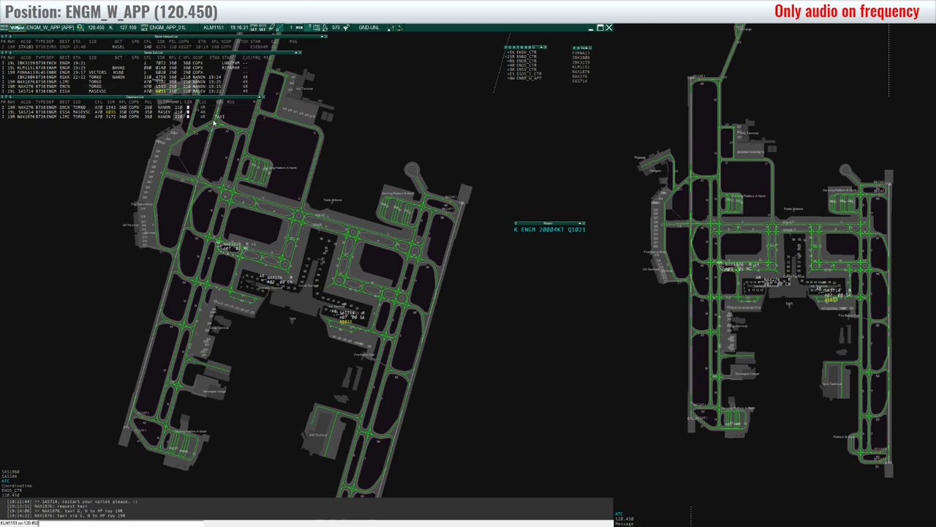
pyautogui.click(218, 108)
# - Monitor the approaches of FONNA13 and IBK3239, the climb of IBK2809, NAX1876's taxi and KLM1151's progress towards BAVAD
pyautogui.scroll(-5, 357, 237)
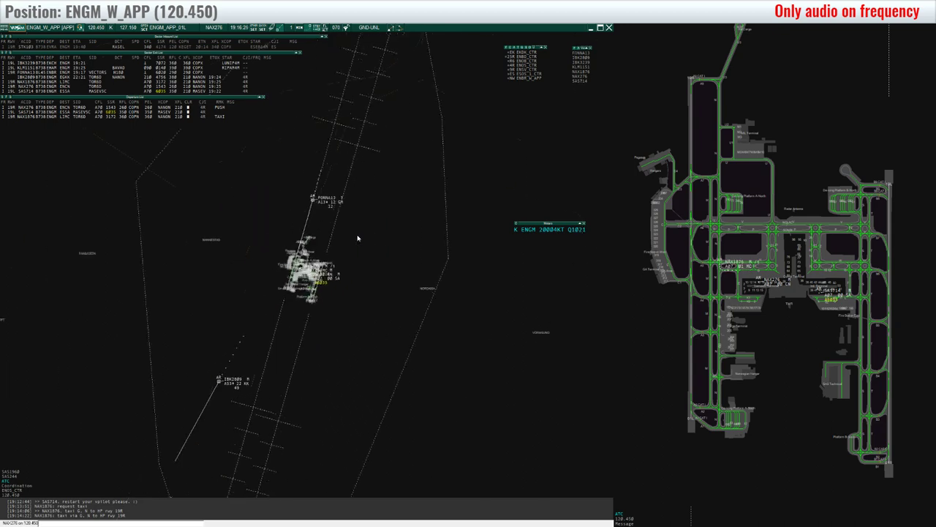
pyautogui.scroll(-4, 357, 238)
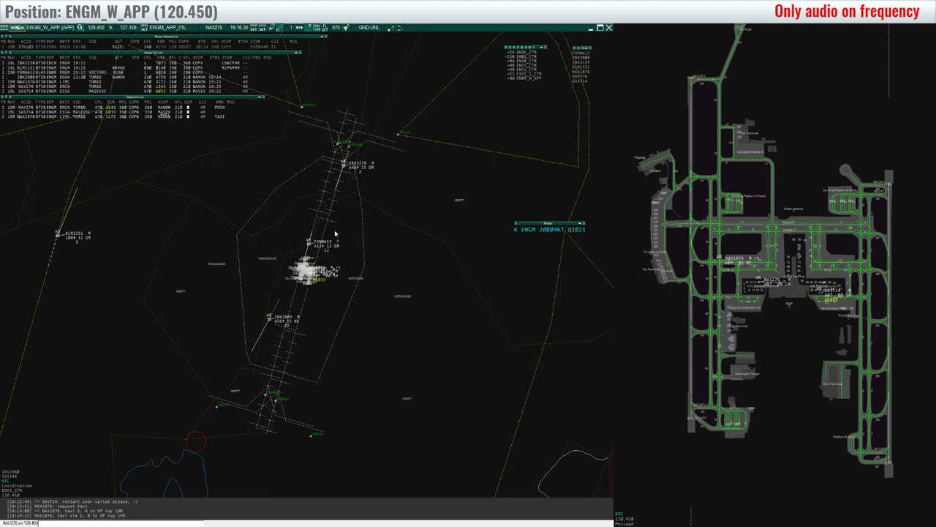
pyautogui.scroll(8, 335, 233)
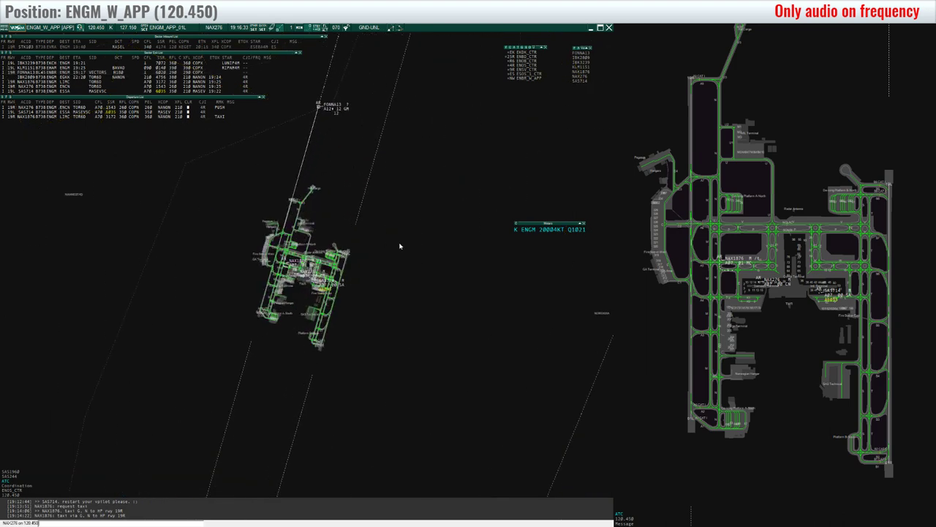
pyautogui.scroll(4, 402, 247)
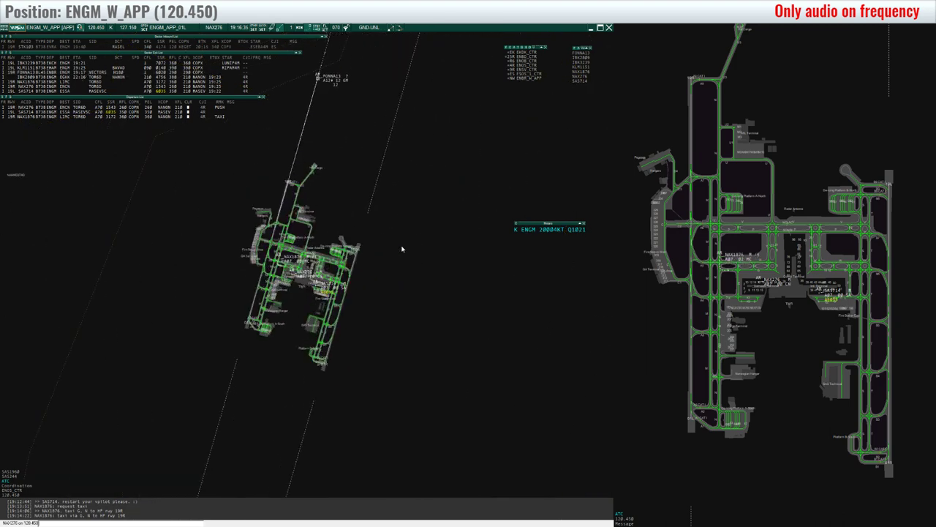
pyautogui.scroll(-2, 395, 246)
pyautogui.scroll(-8, 338, 212)
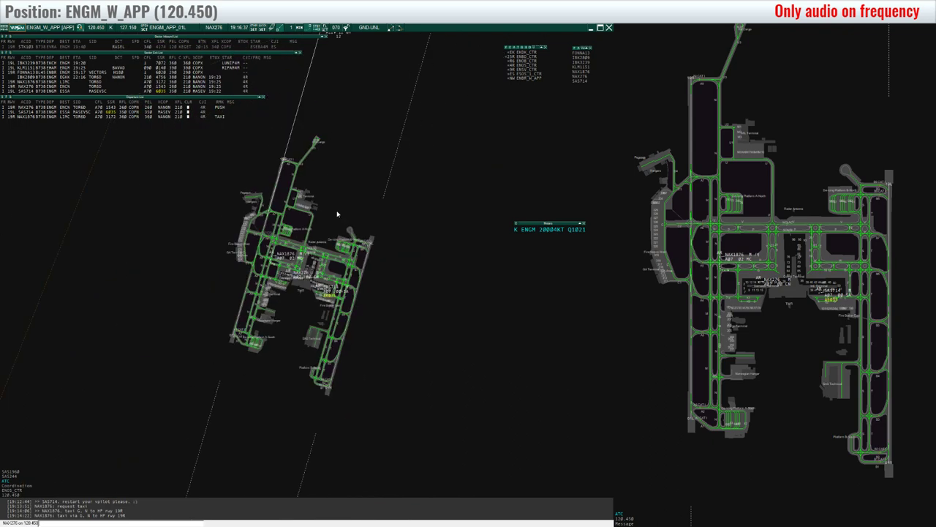
pyautogui.scroll(-6, 336, 219)
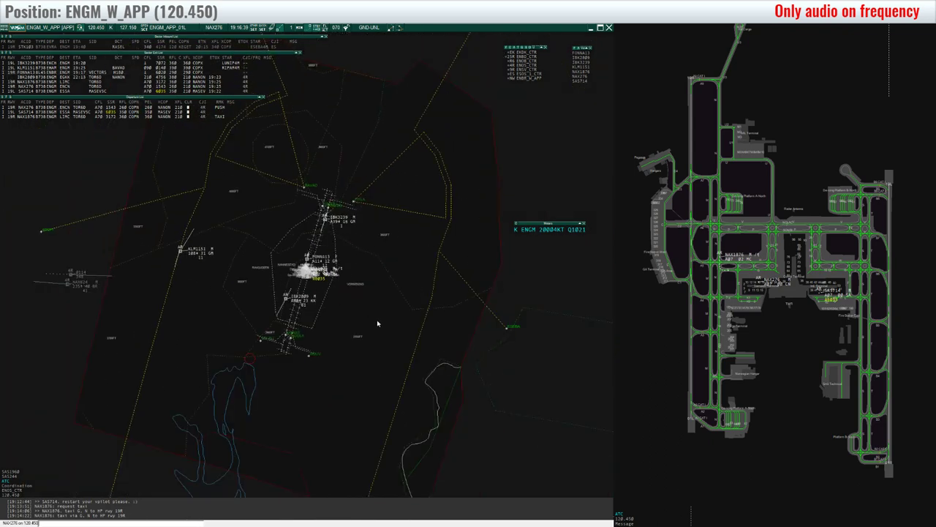
pyautogui.scroll(1, 378, 323)
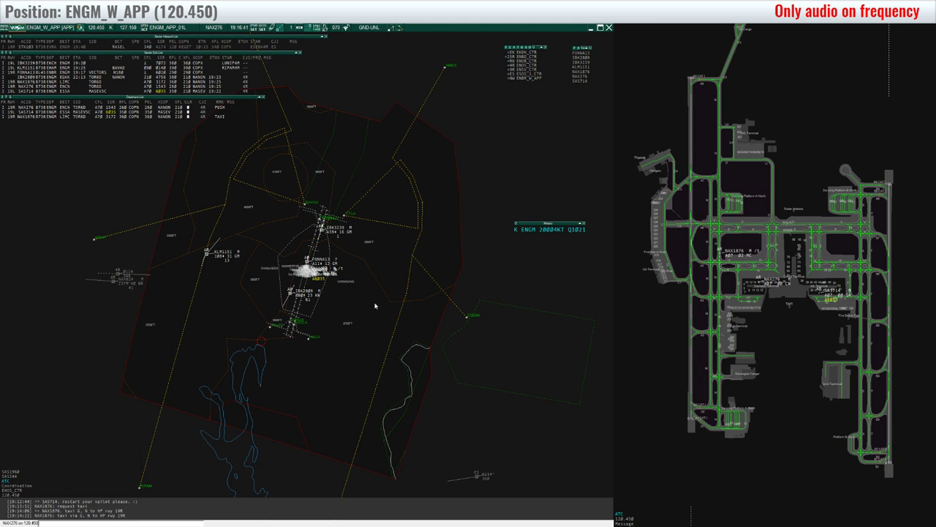
pyautogui.moveTo(372, 307); pyautogui.dragTo(372, 313)
pyautogui.moveTo(219, 262)
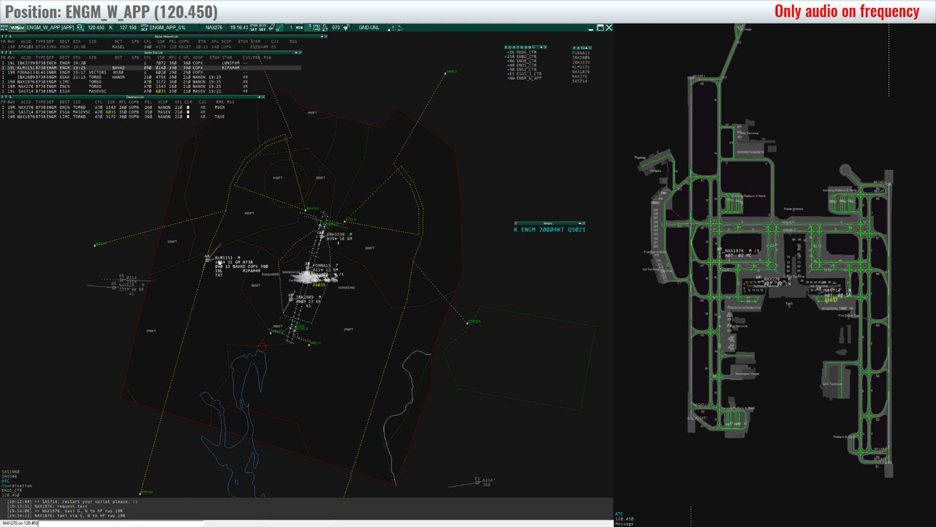